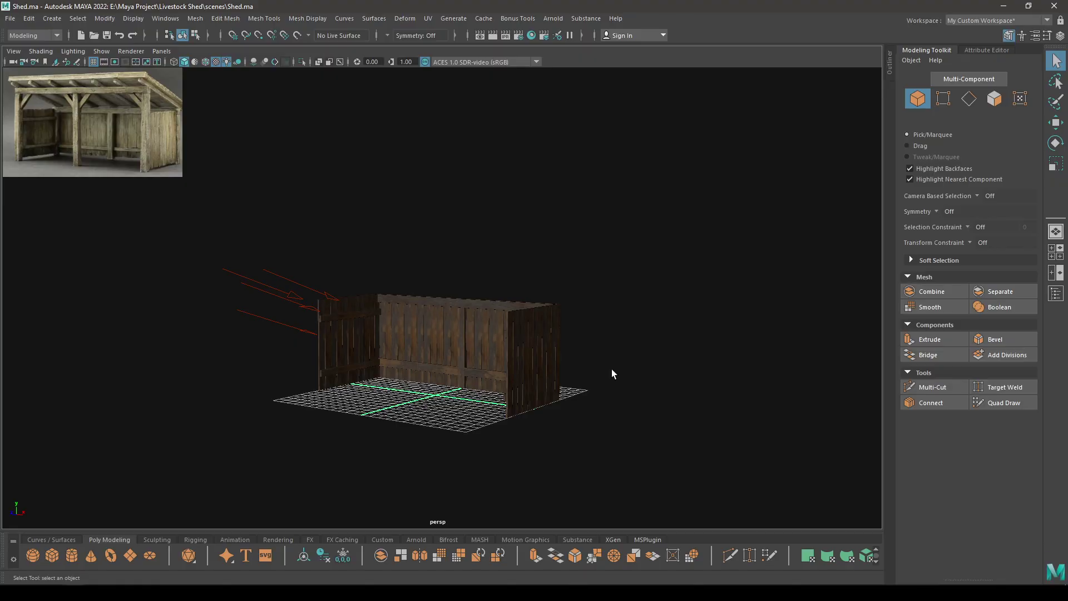
- Examine the shed's back wall and side walls from several angles before adding the front structure
{"action": "left_click_drag", "start_coordinate": [612, 368], "coordinate": [576, 343], "text": "alt"}
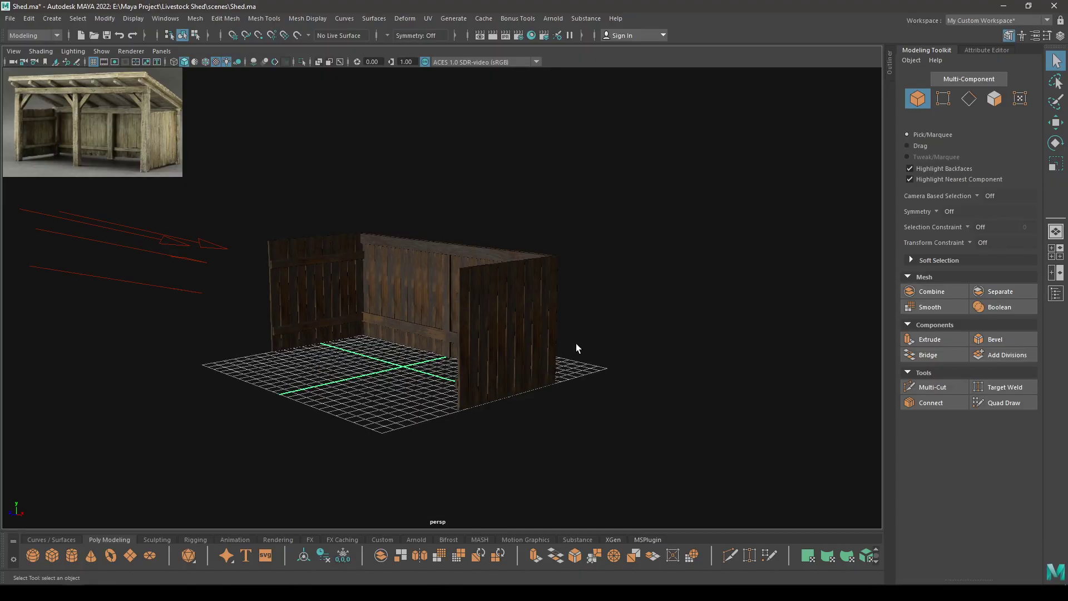
{"action": "left_click_drag", "start_coordinate": [489, 282], "coordinate": [415, 245], "text": "alt"}
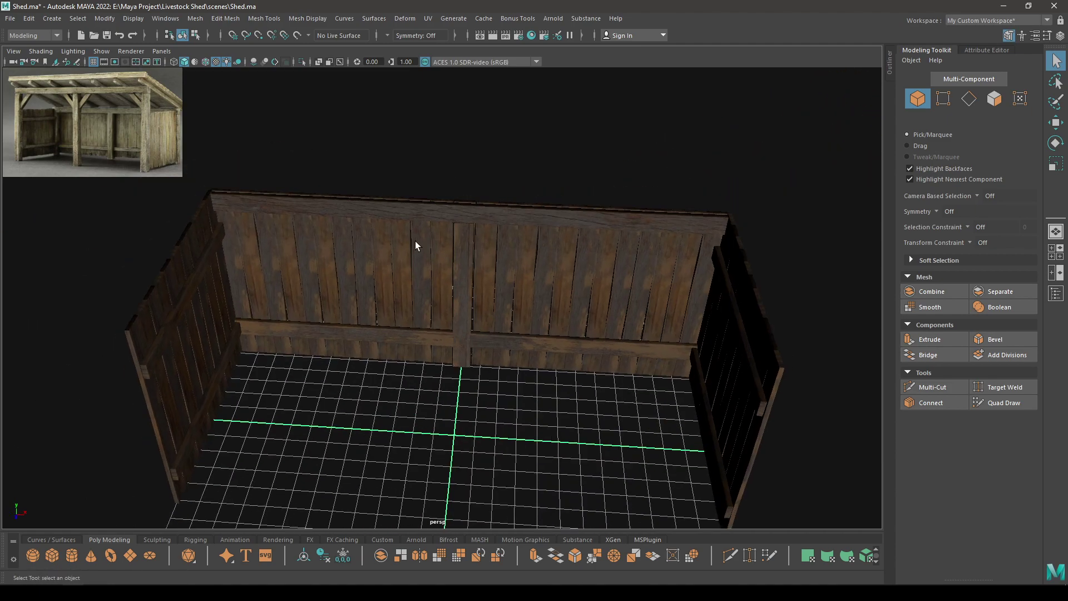
{"action": "scroll", "coordinate": [520, 266], "scroll_direction": "down", "scroll_amount": 5}
{"action": "left_click_drag", "start_coordinate": [520, 266], "coordinate": [547, 374], "text": "alt"}
{"action": "scroll", "coordinate": [467, 289], "scroll_direction": "up", "scroll_amount": 3}
{"action": "scroll", "coordinate": [557, 272], "scroll_direction": "down", "scroll_amount": 3}
{"action": "middle_click_drag", "start_coordinate": [546, 374], "coordinate": [496, 354], "text": "alt"}
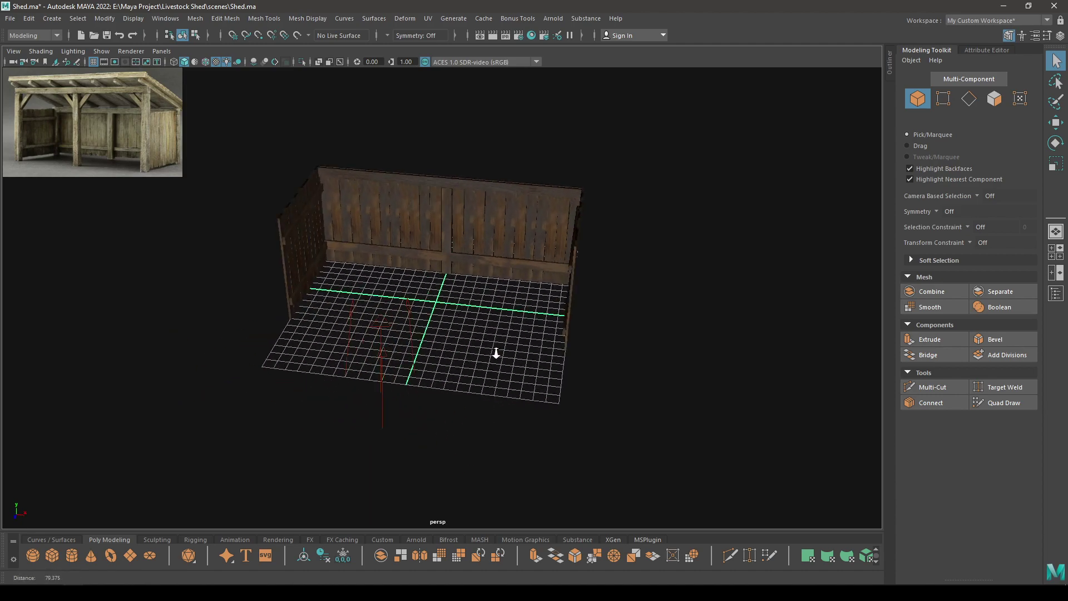
{"action": "left_click_drag", "start_coordinate": [495, 354], "coordinate": [454, 349], "text": "alt"}
{"action": "right_click_drag", "start_coordinate": [454, 349], "coordinate": [472, 350], "text": "alt"}
{"action": "left_click_drag", "start_coordinate": [473, 351], "coordinate": [503, 382], "text": "alt"}
{"action": "right_click_drag", "start_coordinate": [503, 382], "coordinate": [490, 379], "text": "alt"}
{"action": "left_click_drag", "start_coordinate": [489, 378], "coordinate": [496, 345], "text": "alt"}
{"action": "right_click_drag", "start_coordinate": [495, 345], "coordinate": [511, 351], "text": "alt"}
{"action": "left_click_drag", "start_coordinate": [511, 352], "coordinate": [461, 384], "text": "alt"}
{"action": "scroll", "coordinate": [526, 405], "scroll_direction": "up", "scroll_amount": 2}
{"action": "right_click_drag", "start_coordinate": [462, 384], "coordinate": [496, 306], "text": "alt"}
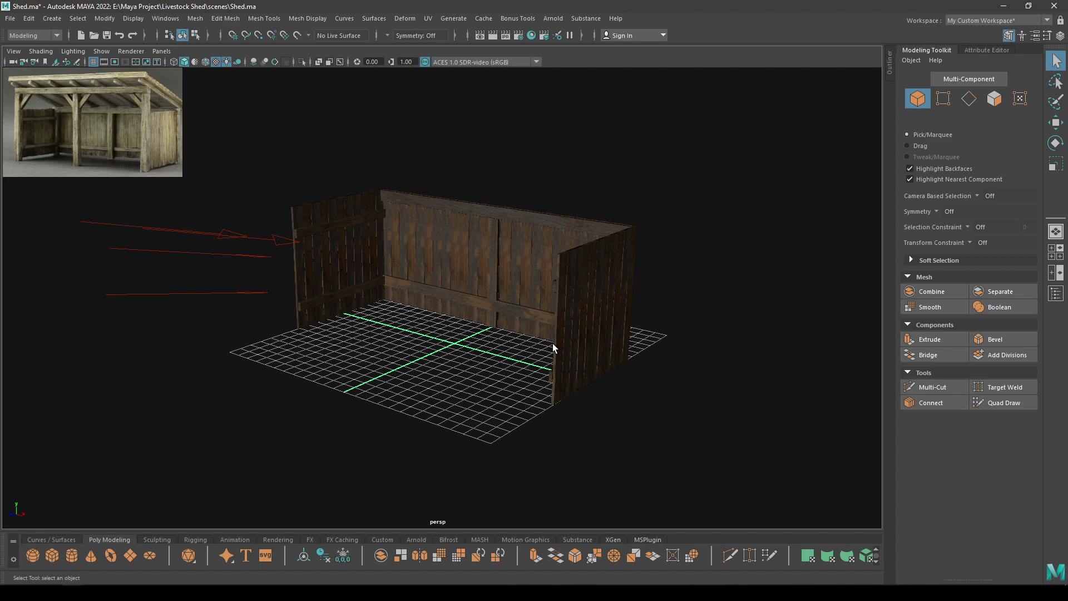
{"action": "right_click_drag", "start_coordinate": [670, 394], "coordinate": [635, 250], "text": "alt"}
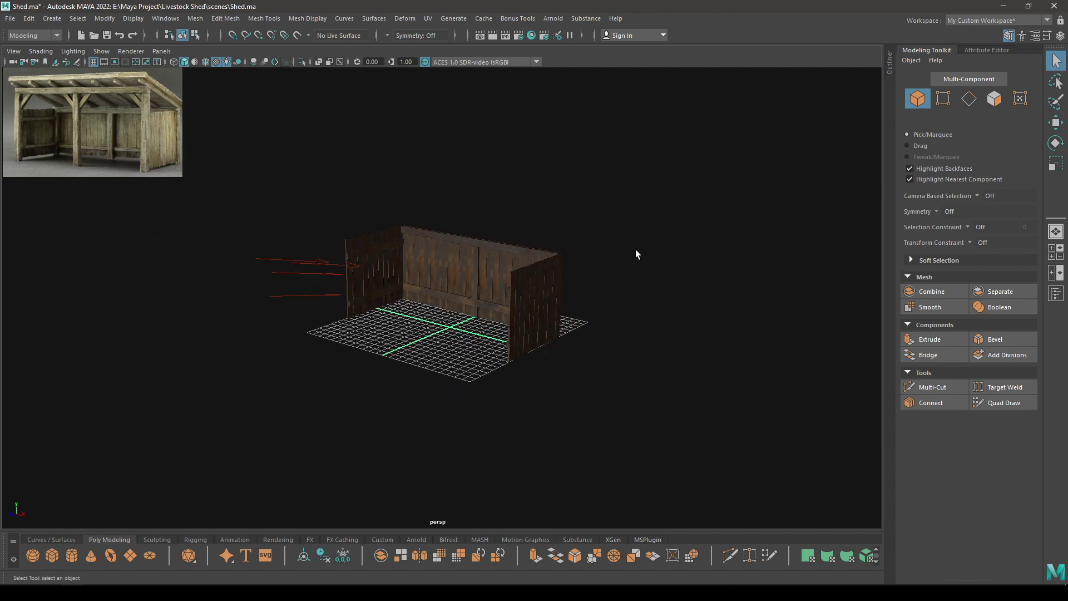
{"action": "left_click_drag", "start_coordinate": [636, 249], "coordinate": [618, 272], "text": "alt"}
{"action": "right_click_drag", "start_coordinate": [590, 278], "coordinate": [439, 366], "text": "alt"}
{"action": "left_click_drag", "start_coordinate": [440, 365], "coordinate": [280, 274], "text": "alt"}
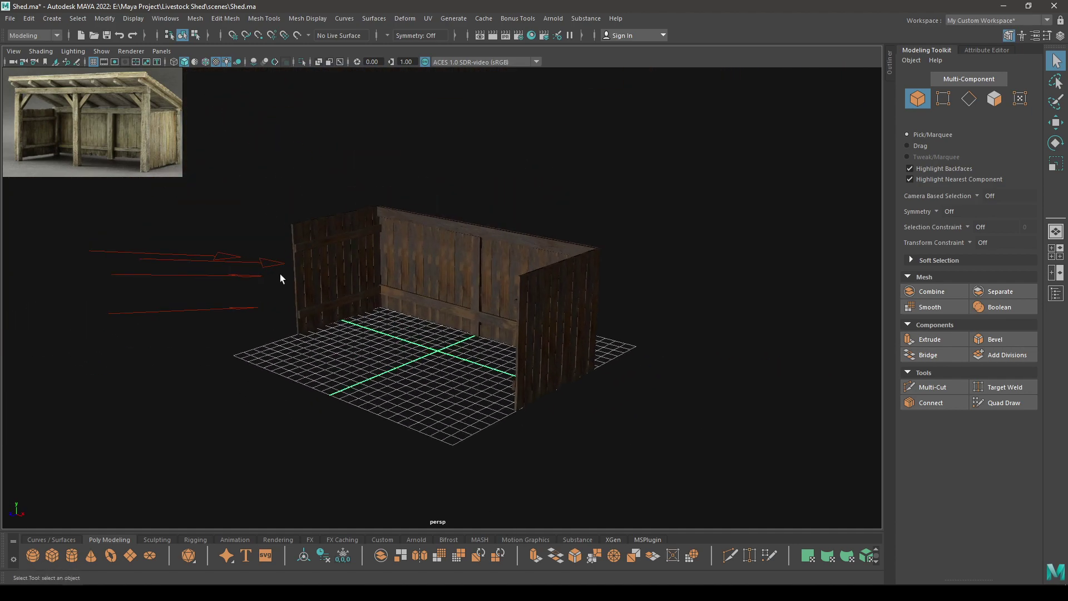
{"action": "left_click_drag", "start_coordinate": [255, 237], "coordinate": [378, 346], "text": "alt"}
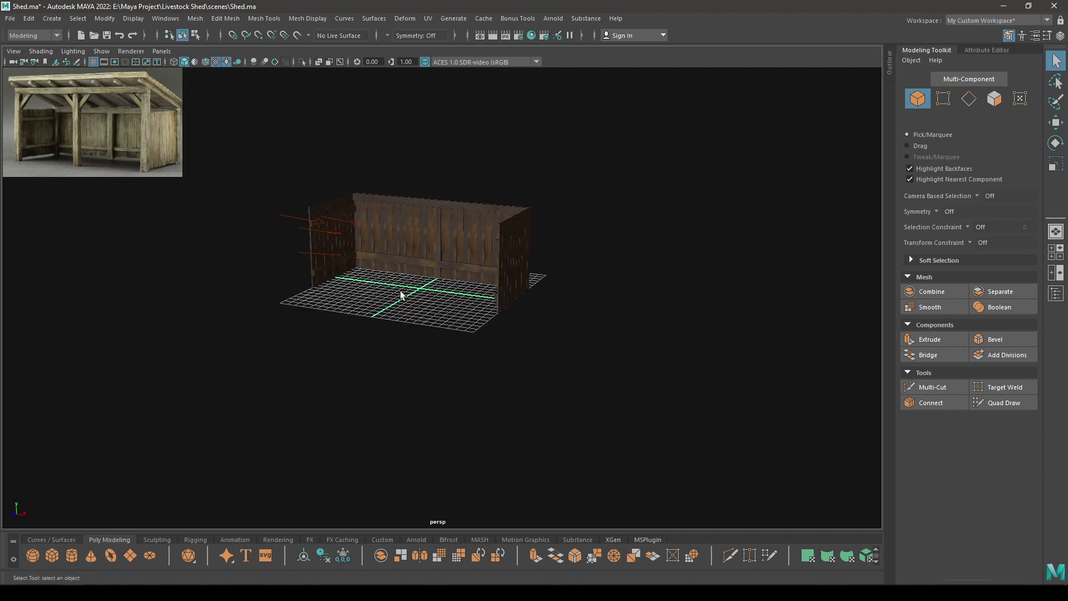
- Create a polygon cube and move it to the front of the shed at Z 8.45
{"action": "right_click_drag", "start_coordinate": [401, 295], "coordinate": [406, 328], "text": "shift"}
{"action": "left_click_drag", "start_coordinate": [406, 360], "coordinate": [414, 340], "text": "alt"}
{"action": "right_click_drag", "start_coordinate": [415, 339], "coordinate": [390, 365], "text": "alt"}
{"action": "key", "text": "w"}
{"action": "mouse_move", "coordinate": [390, 365]}
{"action": "left_mouse_down", "text": "alt"}
{"action": "mouse_move", "coordinate": [342, 349]}
{"action": "mouse_move", "coordinate": [380, 360]}
{"action": "left_mouse_up", "text": "alt"}
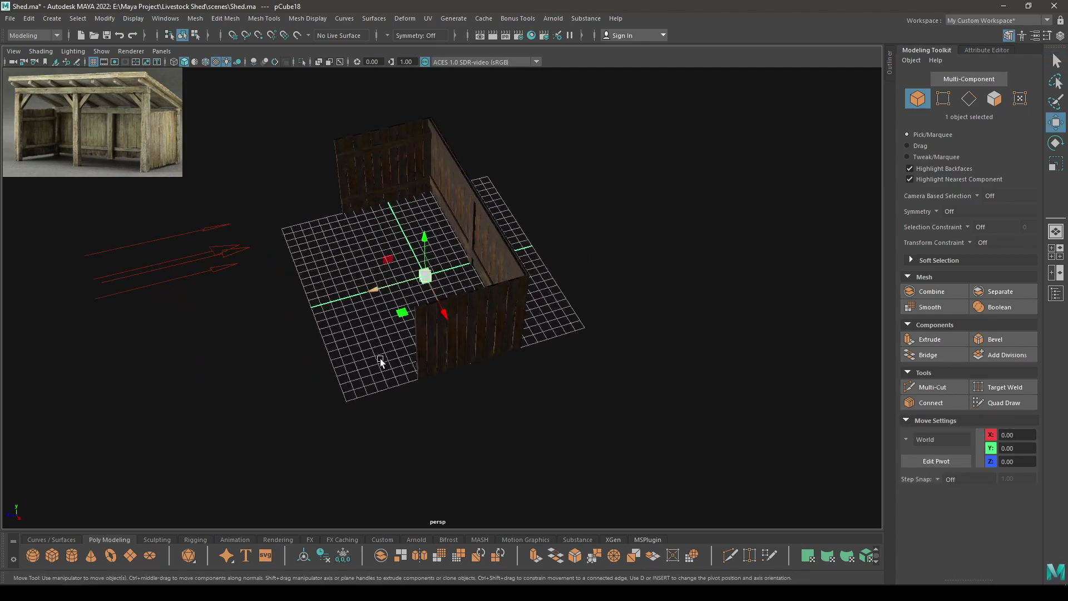
{"action": "left_click_drag", "start_coordinate": [379, 291], "coordinate": [426, 369]}
{"action": "left_click_drag", "start_coordinate": [439, 301], "coordinate": [436, 338], "text": "alt"}
- In the front view, set the cube's width and depth to 1.25 and increase its height to form a tall post
{"action": "key", "text": "space"}
{"action": "scroll", "coordinate": [436, 270], "scroll_direction": "down", "scroll_amount": 3}
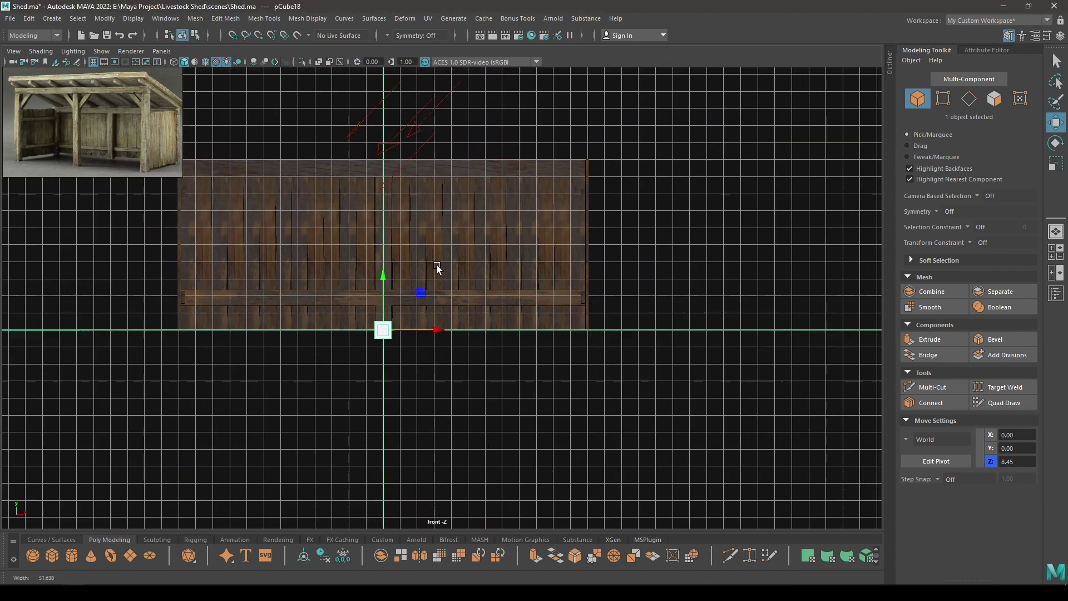
{"action": "key", "text": "t"}
{"action": "scroll", "coordinate": [443, 301], "scroll_direction": "up", "scroll_amount": 3}
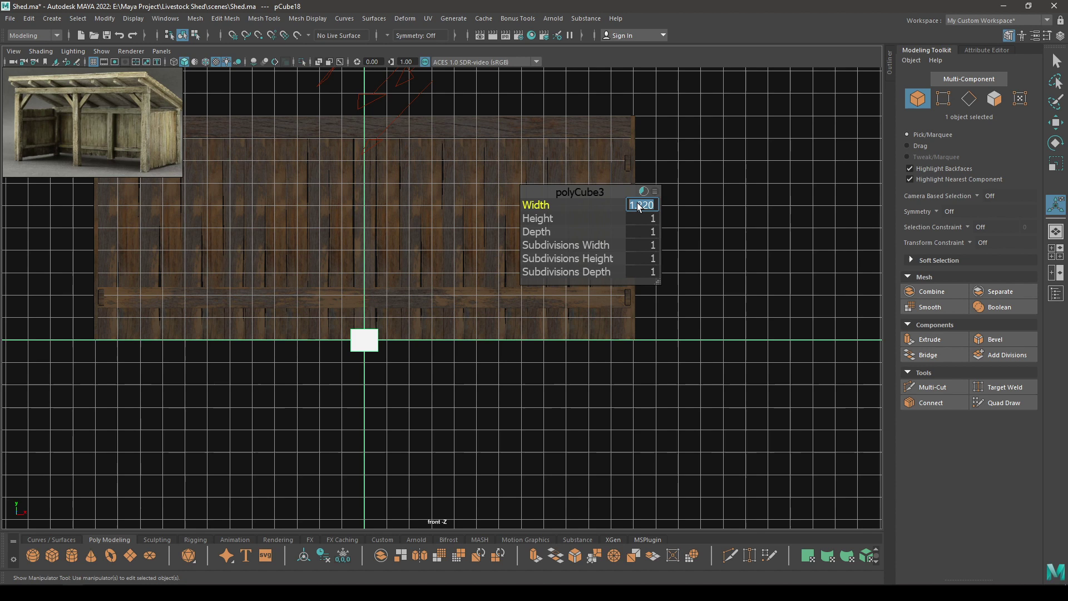
{"action": "key", "text": "Tab"}
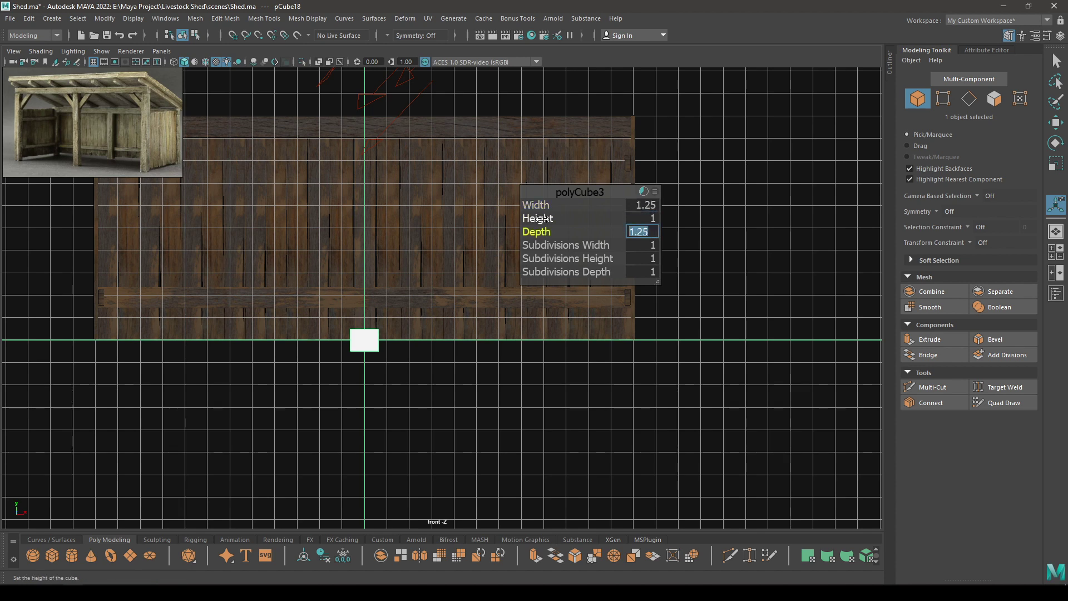
{"action": "left_click_drag", "start_coordinate": [542, 219], "coordinate": [1066, 219]}
{"action": "scroll", "coordinate": [495, 289], "scroll_direction": "down", "scroll_amount": 1}
{"action": "middle_click_drag", "start_coordinate": [490, 265], "coordinate": [498, 312], "text": "alt"}
{"action": "scroll", "coordinate": [499, 312], "scroll_direction": "down", "scroll_amount": 1}
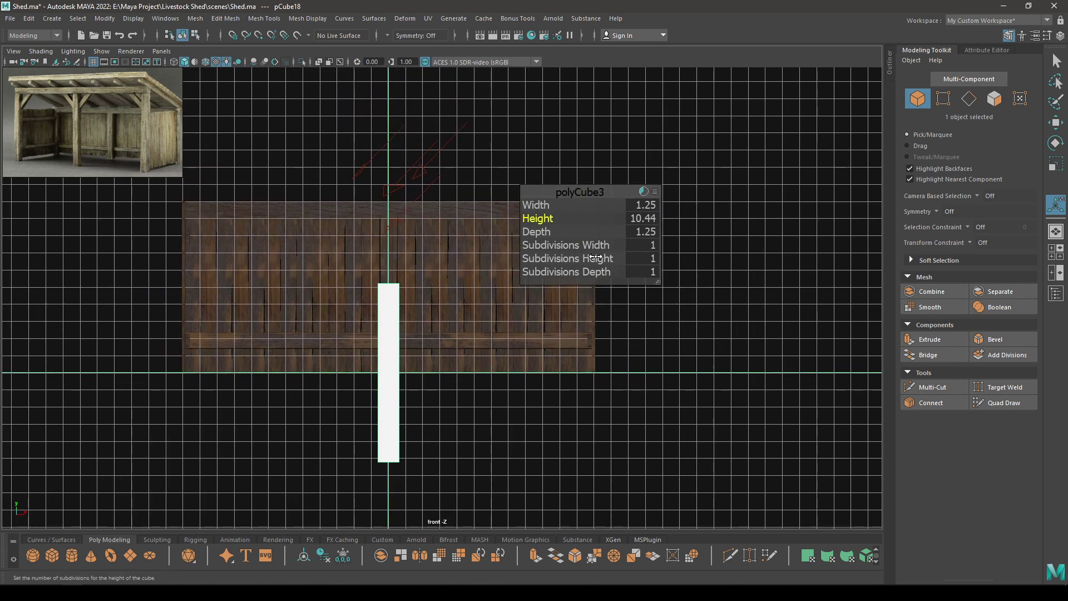
{"action": "left_click_drag", "start_coordinate": [544, 219], "coordinate": [662, 219]}
- Raise the post to about Y 6.62 and move it to the right side wall's front end, about X 11.55, Z 5.81
{"action": "key", "text": "w"}
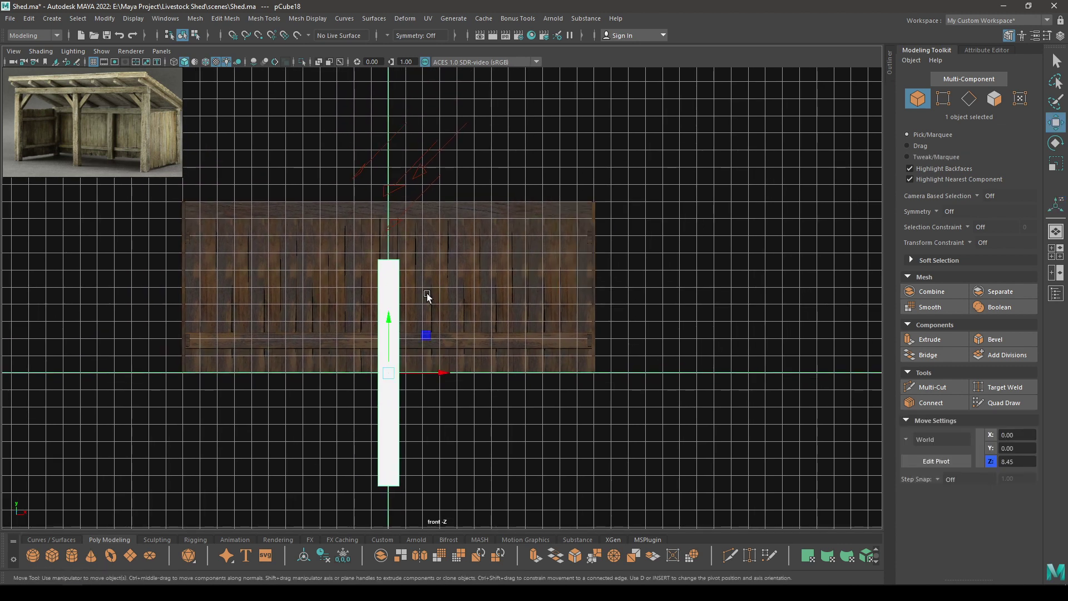
{"action": "left_click_drag", "start_coordinate": [392, 314], "coordinate": [393, 138]}
{"action": "key", "text": "space"}
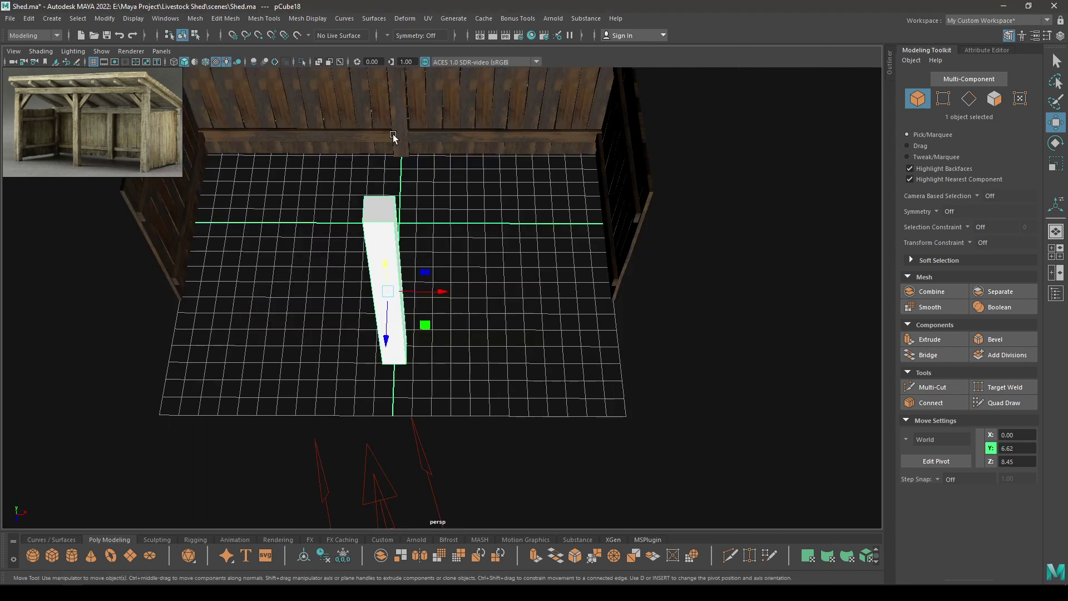
{"action": "left_click_drag", "start_coordinate": [388, 226], "coordinate": [310, 239], "text": "alt"}
{"action": "right_click_drag", "start_coordinate": [309, 239], "coordinate": [298, 164], "text": "alt"}
{"action": "left_click_drag", "start_coordinate": [299, 164], "coordinate": [468, 302], "text": "alt"}
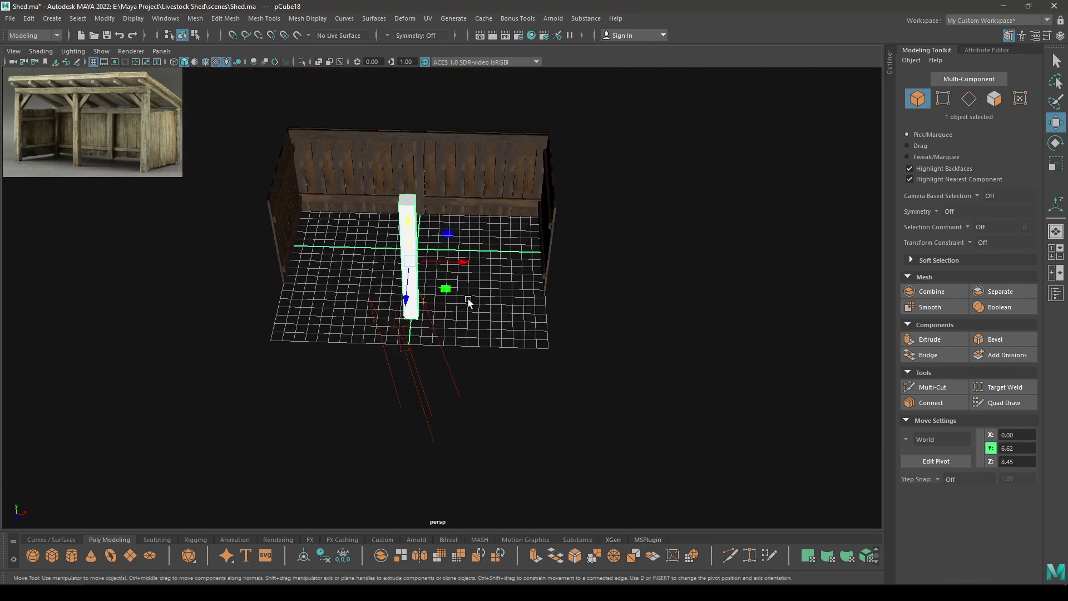
{"action": "left_click_drag", "start_coordinate": [452, 260], "coordinate": [346, 279]}
{"action": "left_click_drag", "start_coordinate": [282, 275], "coordinate": [495, 299]}
- Move the post's pivot down to its base
{"action": "key", "text": "d"}
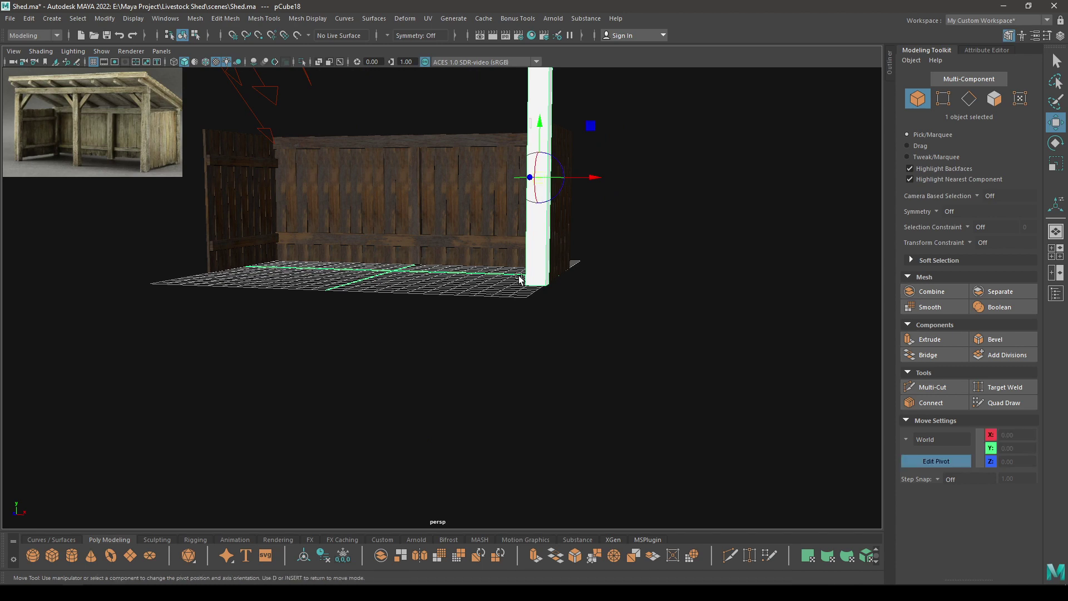
{"action": "left_click_drag", "start_coordinate": [538, 135], "coordinate": [543, 196]}
{"action": "key", "text": "d"}
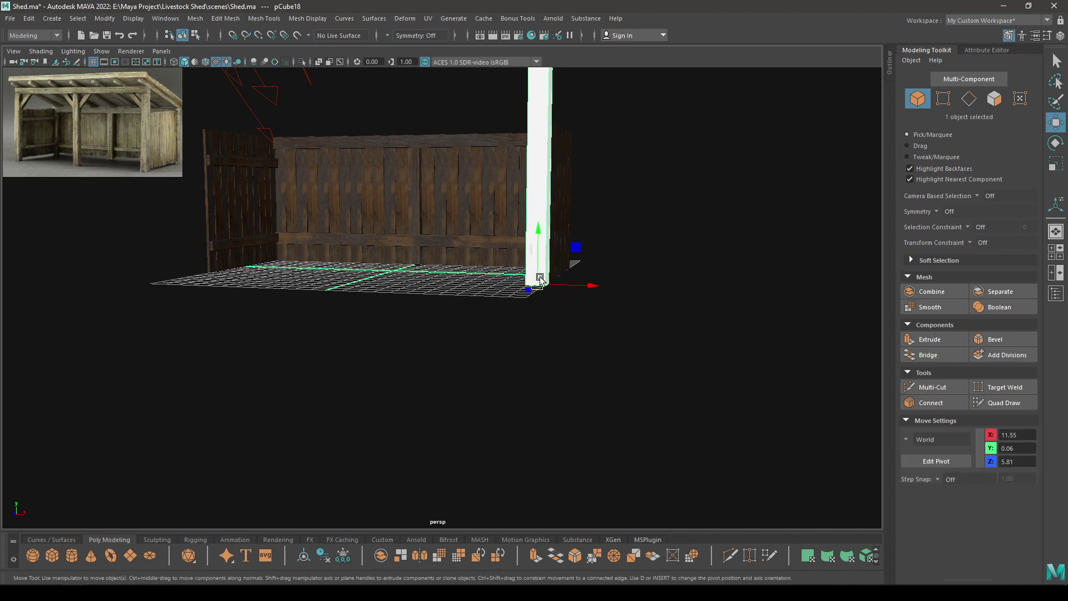
- Set the post's height to 15 and its width to 1.2, and edit the depth to match
{"action": "key", "text": "t"}
{"action": "left_click_drag", "start_coordinate": [452, 287], "coordinate": [281, 298], "text": "alt"}
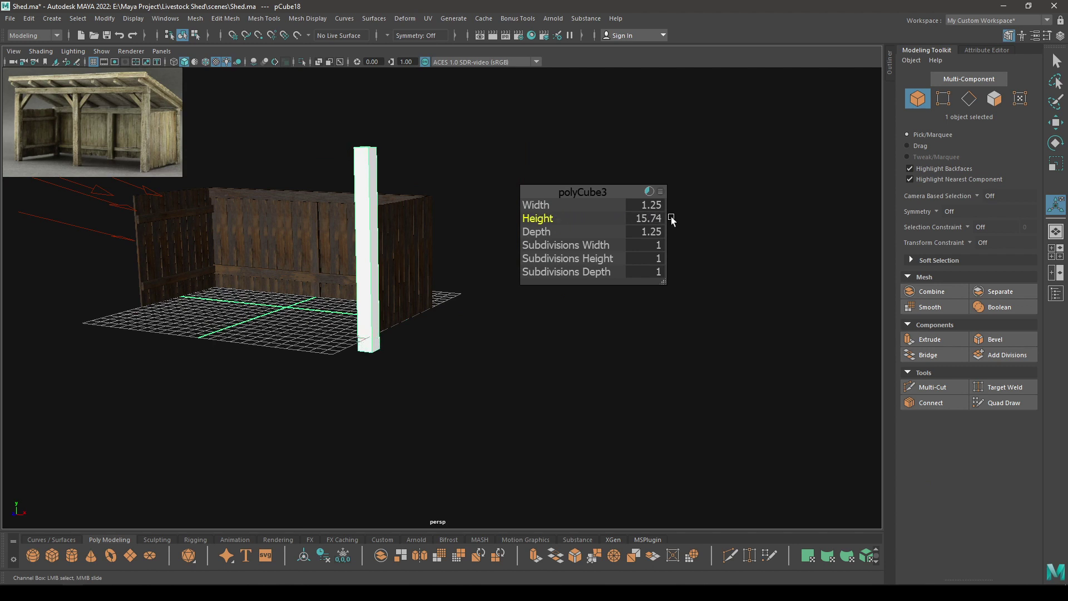
{"action": "left_click", "coordinate": [647, 218]}
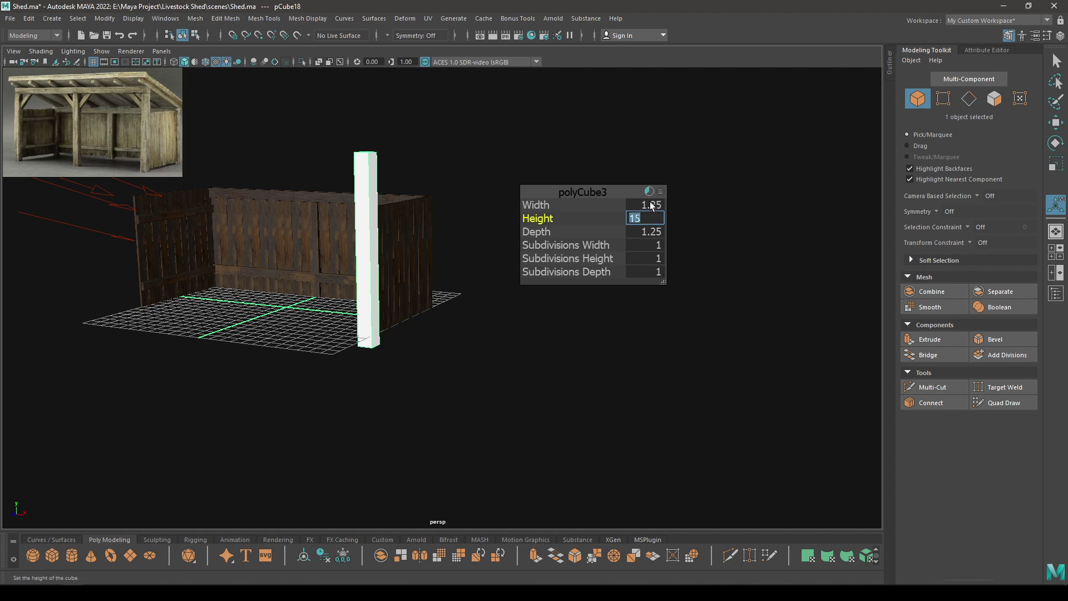
{"action": "left_click", "coordinate": [652, 206]}
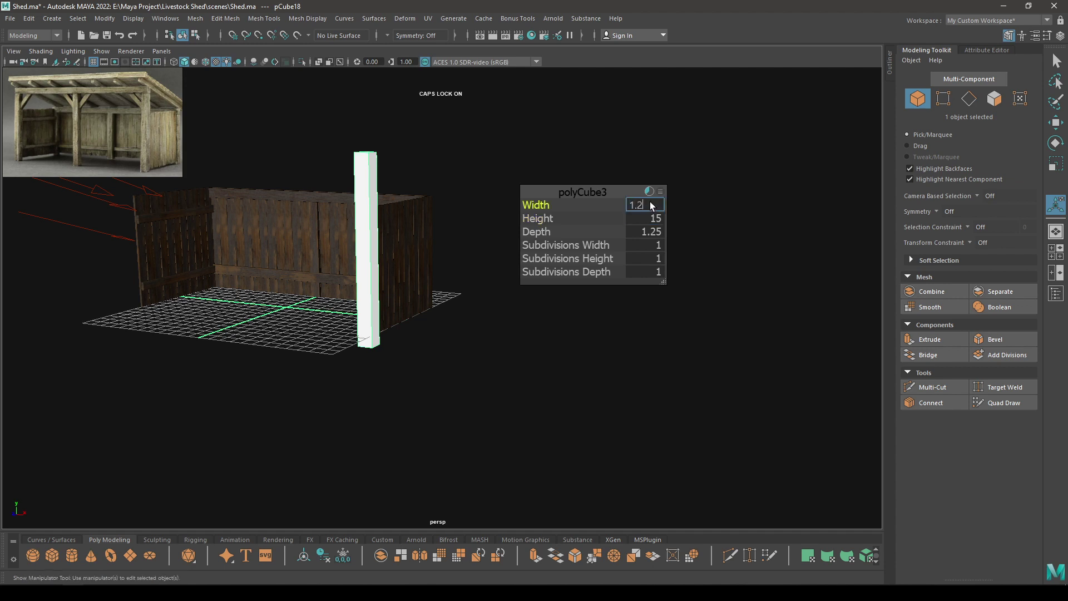
{"action": "type", "text": "1.2"}
{"action": "key", "text": "Tab"}
{"action": "key", "text": "Tab"}
{"action": "type", "text": "1"}
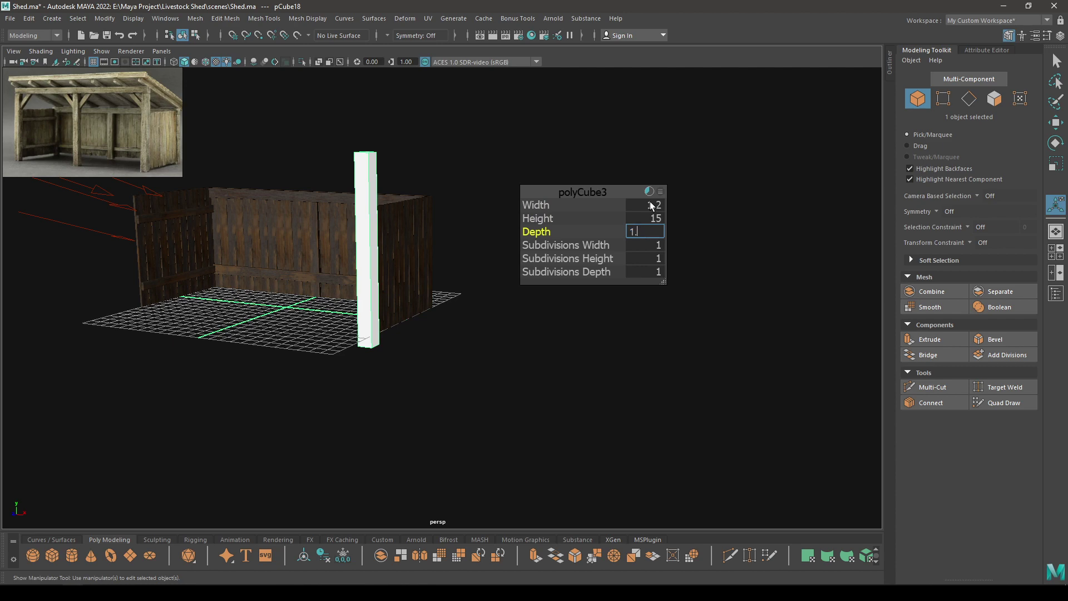
{"action": "left_click", "coordinate": [600, 186]}
- In the front view, raise the post to Y 0.94 so its bottom rests on the ground line
{"action": "key", "text": "w"}
{"action": "left_click_drag", "start_coordinate": [465, 284], "coordinate": [434, 375], "text": "alt"}
{"action": "key", "text": "space"}
{"action": "middle_click_drag", "start_coordinate": [485, 326], "coordinate": [293, 204], "text": "alt"}
{"action": "scroll", "coordinate": [293, 204], "scroll_direction": "up", "scroll_amount": 6}
{"action": "middle_click_drag", "start_coordinate": [398, 234], "coordinate": [647, 493], "text": "alt"}
{"action": "scroll", "coordinate": [557, 356], "scroll_direction": "up", "scroll_amount": 2}
{"action": "middle_click_drag", "start_coordinate": [551, 353], "coordinate": [529, 282], "text": "alt"}
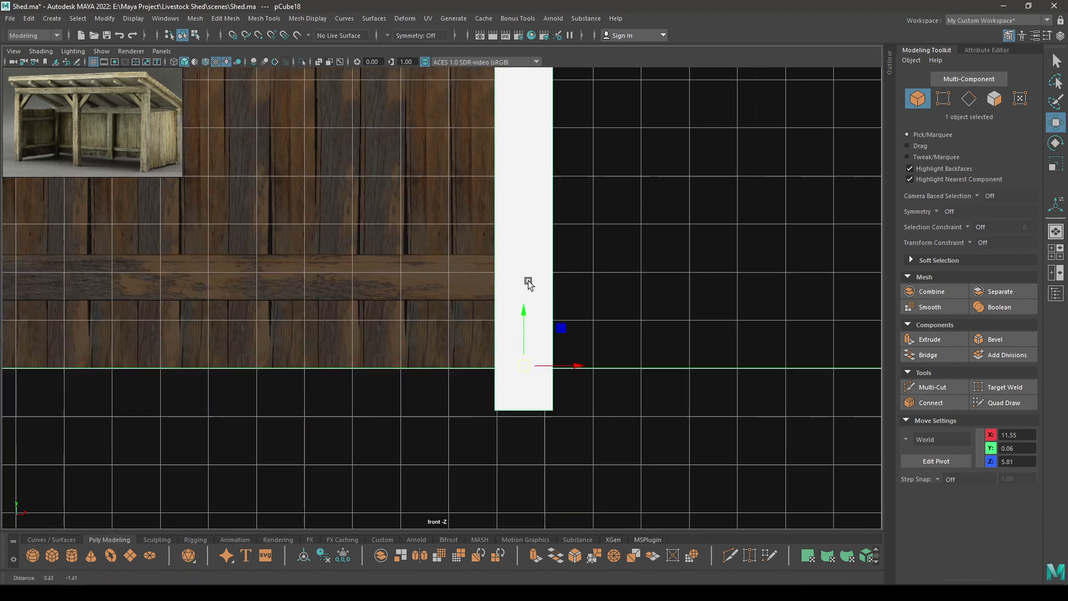
{"action": "middle_click_drag", "start_coordinate": [554, 377], "coordinate": [548, 339], "text": "alt"}
{"action": "left_click_drag", "start_coordinate": [528, 283], "coordinate": [529, 230]}
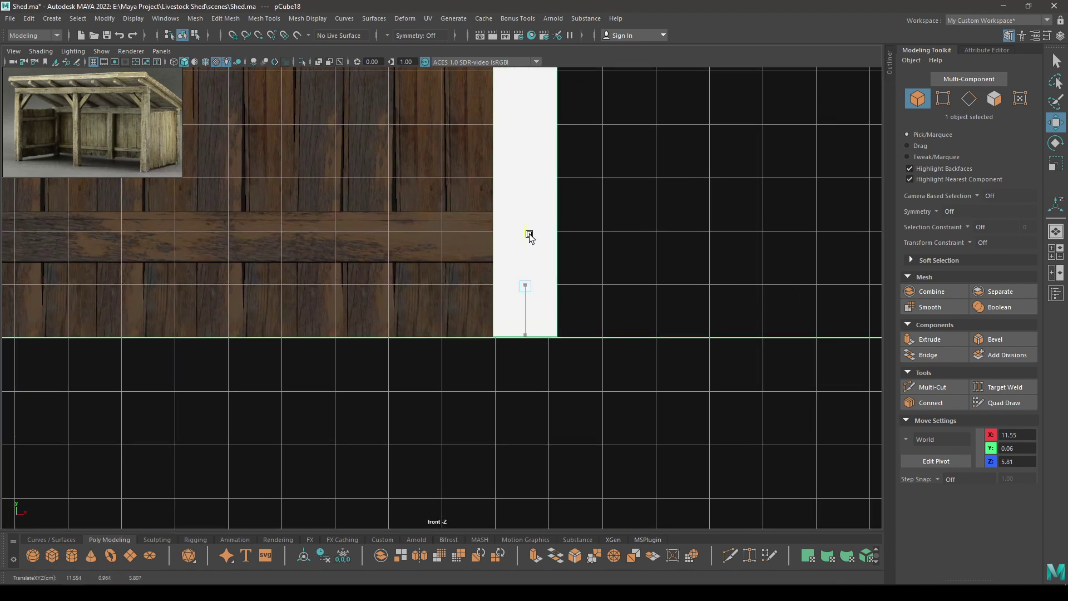
- Using wireframe display, shift the post sideways to X 11.98 against the right side wall, and return to the textured perspective view
{"action": "key", "text": "4"}
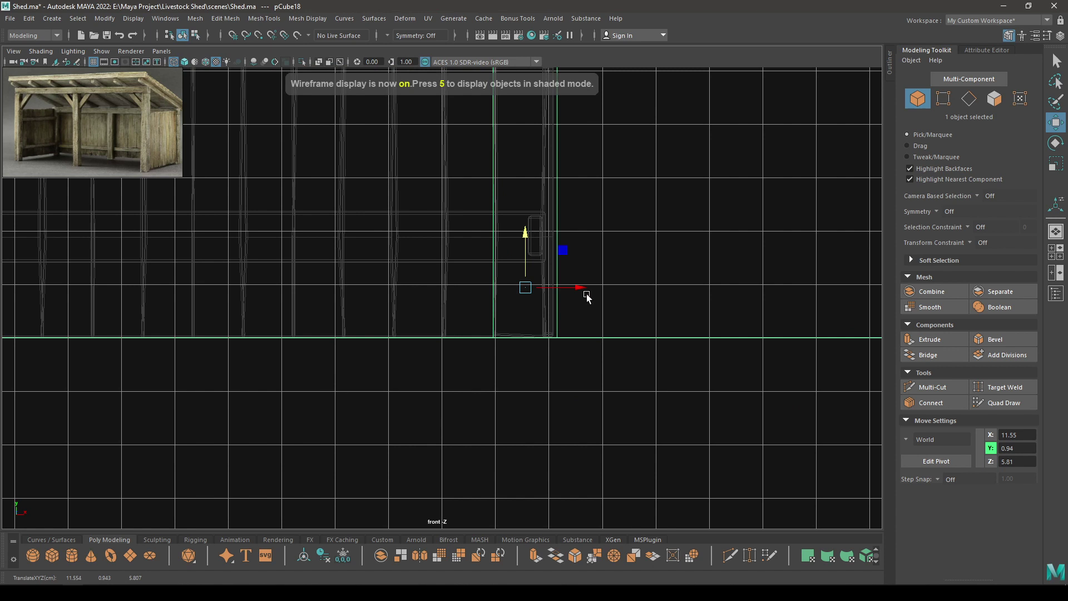
{"action": "right_click_drag", "start_coordinate": [529, 238], "coordinate": [622, 319], "text": "alt"}
{"action": "mouse_move", "coordinate": [619, 281]}
{"action": "left_mouse_down"}
{"action": "mouse_move", "coordinate": [662, 280]}
{"action": "mouse_move", "coordinate": [649, 279]}
{"action": "mouse_move", "coordinate": [658, 283]}
{"action": "mouse_move", "coordinate": [647, 192]}
{"action": "mouse_move", "coordinate": [500, 296]}
{"action": "mouse_move", "coordinate": [329, 336]}
{"action": "mouse_move", "coordinate": [484, 250]}
{"action": "mouse_move", "coordinate": [534, 281]}
{"action": "mouse_move", "coordinate": [486, 262]}
{"action": "left_mouse_up"}
{"action": "key", "text": "6"}
{"action": "key", "text": "space"}
{"action": "key", "text": "7"}
{"action": "key", "text": "7"}
{"action": "left_click", "coordinate": [504, 317]}
{"action": "mouse_move", "coordinate": [486, 262]}
{"action": "right_mouse_down", "text": "alt"}
{"action": "mouse_move", "coordinate": [490, 359]}
{"action": "mouse_move", "coordinate": [467, 368]}
{"action": "right_mouse_up", "text": "alt"}
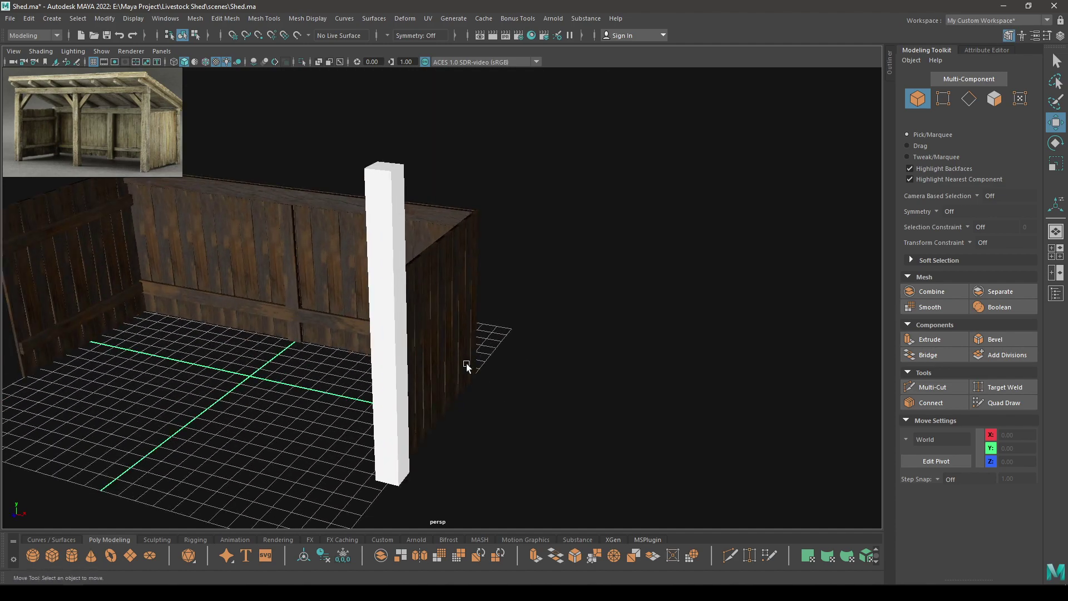
- Apply a bevel to all edges of the post
{"action": "left_click", "coordinate": [398, 302]}
{"action": "left_click_drag", "start_coordinate": [469, 424], "coordinate": [443, 359], "text": "alt"}
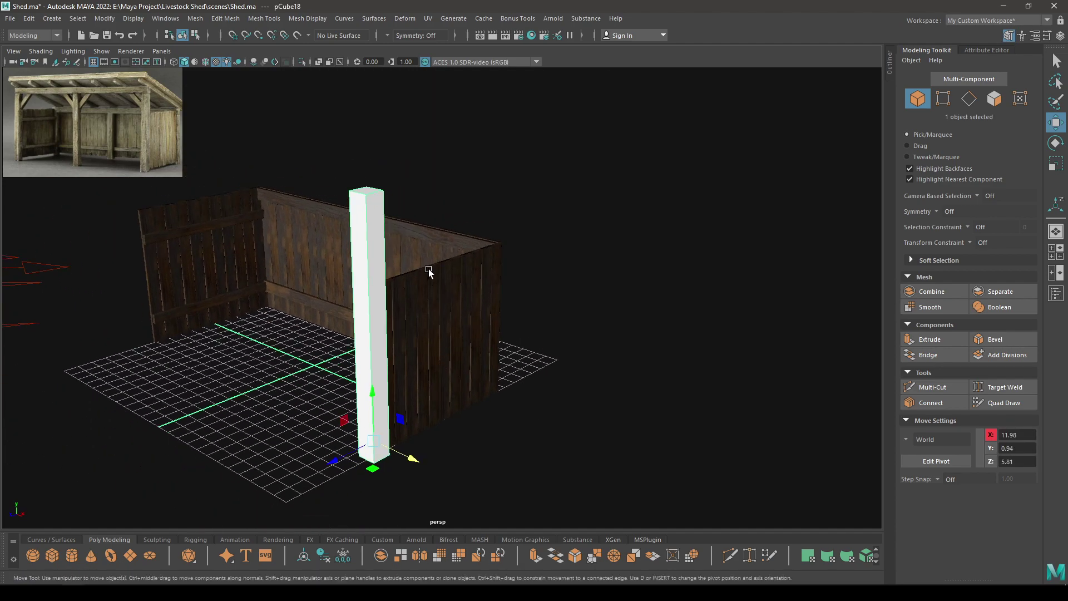
{"action": "middle_click_drag", "start_coordinate": [429, 272], "coordinate": [456, 280], "text": "alt"}
{"action": "right_click_drag", "start_coordinate": [571, 198], "coordinate": [566, 162]}
{"action": "left_click_drag", "start_coordinate": [566, 162], "coordinate": [568, 232], "text": "alt"}
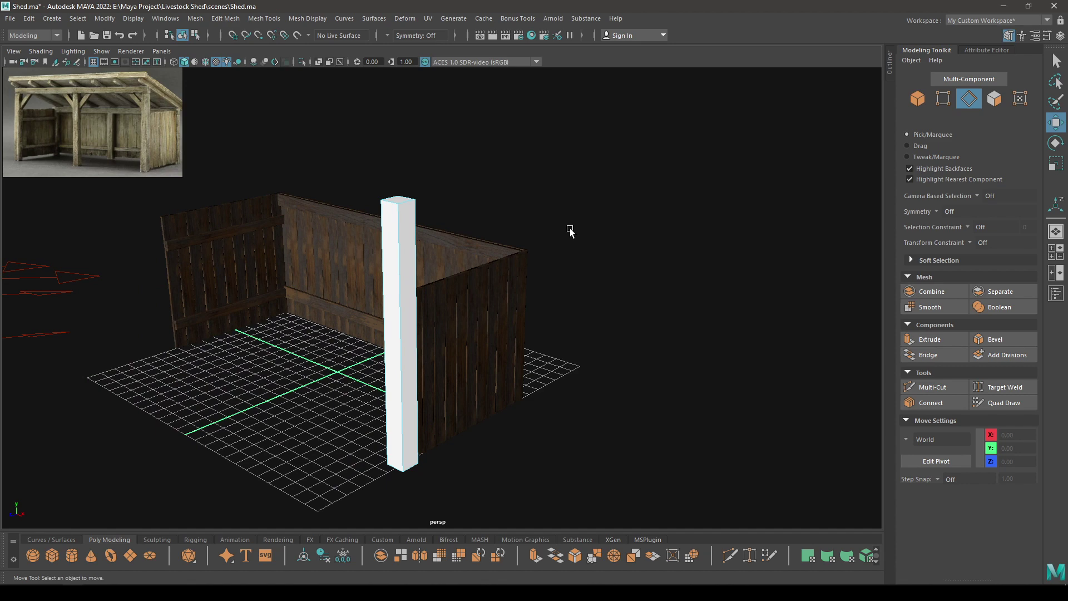
{"action": "left_click_drag", "start_coordinate": [415, 426], "coordinate": [418, 428]}
{"action": "scroll", "coordinate": [417, 412], "scroll_direction": "up", "scroll_amount": 6}
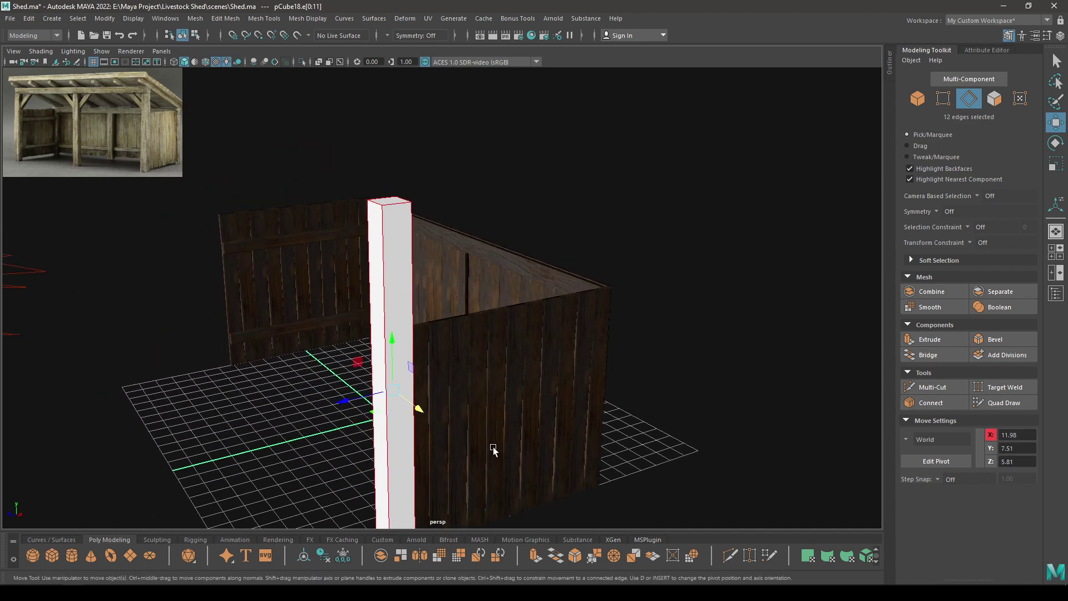
{"action": "right_click_drag", "start_coordinate": [451, 172], "coordinate": [489, 169], "text": "shift"}
{"action": "left_click_drag", "start_coordinate": [489, 169], "coordinate": [442, 200], "text": "alt"}
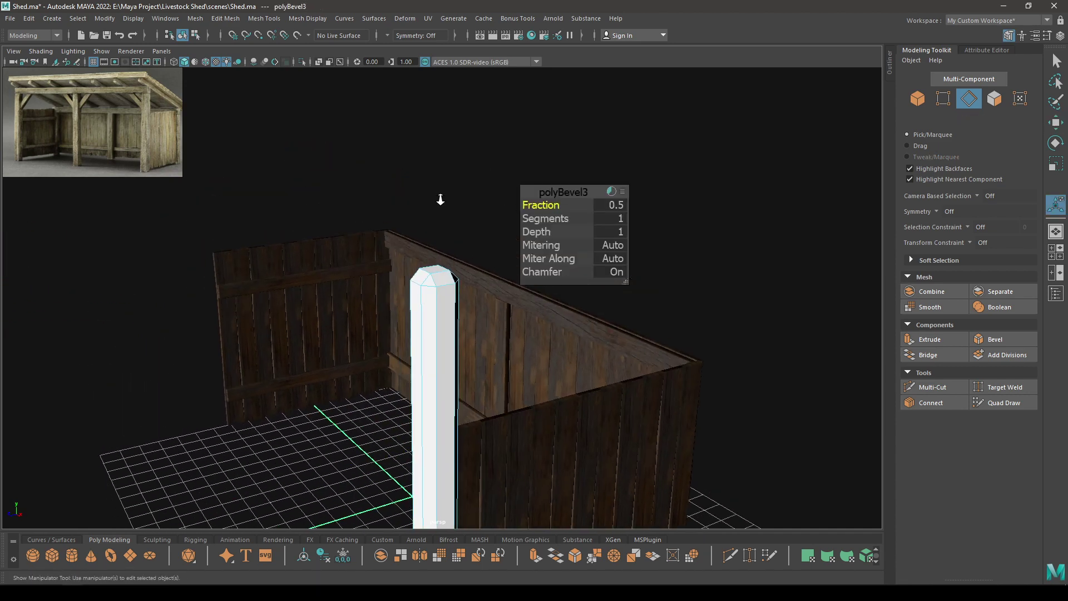
- Set the post's bevel to a fraction of 0.2 with 2 segments, and return to object selection mode
{"action": "scroll", "coordinate": [442, 317], "scroll_direction": "up", "scroll_amount": 8}
{"action": "left_click_drag", "start_coordinate": [522, 204], "coordinate": [593, 219]}
{"action": "left_click_drag", "start_coordinate": [365, 224], "coordinate": [588, 209], "text": "alt"}
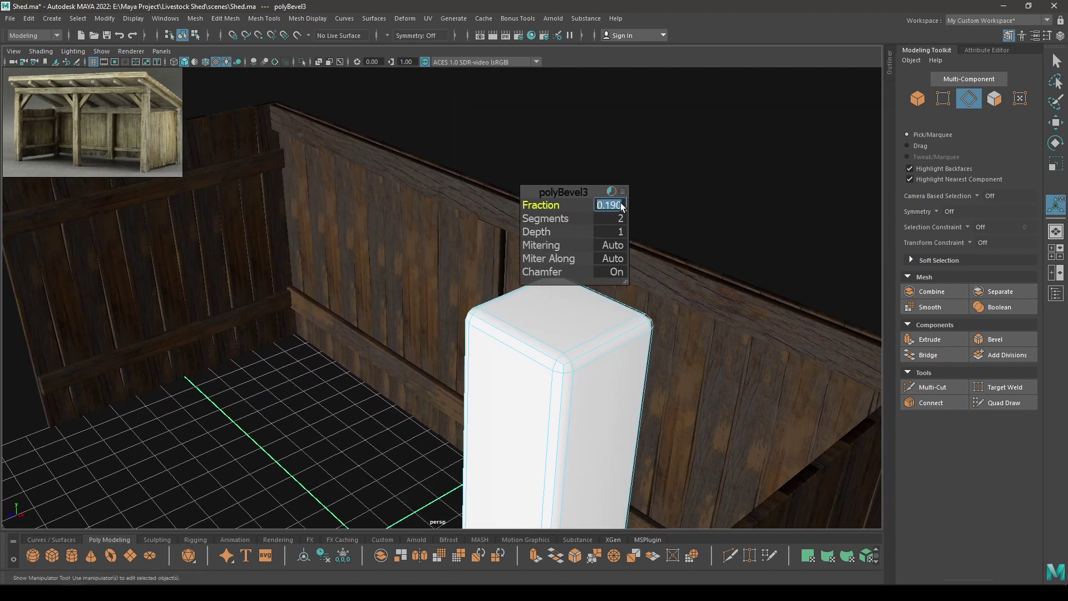
{"action": "type", "text": ".2"}
{"action": "key", "text": "Return"}
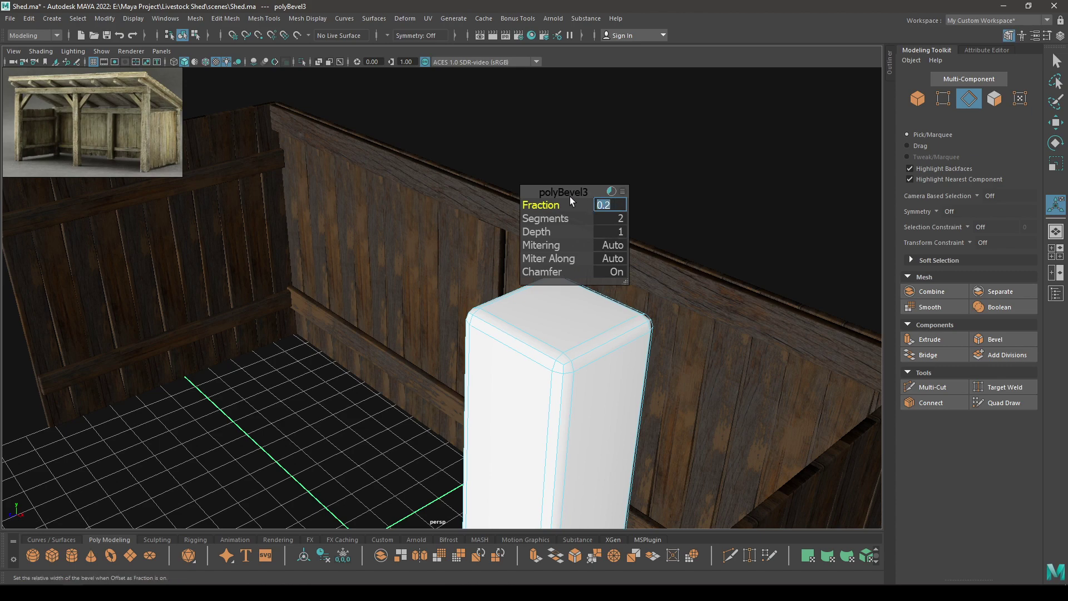
{"action": "key", "text": "w"}
{"action": "right_click_drag", "start_coordinate": [583, 147], "coordinate": [639, 129]}
{"action": "left_click", "coordinate": [662, 176]}
- Select the beveled post and switch to the UV Editing workspace
{"action": "scroll", "coordinate": [662, 175], "scroll_direction": "down", "scroll_amount": 6}
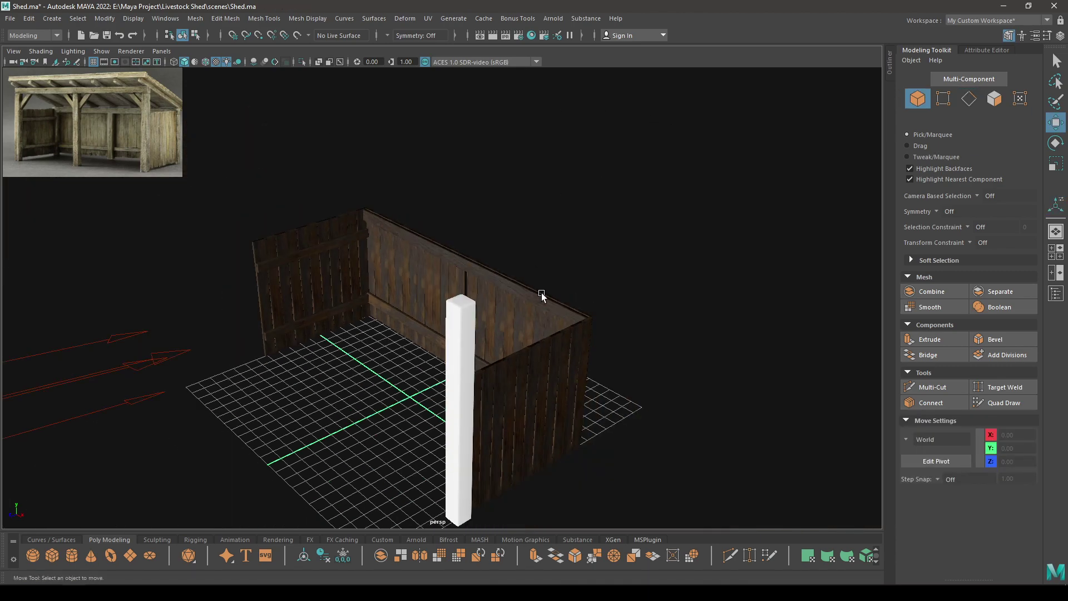
{"action": "left_click_drag", "start_coordinate": [542, 293], "coordinate": [467, 283], "text": "alt"}
{"action": "left_click", "coordinate": [466, 283]}
{"action": "scroll", "coordinate": [513, 409], "scroll_direction": "up", "scroll_amount": 5}
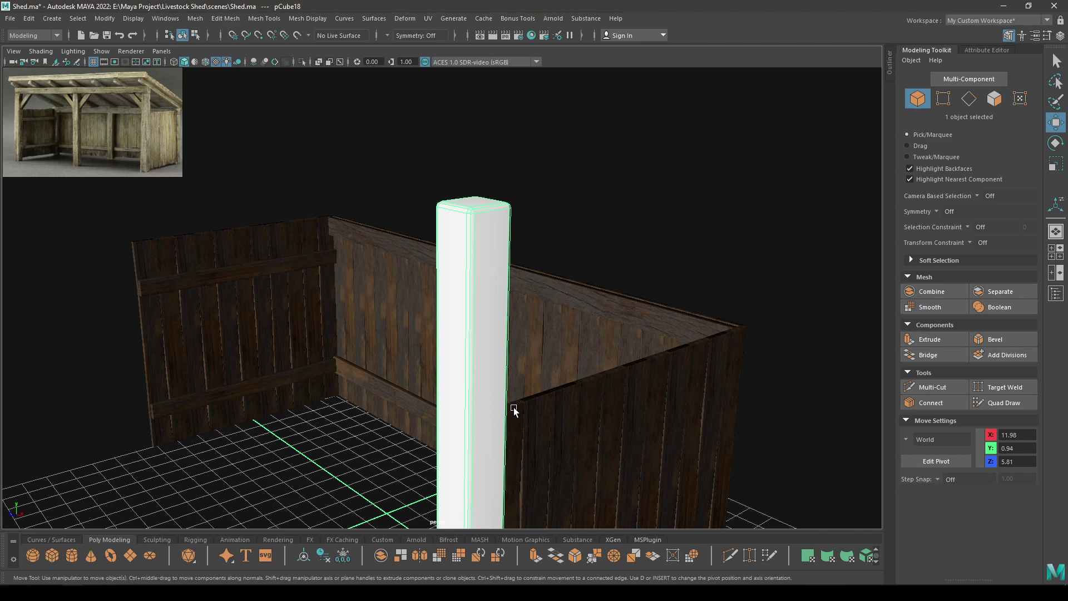
{"action": "scroll", "coordinate": [513, 410], "scroll_direction": "down", "scroll_amount": 5}
{"action": "left_click_drag", "start_coordinate": [444, 228], "coordinate": [472, 250], "text": "alt"}
{"action": "middle_click_drag", "start_coordinate": [472, 250], "coordinate": [436, 207], "text": "alt"}
{"action": "left_click", "coordinate": [995, 24]}
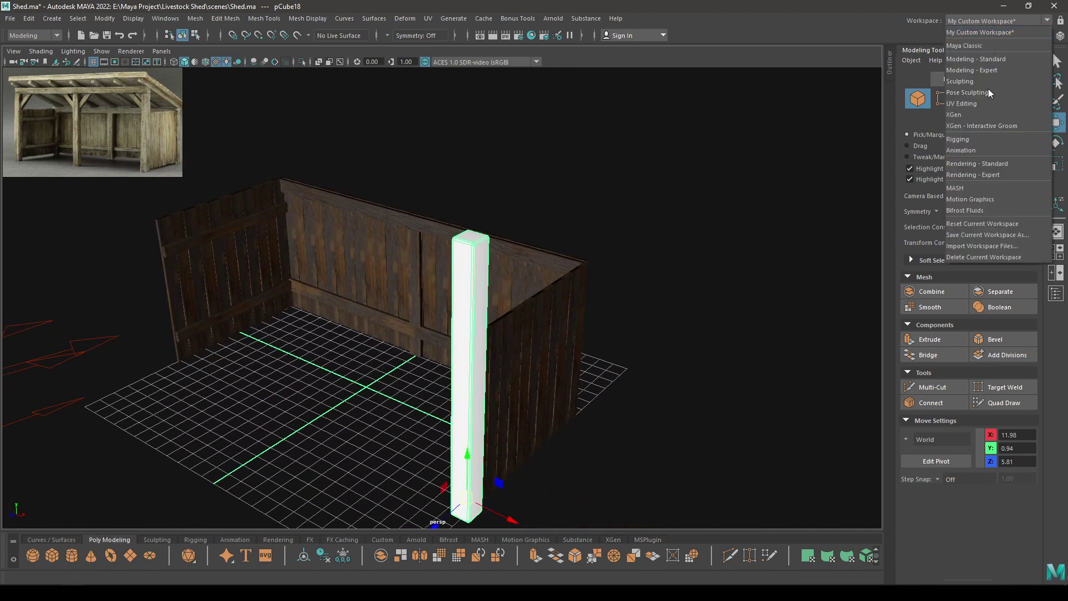
{"action": "left_click", "coordinate": [983, 102]}
{"action": "scroll", "coordinate": [296, 267], "scroll_direction": "up", "scroll_amount": 3}
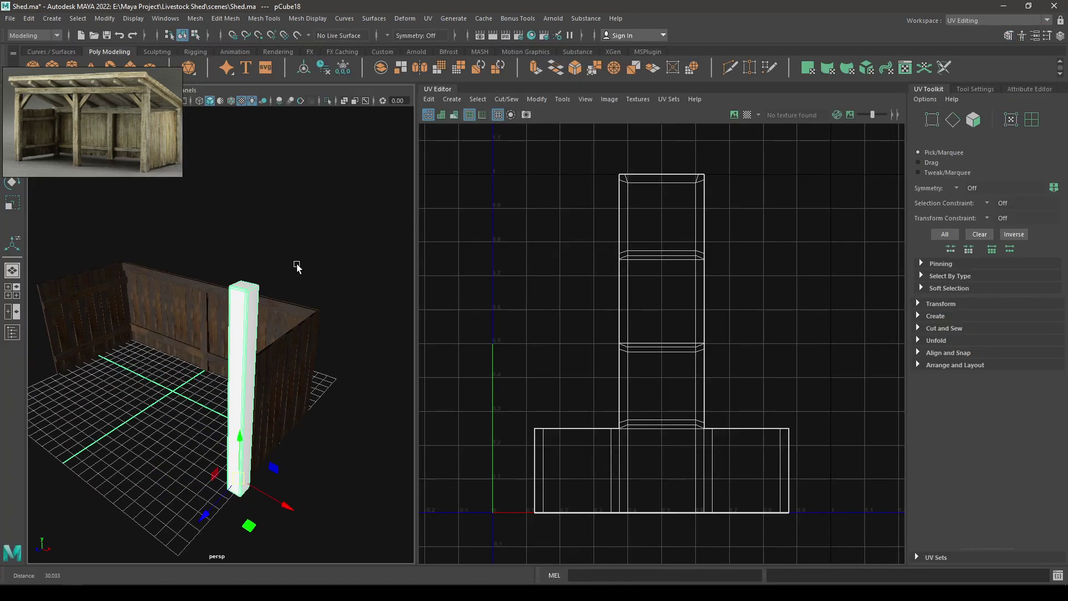
- Project automatic UVs onto the post and move-and-sew its four long side shells into one strip
{"action": "left_click", "coordinate": [453, 99]}
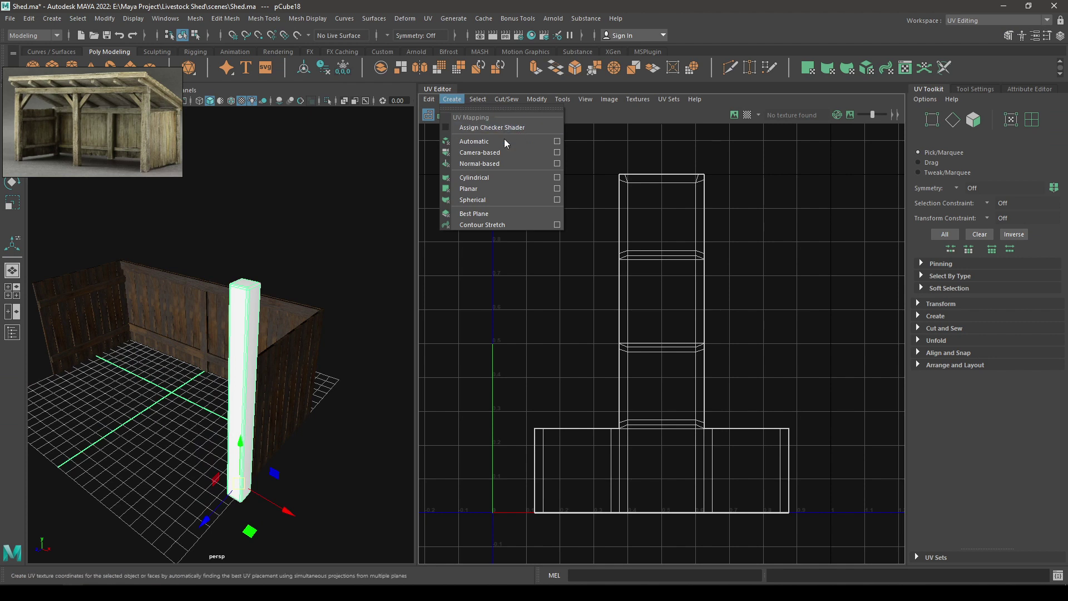
{"action": "left_click", "coordinate": [481, 139]}
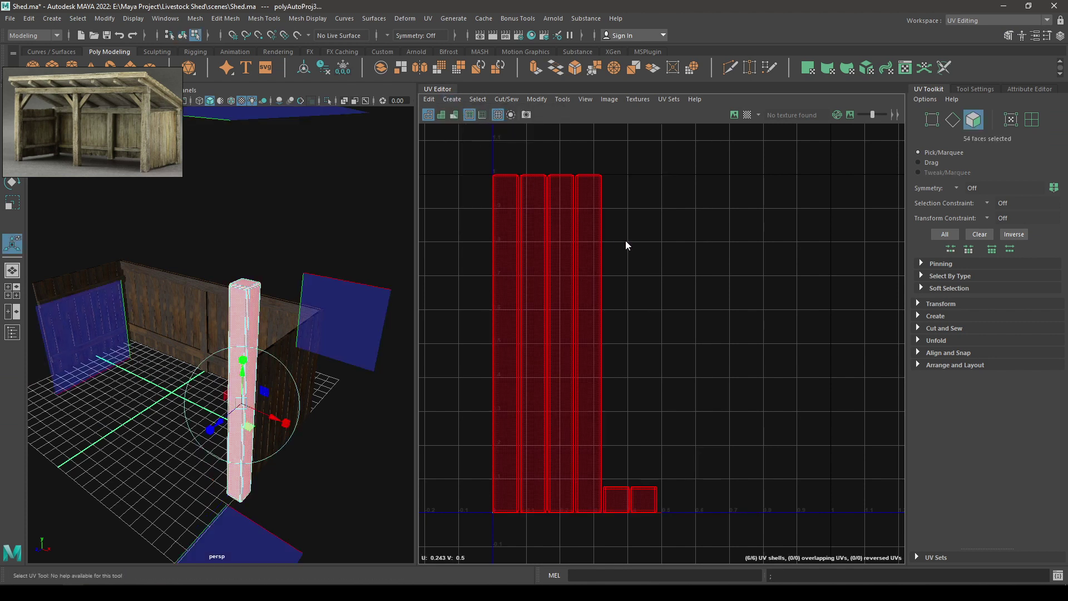
{"action": "right_click_drag", "start_coordinate": [626, 240], "coordinate": [620, 181]}
{"action": "left_click", "coordinate": [602, 222]}
{"action": "left_click", "coordinate": [600, 222]}
{"action": "key", "text": "w"}
{"action": "right_click_drag", "start_coordinate": [631, 222], "coordinate": [633, 162], "text": "shift"}
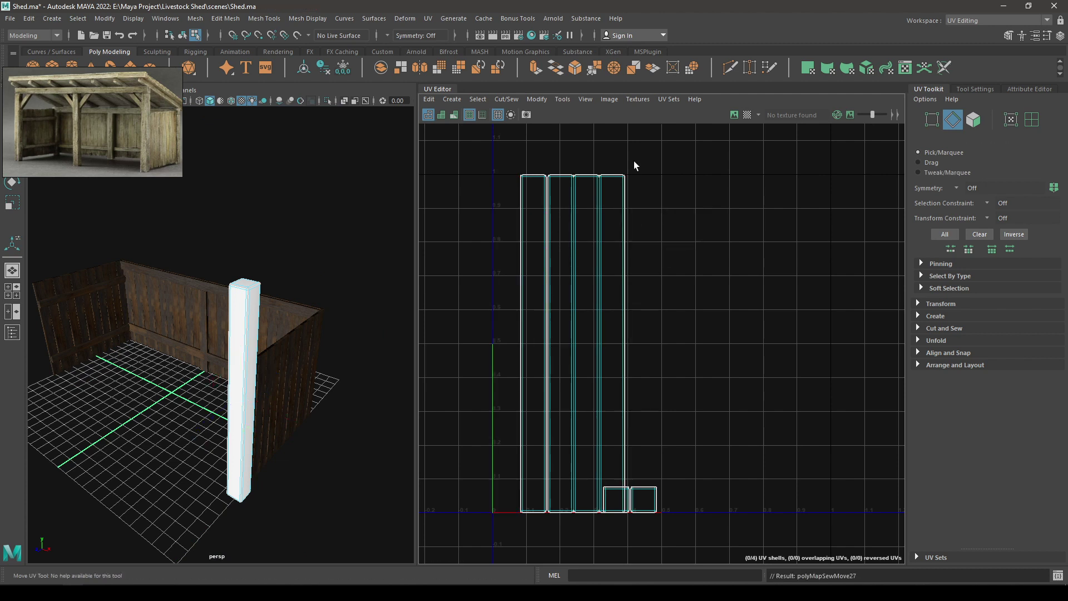
{"action": "left_click", "coordinate": [620, 218]}
{"action": "right_click_drag", "start_coordinate": [660, 231], "coordinate": [665, 148], "text": "shift"}
- Sew the split bevel corner edges between the joined sides at both ends of the UV strip
{"action": "scroll", "coordinate": [665, 148], "scroll_direction": "up", "scroll_amount": 8}
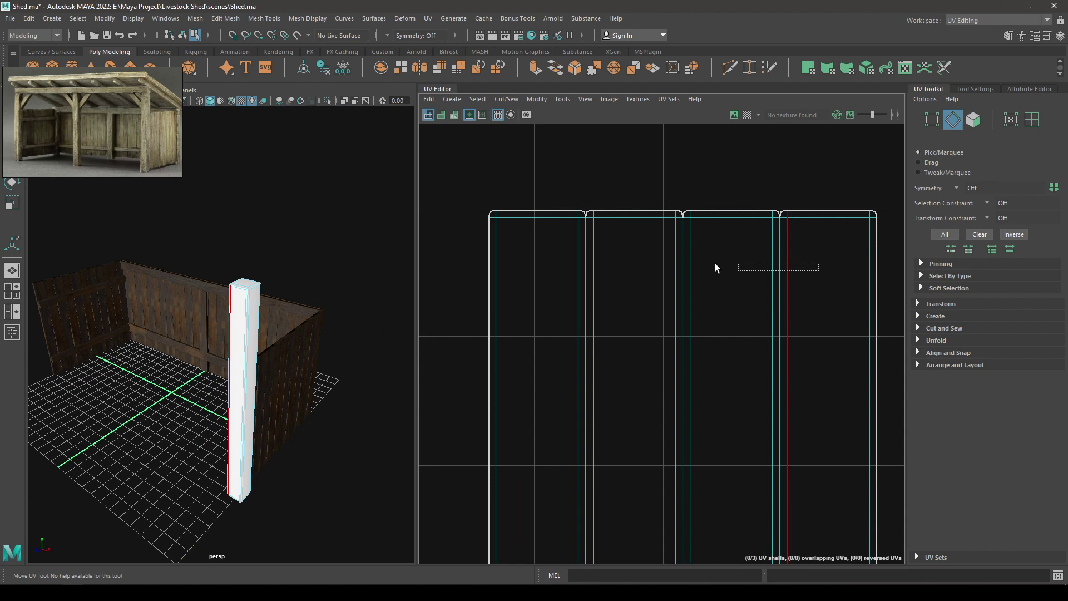
{"action": "left_click_drag", "start_coordinate": [518, 229], "coordinate": [518, 213]}
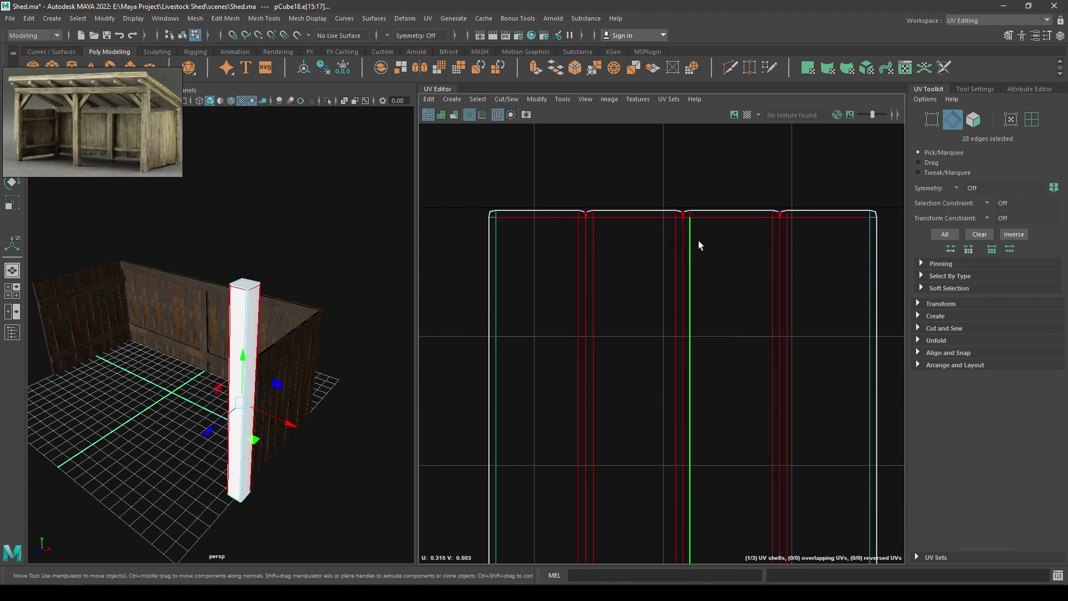
{"action": "key", "text": "g"}
{"action": "scroll", "coordinate": [694, 386], "scroll_direction": "down", "scroll_amount": 3}
{"action": "middle_click_drag", "start_coordinate": [683, 390], "coordinate": [609, 50], "text": "alt"}
{"action": "middle_click_drag", "start_coordinate": [668, 445], "coordinate": [649, 98], "text": "alt"}
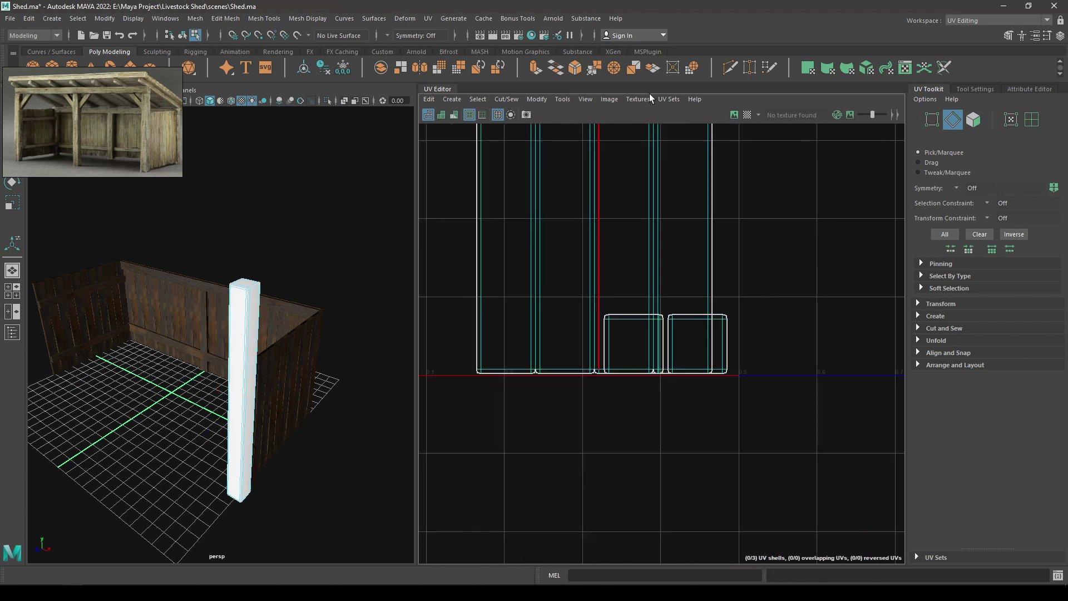
{"action": "scroll", "coordinate": [694, 494], "scroll_direction": "up", "scroll_amount": 5}
{"action": "middle_click_drag", "start_coordinate": [522, 242], "coordinate": [616, 214], "text": "alt"}
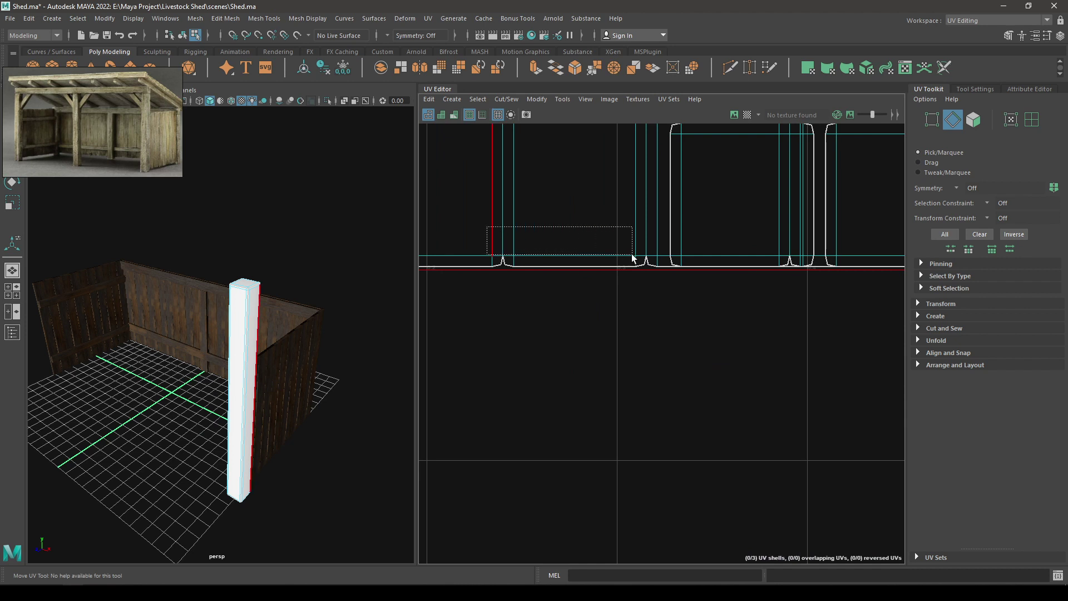
{"action": "left_click_drag", "start_coordinate": [652, 258], "coordinate": [652, 260]}
{"action": "key", "text": "g"}
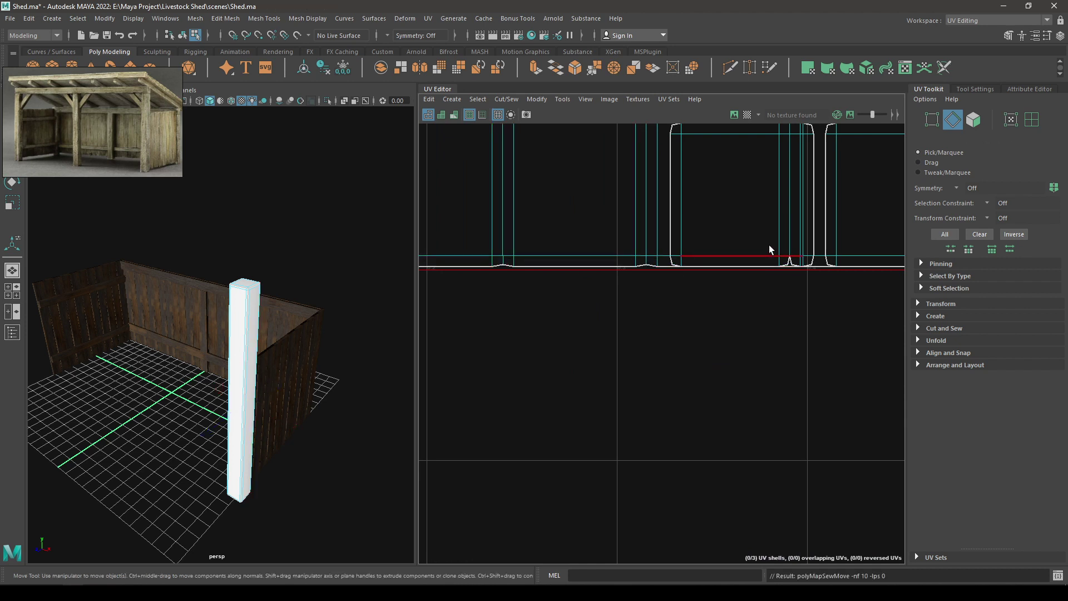
- Move and sew the two square end-cap shells onto the upper and lower ends of the outermost side
{"action": "scroll", "coordinate": [790, 281], "scroll_direction": "down", "scroll_amount": 3}
{"action": "middle_click_drag", "start_coordinate": [787, 301], "coordinate": [638, 295], "text": "alt"}
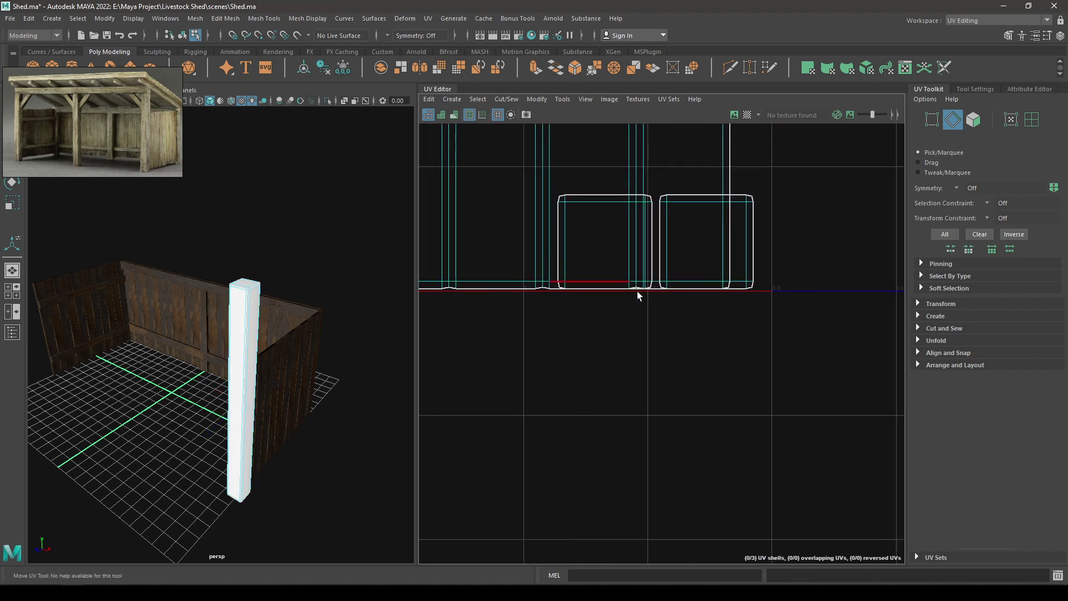
{"action": "left_click", "coordinate": [686, 290]}
{"action": "right_click_drag", "start_coordinate": [713, 345], "coordinate": [654, 398], "text": "alt"}
{"action": "scroll", "coordinate": [653, 328], "scroll_direction": "down", "scroll_amount": 2}
{"action": "middle_click_drag", "start_coordinate": [659, 141], "coordinate": [663, 191], "text": "alt"}
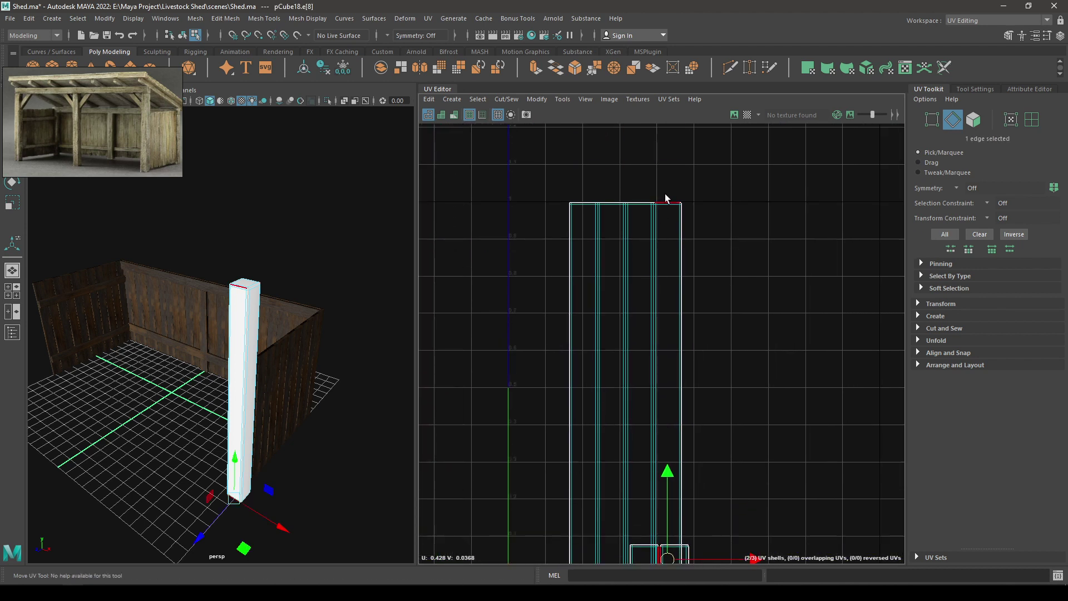
{"action": "left_click", "coordinate": [666, 198], "text": "shift"}
{"action": "right_click_drag", "start_coordinate": [710, 222], "coordinate": [712, 173], "text": "shift"}
- Sew the bevel corner gaps where the upper end cap meets the side strip
{"action": "right_click_drag", "start_coordinate": [678, 194], "coordinate": [691, 489], "text": "alt"}
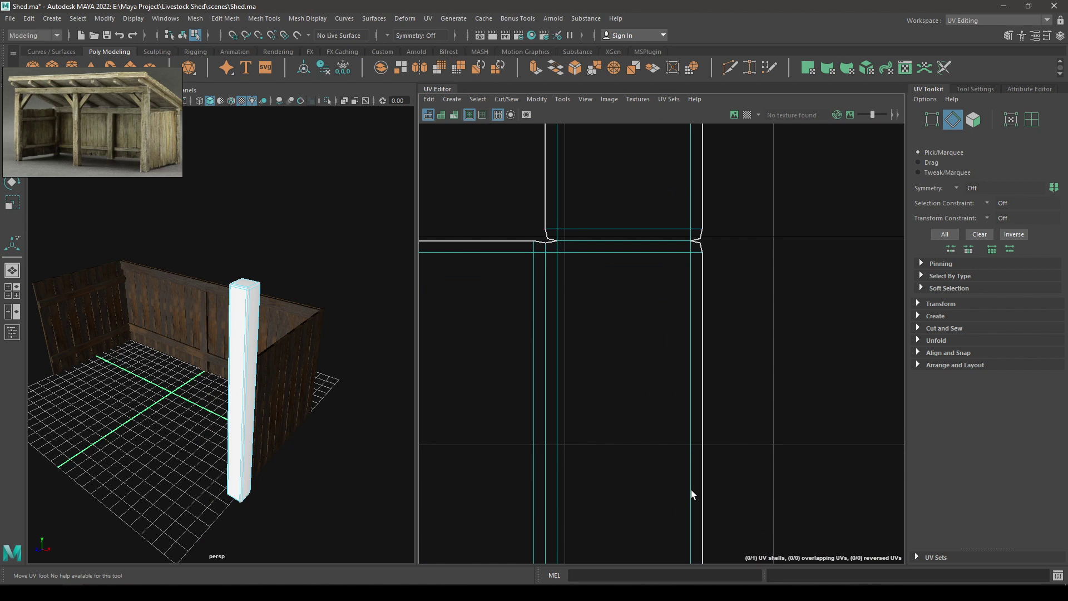
{"action": "middle_click_drag", "start_coordinate": [692, 490], "coordinate": [719, 477], "text": "alt"}
{"action": "left_click_drag", "start_coordinate": [578, 251], "coordinate": [579, 251]}
{"action": "left_click_drag", "start_coordinate": [706, 204], "coordinate": [723, 255], "text": "shift"}
{"action": "key", "text": "g"}
- Sew the bevel corner gaps where the lower end cap meets the side strip
{"action": "right_click_drag", "start_coordinate": [622, 338], "coordinate": [534, 212], "text": "alt"}
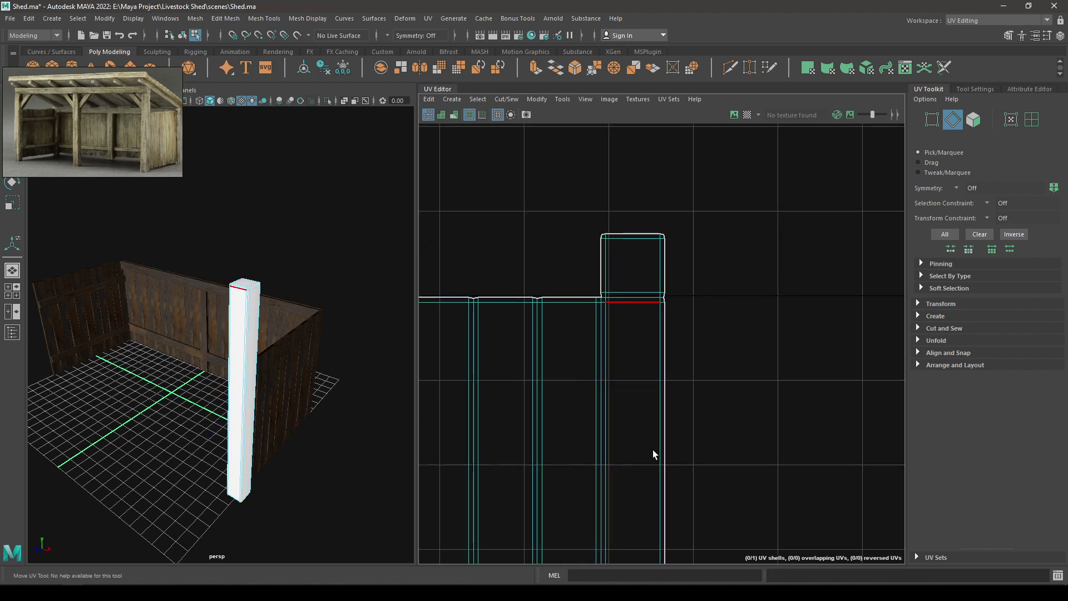
{"action": "middle_click_drag", "start_coordinate": [653, 453], "coordinate": [640, 292], "text": "alt"}
{"action": "right_click_drag", "start_coordinate": [640, 378], "coordinate": [665, 452], "text": "alt"}
{"action": "middle_click_drag", "start_coordinate": [665, 452], "coordinate": [663, 26], "text": "alt"}
{"action": "middle_click_drag", "start_coordinate": [556, 182], "coordinate": [605, 459], "text": "alt"}
{"action": "right_click_drag", "start_coordinate": [605, 460], "coordinate": [684, 496], "text": "alt"}
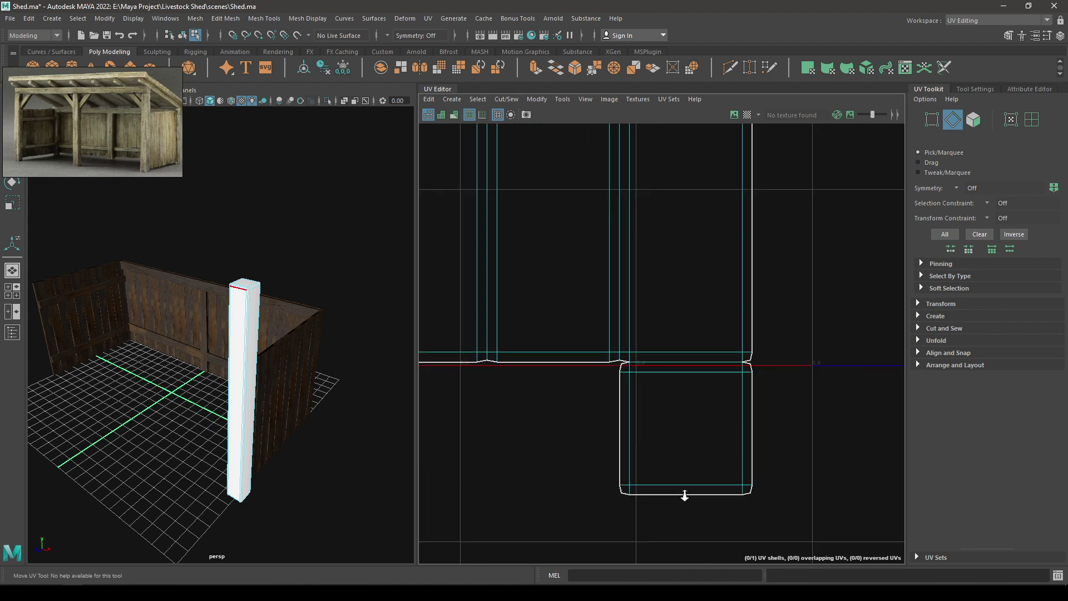
{"action": "right_click_drag", "start_coordinate": [624, 343], "coordinate": [648, 375], "text": "alt"}
{"action": "left_click_drag", "start_coordinate": [627, 396], "coordinate": [628, 398]}
{"action": "left_click_drag", "start_coordinate": [768, 329], "coordinate": [820, 408], "text": "shift"}
{"action": "key", "text": "shift+s"}
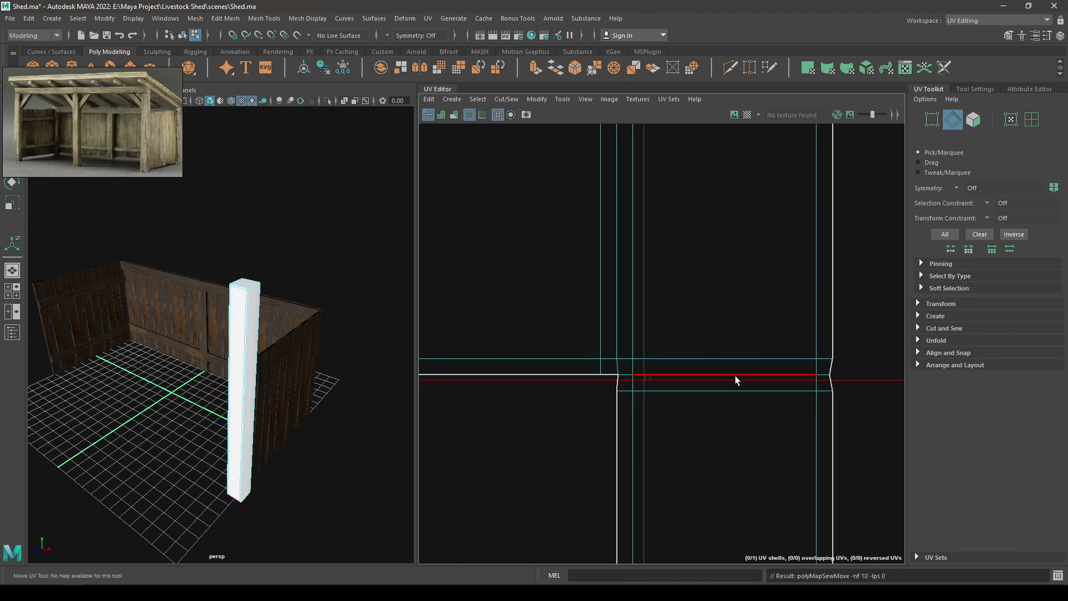
- Lay out the post's joined UV shell within the 0 to 1 tile and return to object selection mode
{"action": "key", "text": "f"}
{"action": "scroll", "coordinate": [665, 411], "scroll_direction": "down", "scroll_amount": 1}
{"action": "right_click_drag", "start_coordinate": [666, 261], "coordinate": [645, 249]}
{"action": "left_click", "coordinate": [656, 284]}
{"action": "right_click_drag", "start_coordinate": [702, 227], "coordinate": [523, 270], "text": "shift"}
{"action": "right_click_drag", "start_coordinate": [649, 267], "coordinate": [606, 245]}
{"action": "right_click_drag", "start_coordinate": [289, 221], "coordinate": [367, 205]}
{"action": "key", "text": "f"}
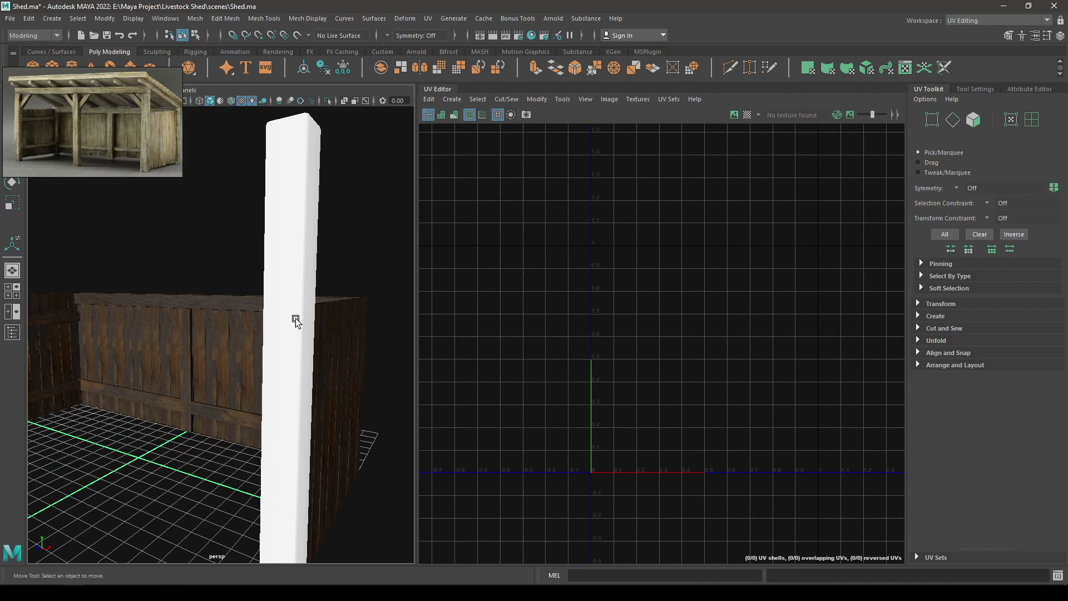
- Assign the existing Wood_2 material to the post and deselect it
{"action": "right_click_drag", "start_coordinate": [298, 283], "coordinate": [299, 587]}
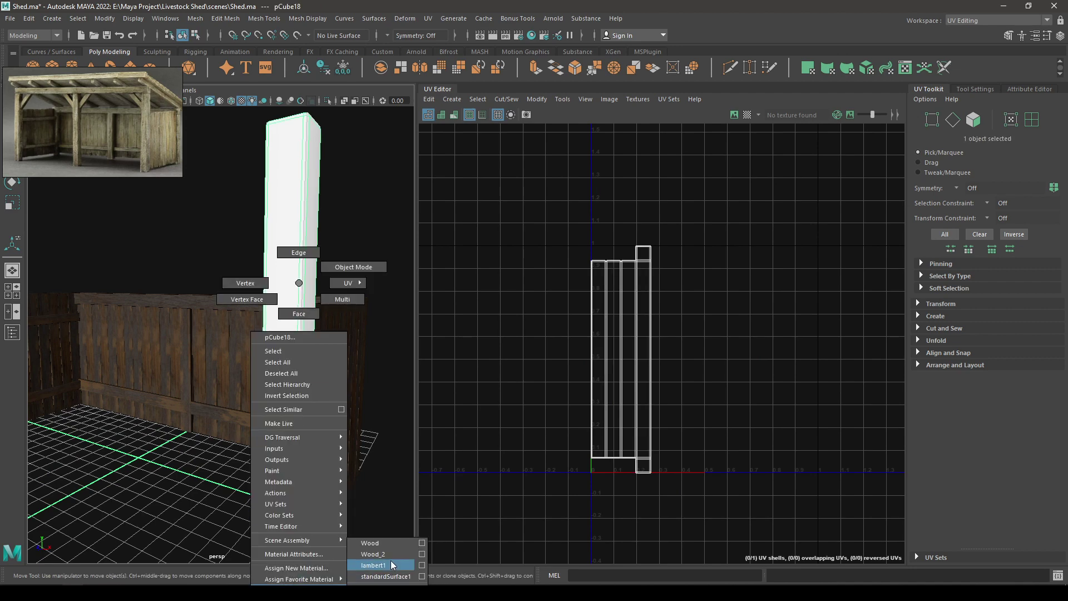
{"action": "right_click_drag", "start_coordinate": [392, 564], "coordinate": [389, 554]}
{"action": "left_click", "coordinate": [356, 420]}
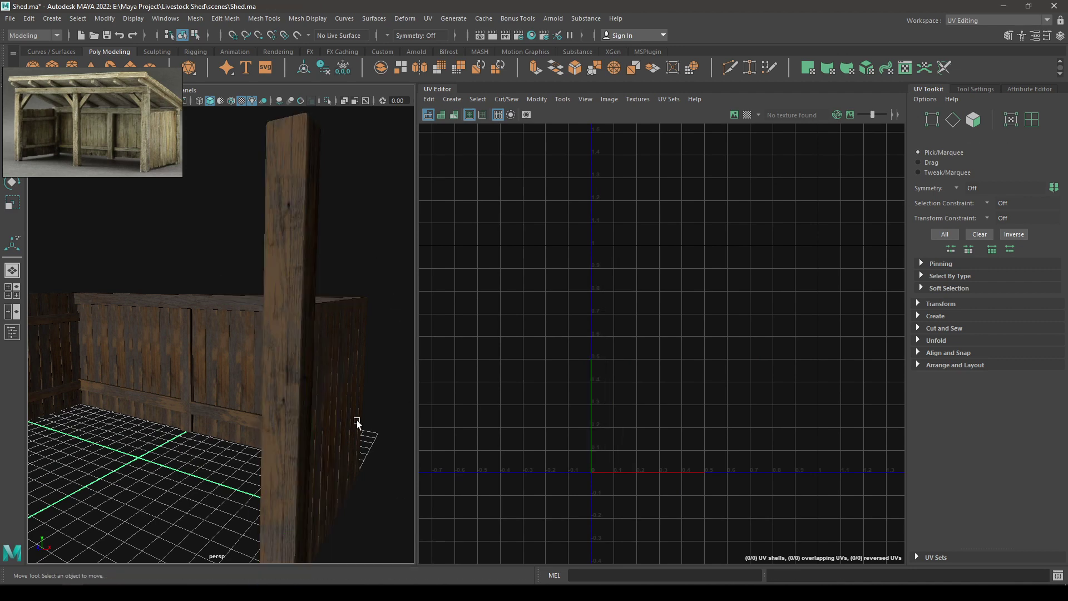
- Select the post's whole UV shell and shift it along U to a centre of about 0.36
{"action": "scroll", "coordinate": [356, 419], "scroll_direction": "down", "scroll_amount": 5}
{"action": "left_click_drag", "start_coordinate": [357, 420], "coordinate": [343, 360], "text": "alt"}
{"action": "scroll", "coordinate": [314, 460], "scroll_direction": "up", "scroll_amount": 5}
{"action": "left_click_drag", "start_coordinate": [315, 460], "coordinate": [239, 462], "text": "alt"}
{"action": "scroll", "coordinate": [245, 460], "scroll_direction": "down", "scroll_amount": 4}
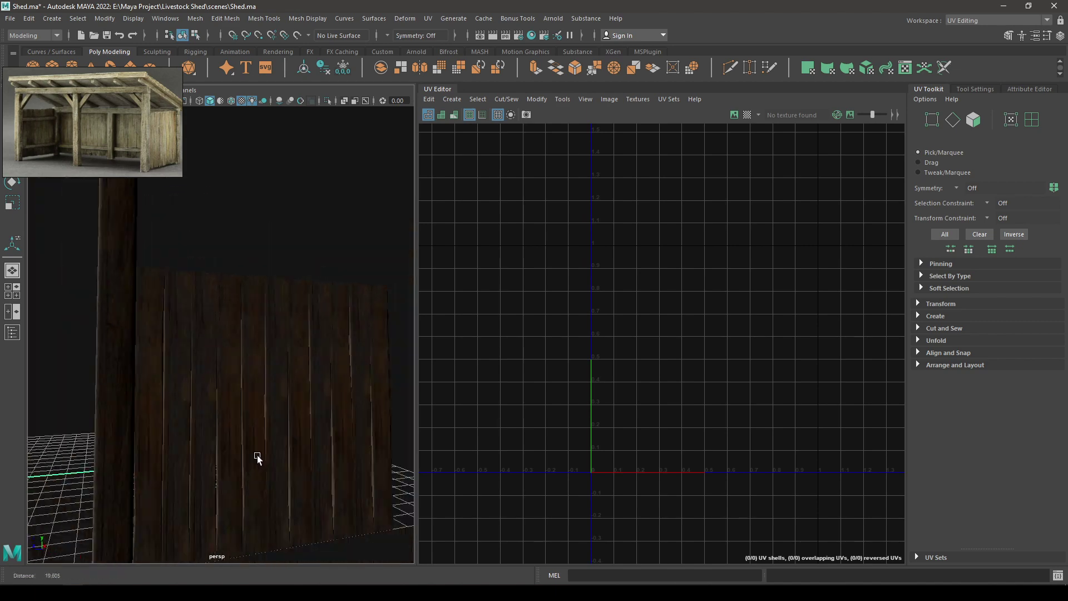
{"action": "scroll", "coordinate": [251, 449], "scroll_direction": "down", "scroll_amount": 5}
{"action": "left_click", "coordinate": [145, 376]}
{"action": "left_click_drag", "start_coordinate": [145, 376], "coordinate": [322, 413], "text": "alt"}
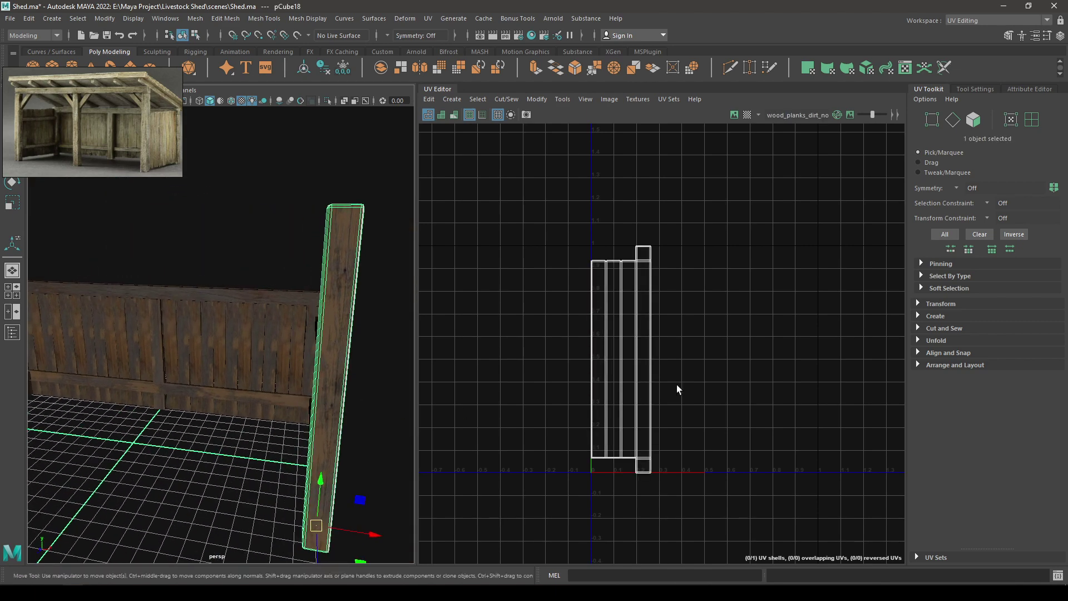
{"action": "right_click_drag", "start_coordinate": [643, 359], "coordinate": [617, 345]}
{"action": "key", "text": "w"}
{"action": "left_click_drag", "start_coordinate": [706, 359], "coordinate": [762, 359]}
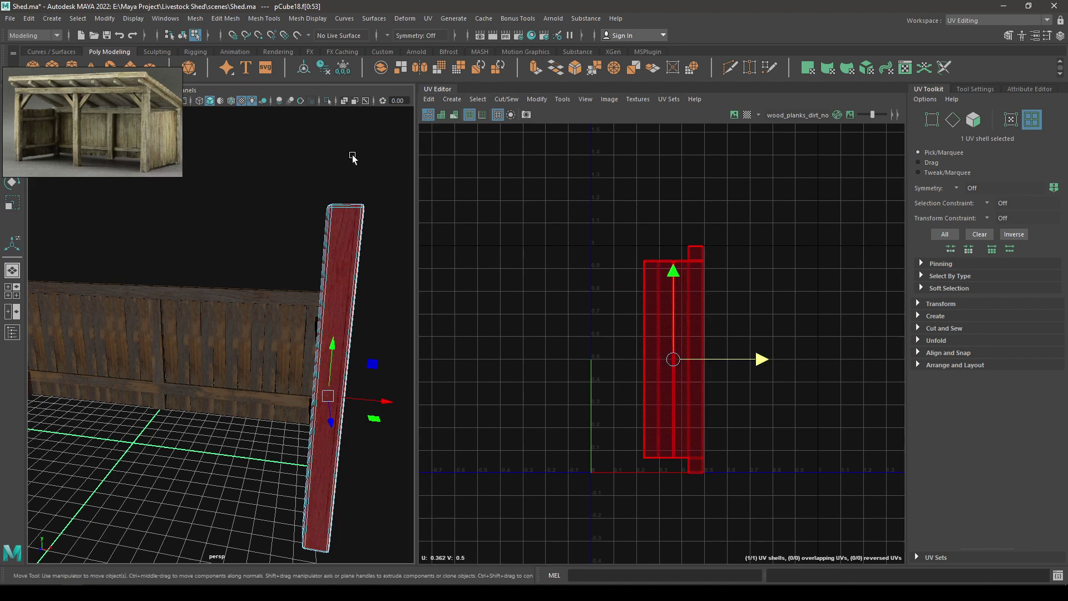
{"action": "left_click", "coordinate": [352, 157]}
- Switch to My Custom Workspace, return to object selection mode and select the post
{"action": "left_click_drag", "start_coordinate": [372, 286], "coordinate": [474, 281], "text": "alt"}
{"action": "left_click", "coordinate": [963, 23]}
{"action": "left_click", "coordinate": [969, 34]}
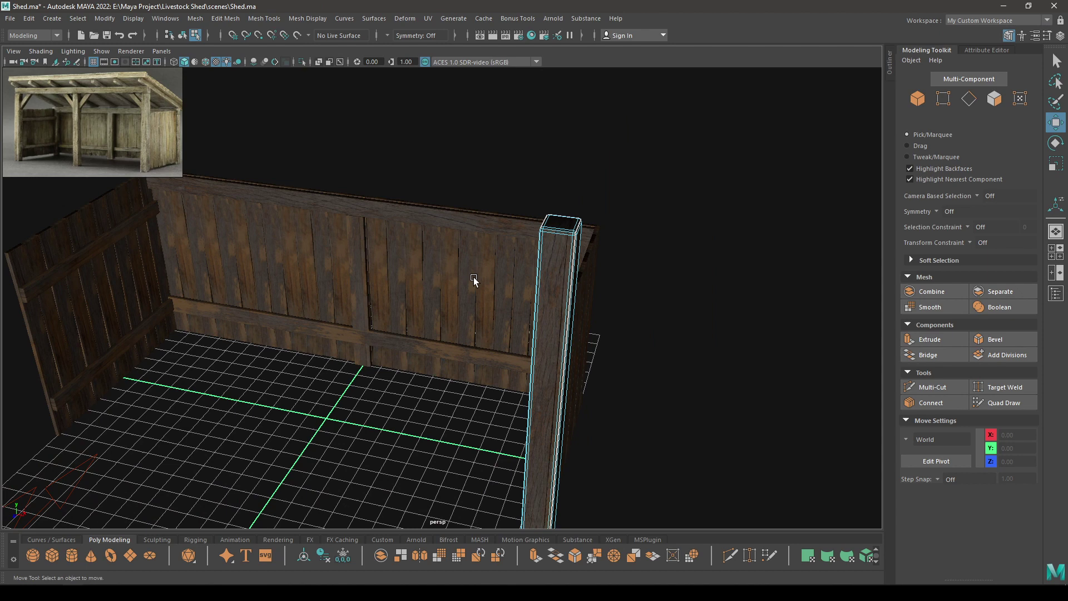
{"action": "right_click_drag", "start_coordinate": [509, 231], "coordinate": [601, 179]}
{"action": "left_click", "coordinate": [544, 269]}
- Duplicate the post and, in the top view, place the copy at X -11.94 against the opposite side wall's front end
{"action": "left_click_drag", "start_coordinate": [563, 356], "coordinate": [522, 306], "text": "alt"}
{"action": "key", "text": "space"}
{"action": "middle_click_drag", "start_coordinate": [521, 399], "coordinate": [544, 396], "text": "alt"}
{"action": "right_click_drag", "start_coordinate": [553, 386], "coordinate": [576, 416], "text": "alt"}
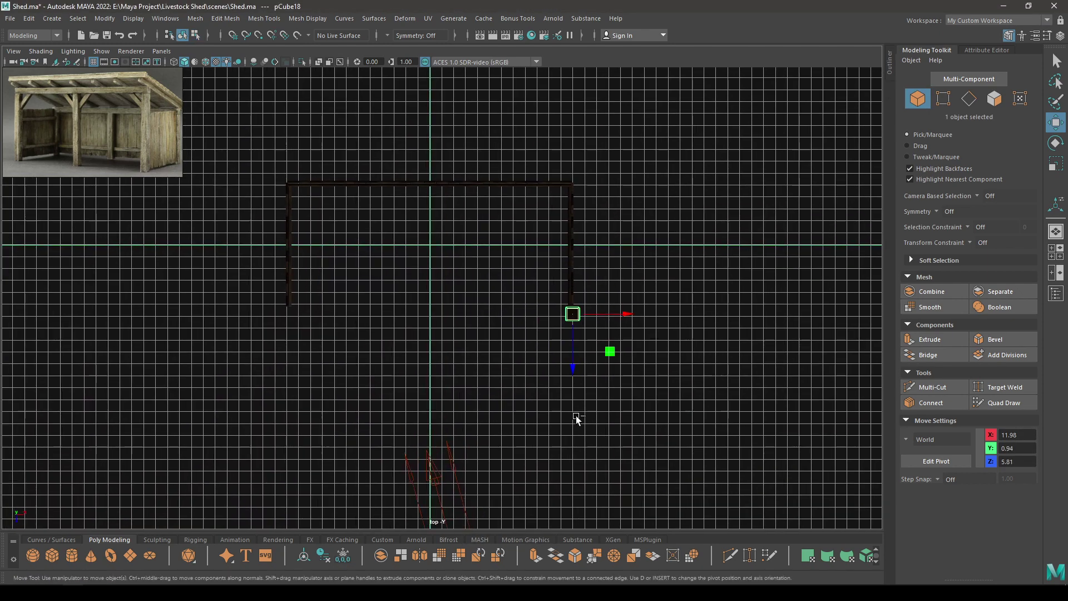
{"action": "left_click_drag", "start_coordinate": [626, 312], "coordinate": [345, 312]}
{"action": "key", "text": "f"}
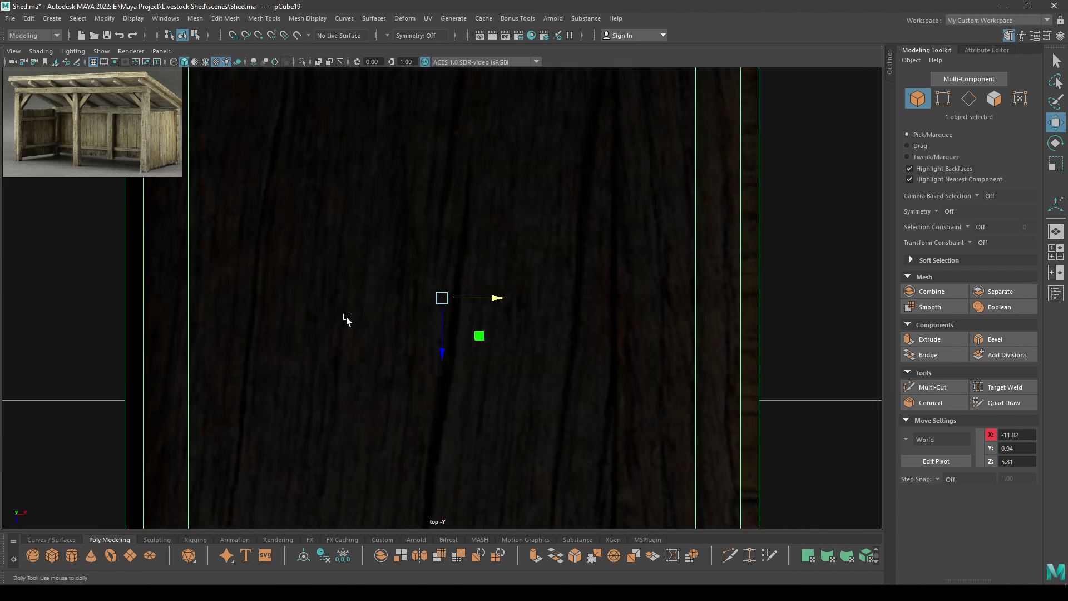
{"action": "scroll", "coordinate": [359, 269], "scroll_direction": "down", "scroll_amount": 3}
{"action": "left_click_drag", "start_coordinate": [500, 321], "coordinate": [423, 324]}
{"action": "key", "text": "space"}
{"action": "middle_click_drag", "start_coordinate": [423, 324], "coordinate": [486, 341], "text": "alt"}
{"action": "left_click_drag", "start_coordinate": [485, 342], "coordinate": [478, 319], "text": "alt"}
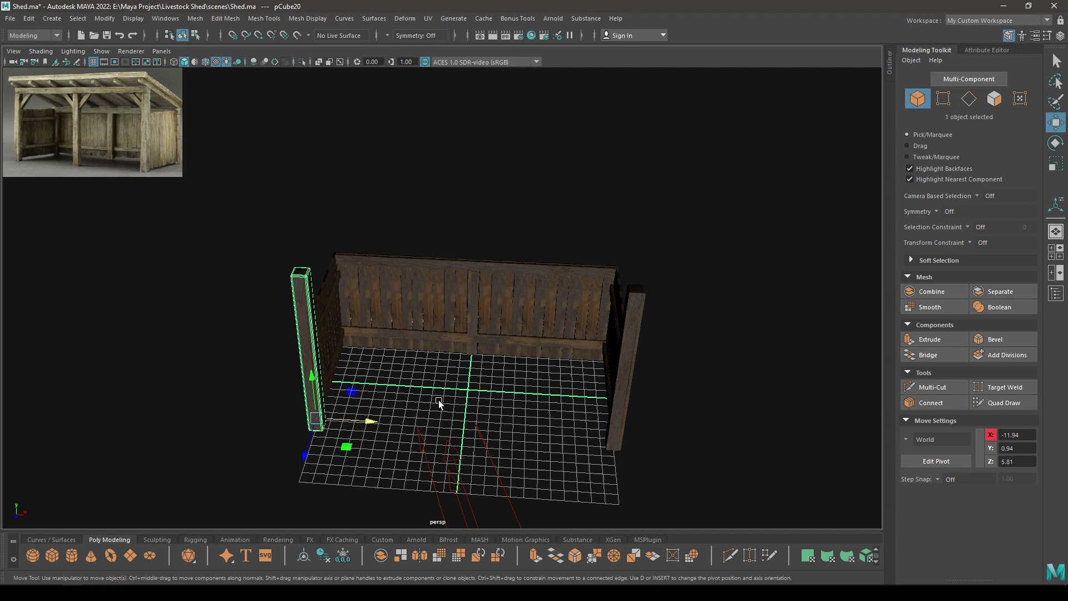
- Duplicate the post again and, in the top view, grid-snap the copy to the shed's centre line at X 0
{"action": "key", "text": "space"}
{"action": "left_click_drag", "start_coordinate": [438, 400], "coordinate": [347, 402]}
{"action": "right_click_drag", "start_coordinate": [443, 380], "coordinate": [390, 245], "text": "alt"}
{"action": "middle_click_drag", "start_coordinate": [494, 339], "coordinate": [314, 425], "text": "alt"}
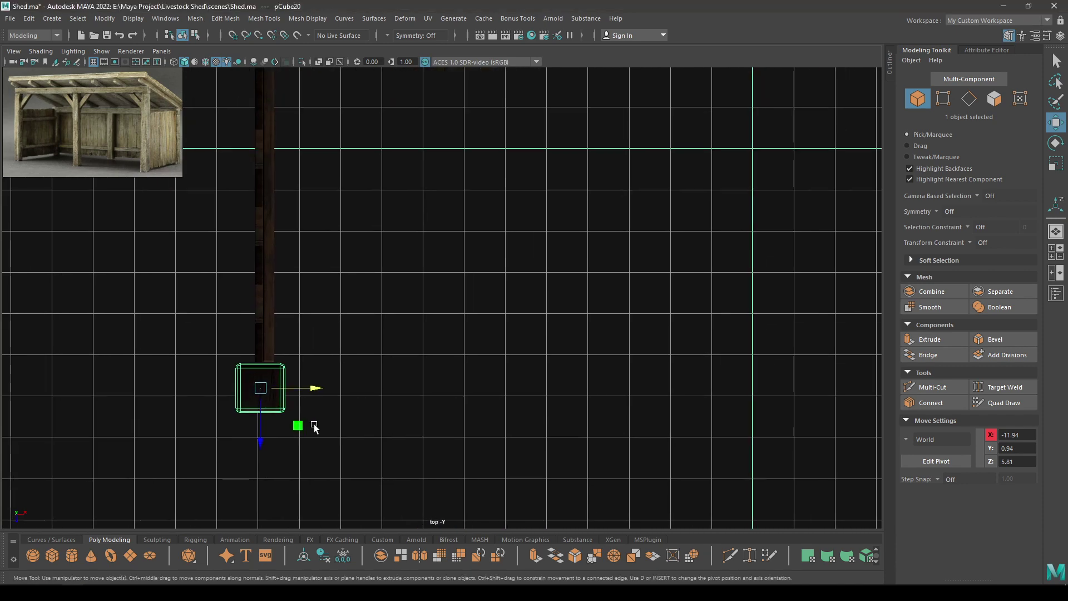
{"action": "left_click_drag", "start_coordinate": [312, 388], "coordinate": [799, 406]}
{"action": "middle_click_drag", "start_coordinate": [785, 393], "coordinate": [567, 424], "text": "alt"}
{"action": "right_click_drag", "start_coordinate": [568, 424], "coordinate": [609, 449], "text": "alt"}
{"action": "middle_click_drag", "start_coordinate": [609, 449], "coordinate": [564, 359], "text": "alt"}
{"action": "key", "text": "x"}
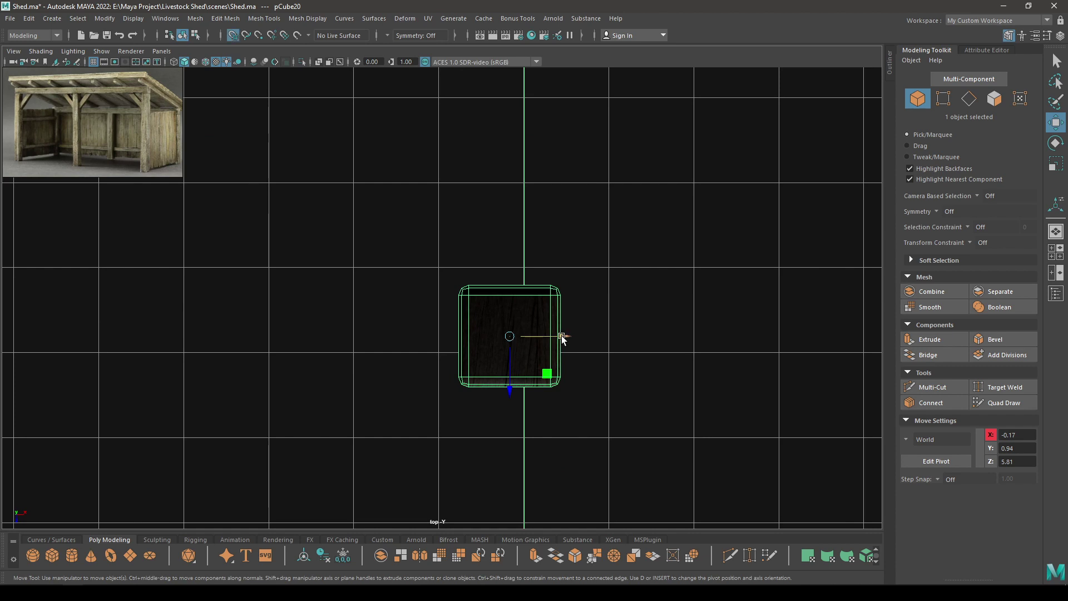
{"action": "mouse_move", "coordinate": [510, 336]}
{"action": "left_mouse_down"}
{"action": "mouse_move", "coordinate": [613, 336]}
{"action": "mouse_move", "coordinate": [523, 338]}
{"action": "left_mouse_up"}
{"action": "key", "text": "space"}
{"action": "left_click_drag", "start_coordinate": [565, 378], "coordinate": [570, 313]}
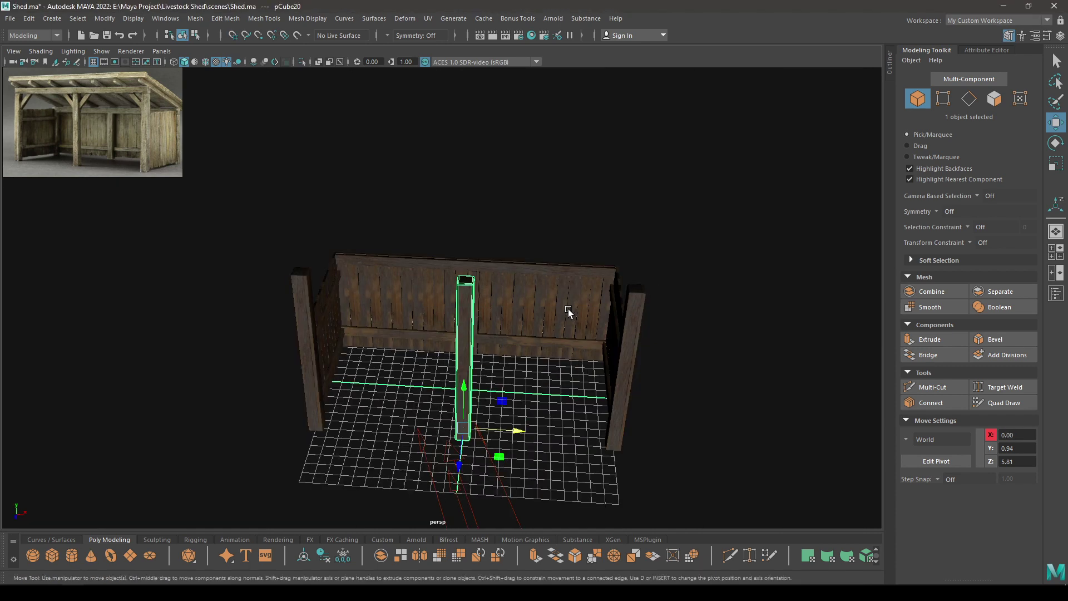
- Duplicate the centre post and rotate the copy 90 degrees in the front view to form a horizontal beam
{"action": "left_click_drag", "start_coordinate": [559, 422], "coordinate": [496, 367], "text": "alt"}
{"action": "left_click", "coordinate": [485, 473]}
{"action": "left_click", "coordinate": [490, 332]}
{"action": "key", "text": "space"}
{"action": "scroll", "coordinate": [463, 255], "scroll_direction": "down", "scroll_amount": 3}
{"action": "middle_click_drag", "start_coordinate": [483, 297], "coordinate": [616, 331], "text": "alt"}
{"action": "scroll", "coordinate": [509, 295], "scroll_direction": "down", "scroll_amount": 2}
{"action": "scroll", "coordinate": [544, 387], "scroll_direction": "up", "scroll_amount": 1}
{"action": "middle_click_drag", "start_coordinate": [561, 439], "coordinate": [573, 372], "text": "alt"}
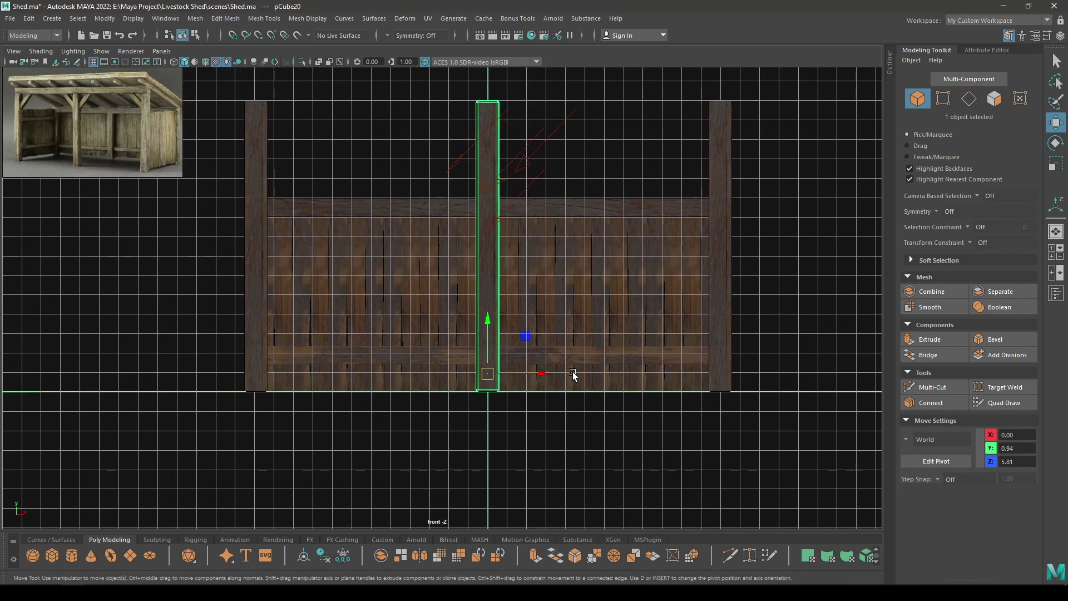
{"action": "key", "text": "e"}
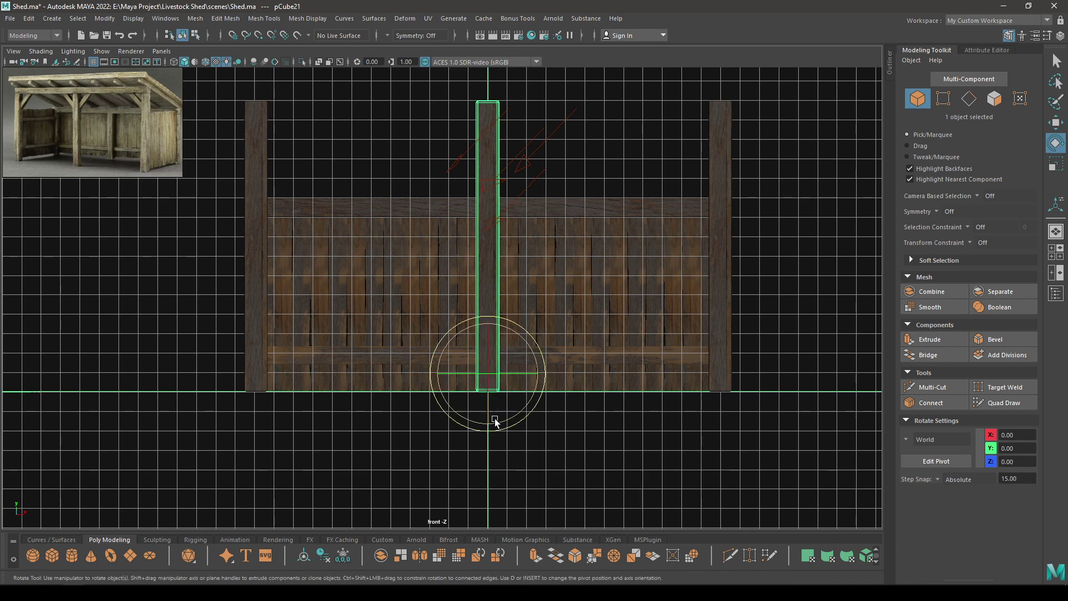
{"action": "left_click_drag", "start_coordinate": [496, 429], "coordinate": [574, 385]}
- Raise the beam onto the post tops at Y 15.60 and slide it to X 1.53, flush with the outer post's edge
{"action": "key", "text": "w"}
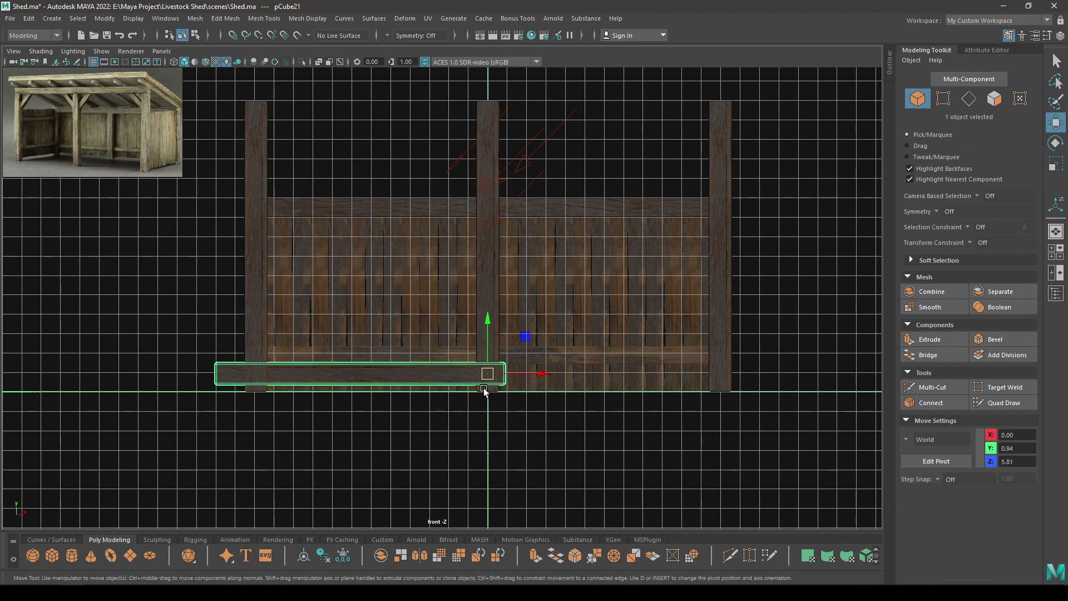
{"action": "left_click_drag", "start_coordinate": [487, 334], "coordinate": [487, 49]}
{"action": "middle_click_drag", "start_coordinate": [531, 186], "coordinate": [535, 358], "text": "alt"}
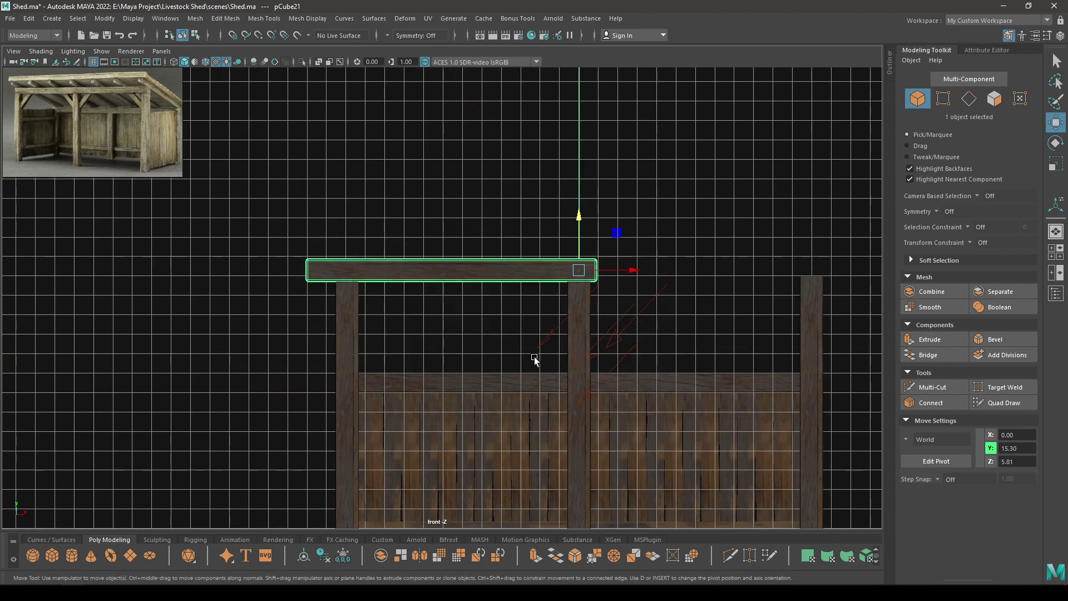
{"action": "scroll", "coordinate": [529, 322], "scroll_direction": "up", "scroll_amount": 2}
{"action": "mouse_move", "coordinate": [681, 199]}
{"action": "left_mouse_down"}
{"action": "mouse_move", "coordinate": [675, 172]}
{"action": "mouse_move", "coordinate": [675, 187]}
{"action": "left_mouse_up"}
{"action": "scroll", "coordinate": [466, 455], "scroll_direction": "up", "scroll_amount": 2}
{"action": "scroll", "coordinate": [423, 423], "scroll_direction": "up", "scroll_amount": 2}
{"action": "middle_click_drag", "start_coordinate": [303, 334], "coordinate": [461, 230], "text": "alt"}
{"action": "scroll", "coordinate": [389, 343], "scroll_direction": "up", "scroll_amount": 4}
{"action": "scroll", "coordinate": [500, 359], "scroll_direction": "up", "scroll_amount": 2}
{"action": "right_click_drag", "start_coordinate": [493, 243], "coordinate": [572, 323], "text": "alt"}
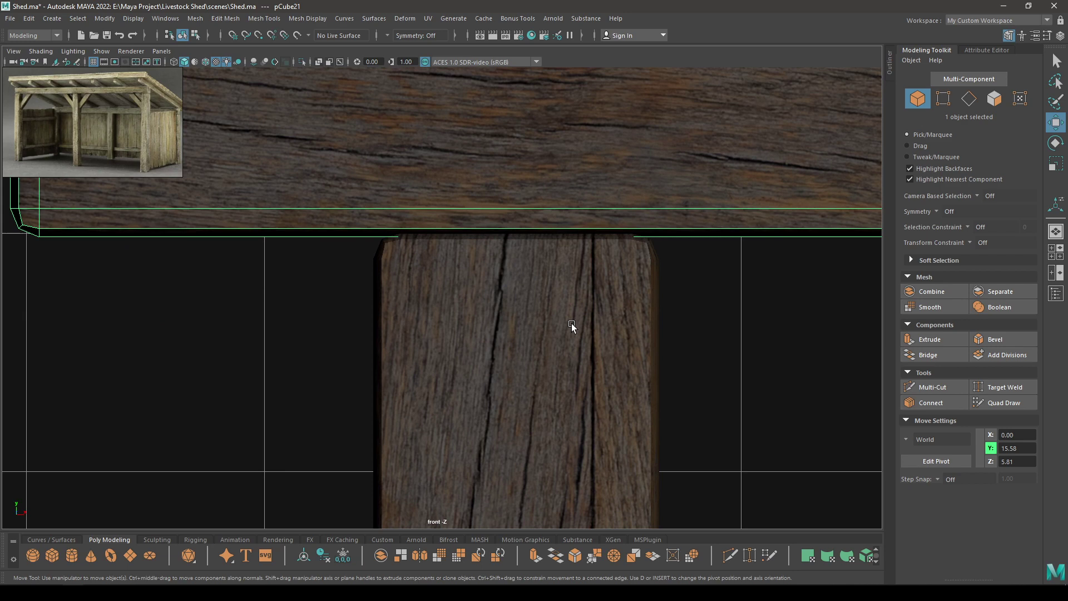
{"action": "middle_click_drag", "start_coordinate": [572, 322], "coordinate": [311, 302]}
{"action": "scroll", "coordinate": [564, 320], "scroll_direction": "down", "scroll_amount": 4}
{"action": "scroll", "coordinate": [564, 319], "scroll_direction": "down", "scroll_amount": 5}
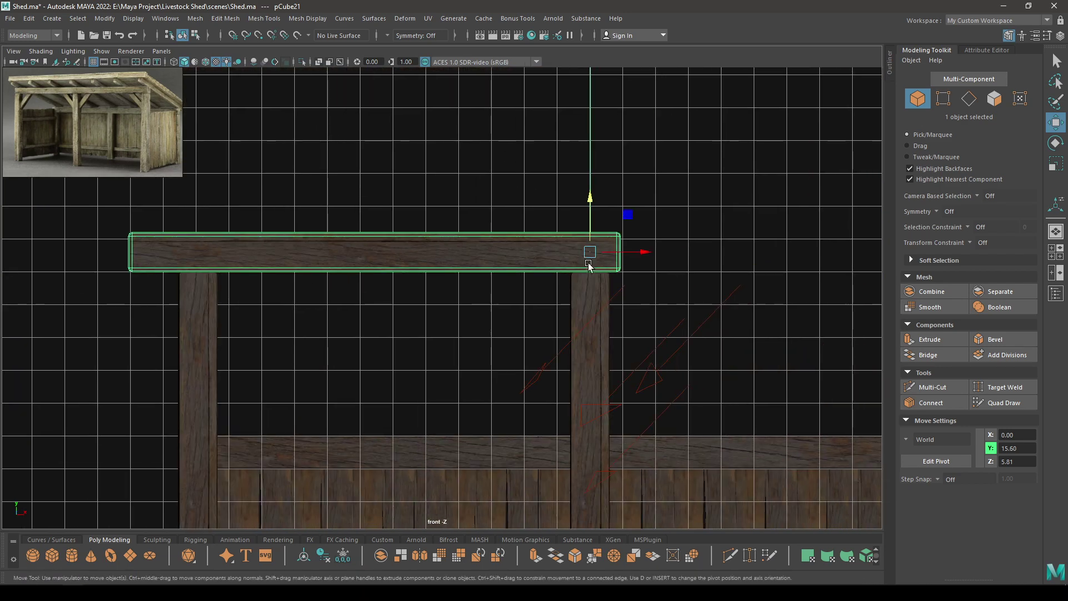
{"action": "left_click_drag", "start_coordinate": [639, 249], "coordinate": [682, 252]}
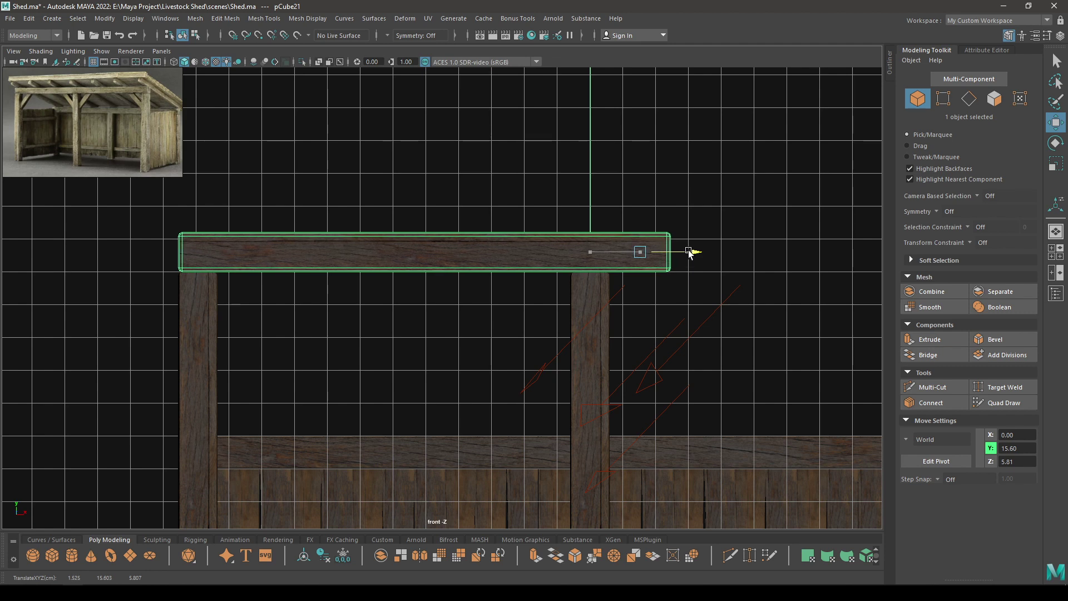
{"action": "middle_click_drag", "start_coordinate": [683, 254], "coordinate": [459, 230], "text": "alt"}
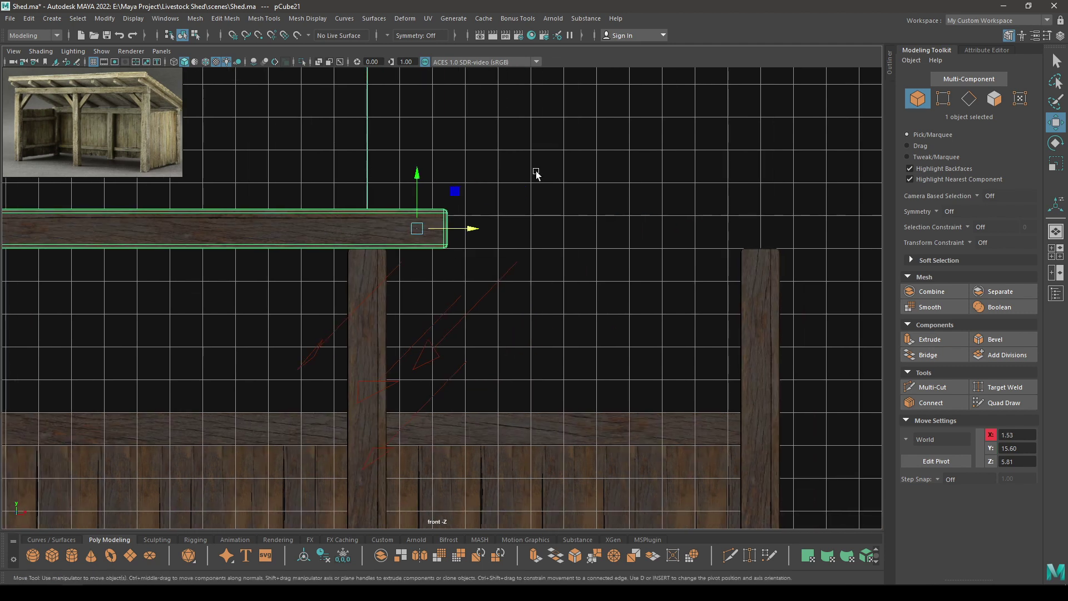
- Extend the front beam by moving its short-end vertices to X 12.54, flush with the far outer post's edge
{"action": "right_click_drag", "start_coordinate": [534, 172], "coordinate": [477, 172]}
{"action": "left_click_drag", "start_coordinate": [402, 182], "coordinate": [453, 251]}
{"action": "middle_click_drag", "start_coordinate": [512, 294], "coordinate": [447, 286], "text": "alt"}
{"action": "left_click_drag", "start_coordinate": [437, 224], "coordinate": [774, 222]}
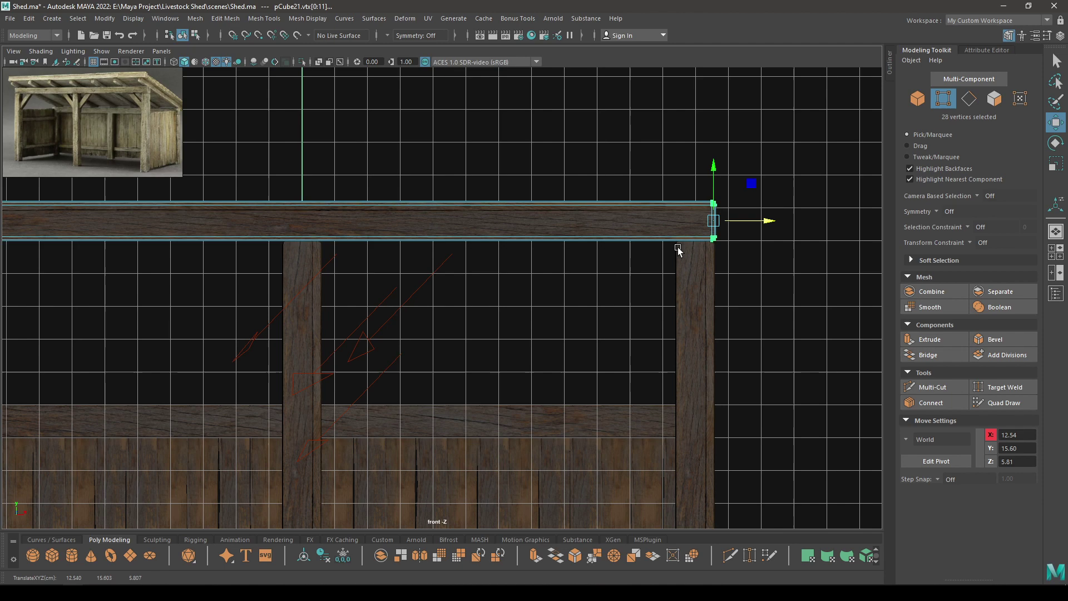
{"action": "key", "text": "space"}
{"action": "left_click_drag", "start_coordinate": [678, 248], "coordinate": [660, 197]}
{"action": "right_click_drag", "start_coordinate": [568, 169], "coordinate": [639, 135]}
{"action": "left_click", "coordinate": [639, 137]}
- Select the front beam and switch to the UV Editing workspace
{"action": "left_click_drag", "start_coordinate": [629, 234], "coordinate": [551, 259], "text": "alt"}
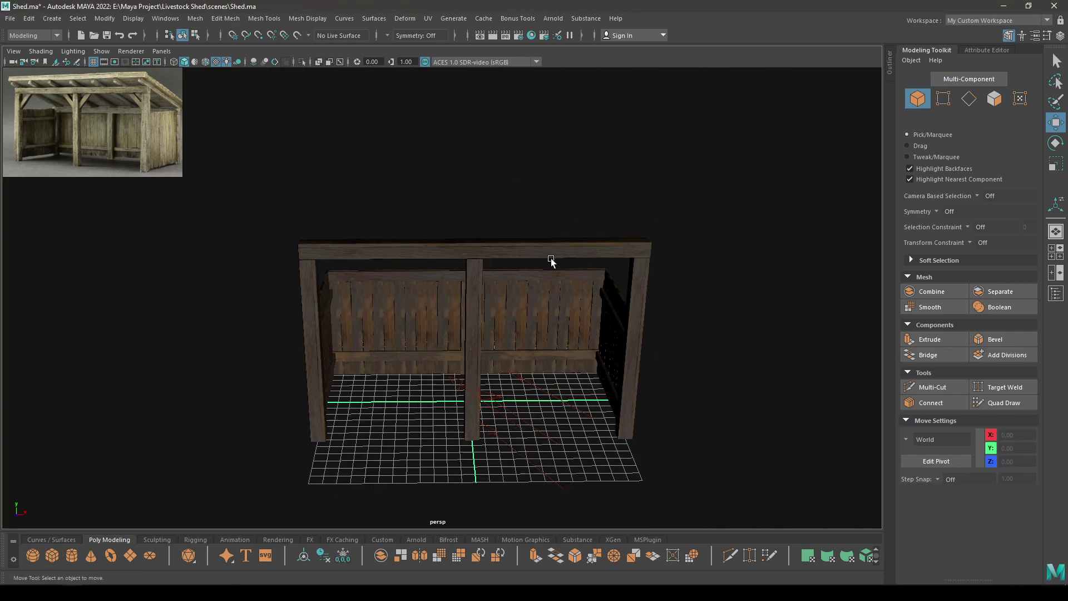
{"action": "right_click_drag", "start_coordinate": [551, 260], "coordinate": [531, 390], "text": "alt"}
{"action": "left_click_drag", "start_coordinate": [531, 390], "coordinate": [689, 204], "text": "alt"}
{"action": "right_click_drag", "start_coordinate": [693, 287], "coordinate": [645, 208], "text": "alt"}
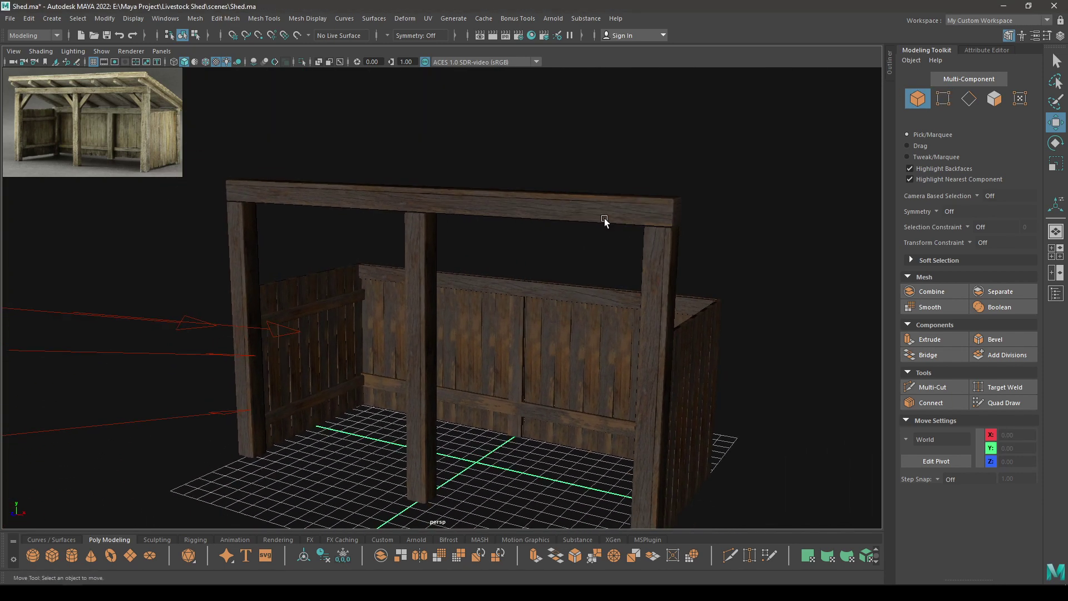
{"action": "left_click_drag", "start_coordinate": [605, 222], "coordinate": [572, 263], "text": "alt"}
{"action": "left_click", "coordinate": [565, 228]}
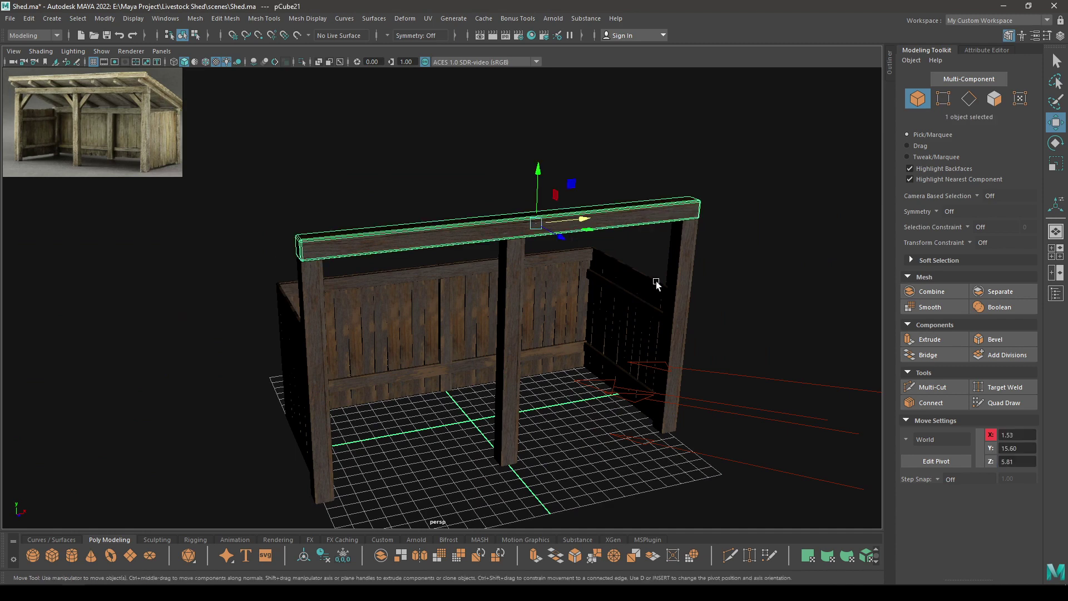
{"action": "left_click", "coordinate": [1001, 21]}
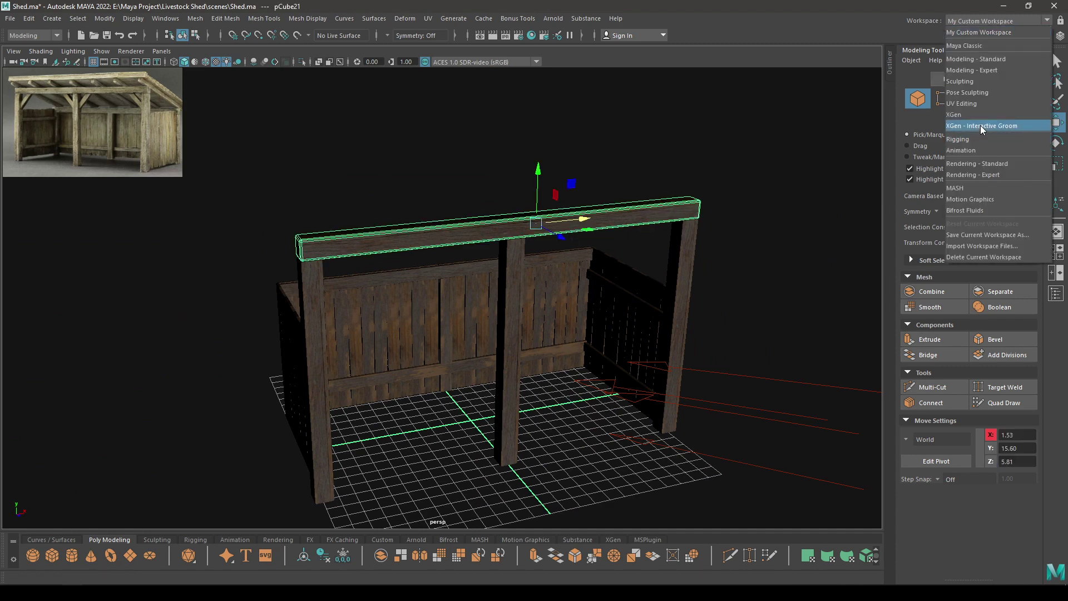
{"action": "left_click", "coordinate": [965, 104]}
- Unfold the beam's UV shell to match its extended length and lay it out again
{"action": "right_click", "coordinate": [600, 225]}
{"action": "right_click_drag", "start_coordinate": [600, 226], "coordinate": [552, 209]}
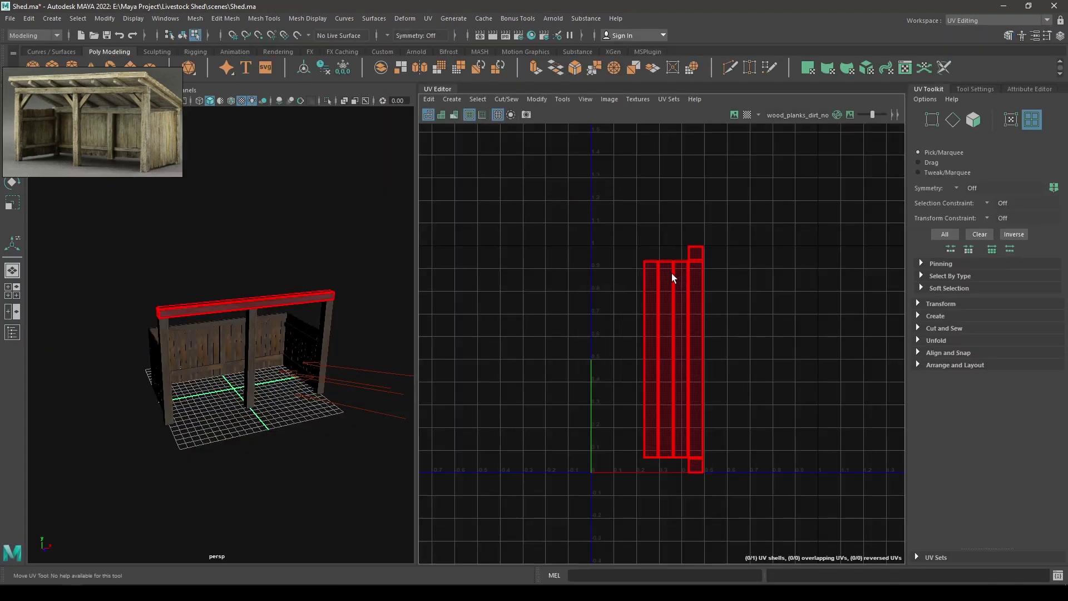
{"action": "left_click", "coordinate": [672, 273]}
{"action": "right_click_drag", "start_coordinate": [723, 206], "coordinate": [539, 206], "text": "shift"}
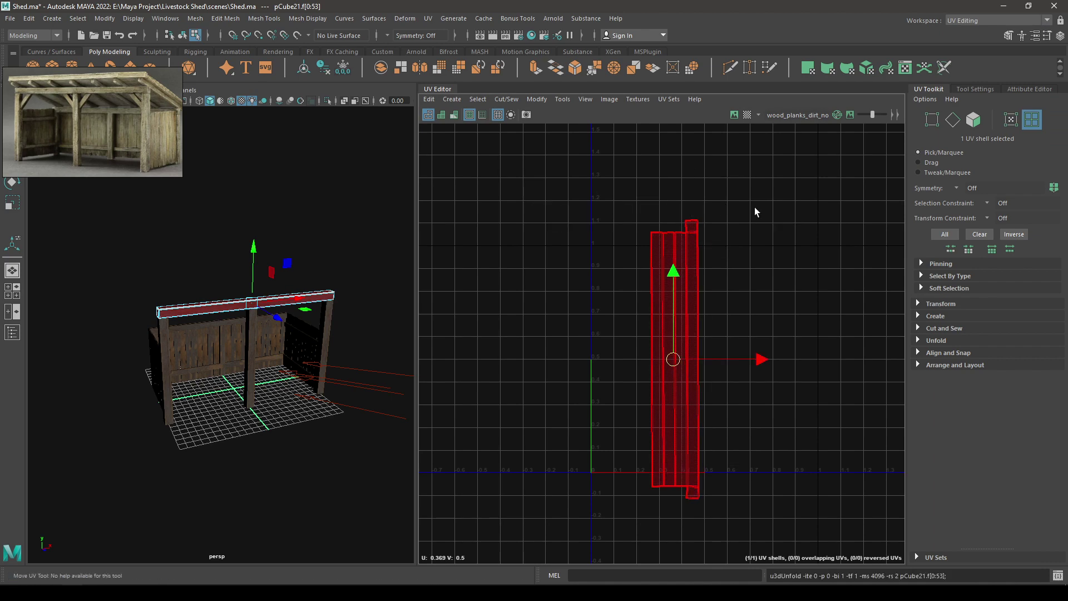
{"action": "right_click_drag", "start_coordinate": [756, 211], "coordinate": [690, 233], "text": "shift"}
- Return to object selection, restore My Custom Workspace and save the scene
{"action": "right_click_drag", "start_coordinate": [290, 244], "coordinate": [366, 212]}
{"action": "left_click_drag", "start_coordinate": [366, 212], "coordinate": [313, 300], "text": "alt"}
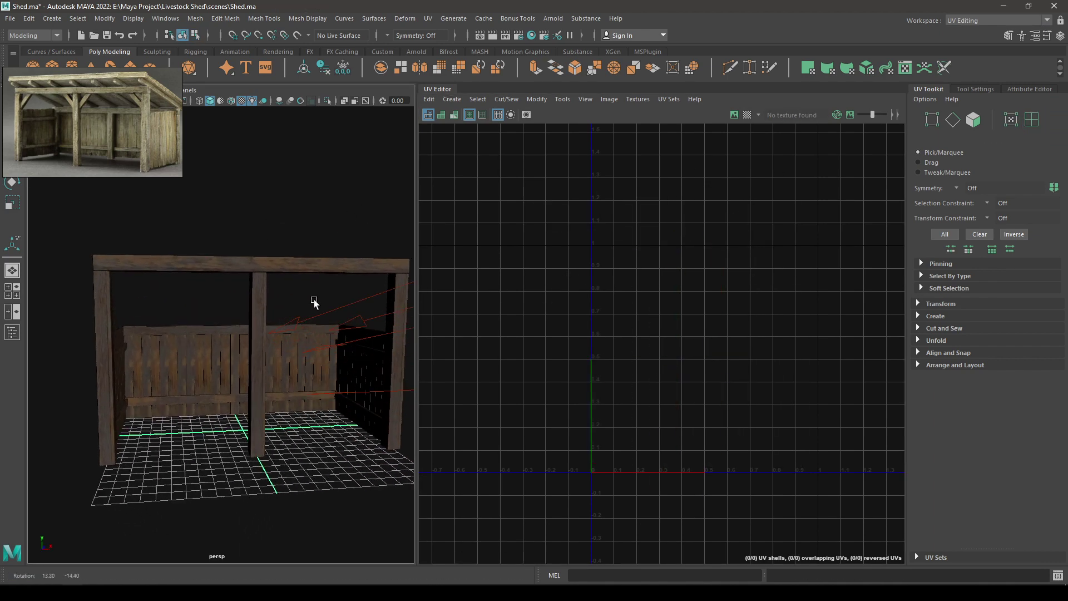
{"action": "left_click", "coordinate": [982, 22]}
{"action": "left_click", "coordinate": [987, 33]}
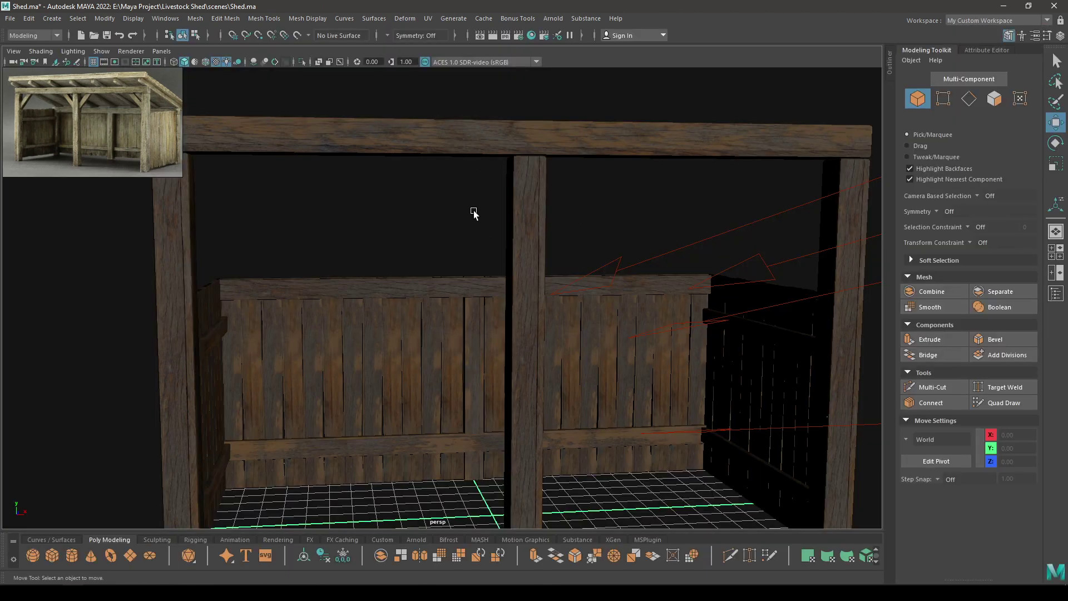
{"action": "left_click_drag", "start_coordinate": [474, 213], "coordinate": [370, 256], "text": "alt"}
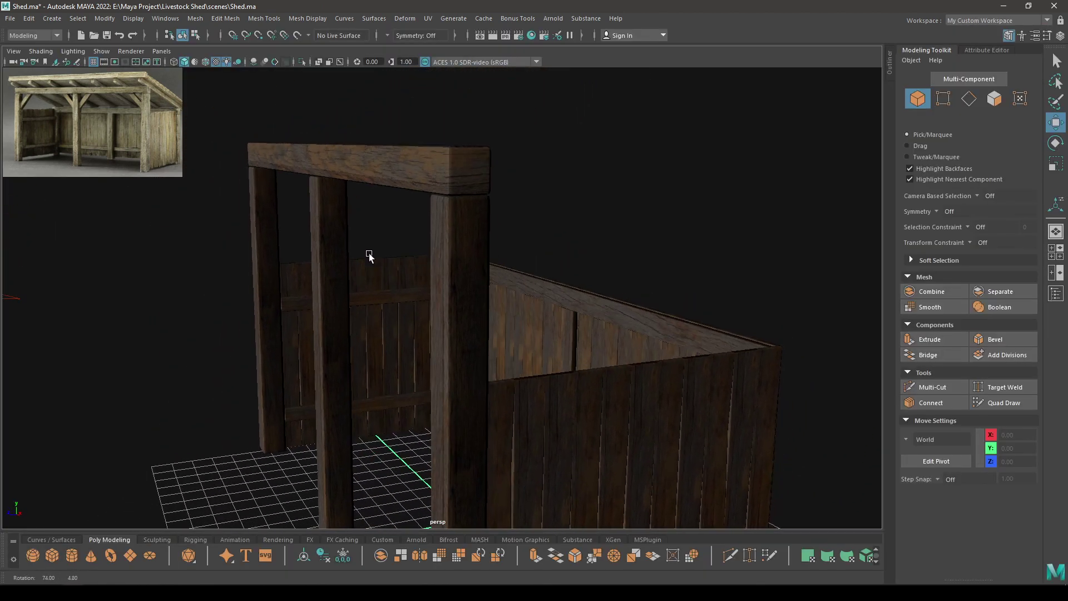
{"action": "left_click", "coordinate": [419, 181]}
{"action": "left_click", "coordinate": [637, 218]}
{"action": "left_click_drag", "start_coordinate": [642, 219], "coordinate": [584, 210], "text": "alt"}
{"action": "key", "text": "ctrl+s"}
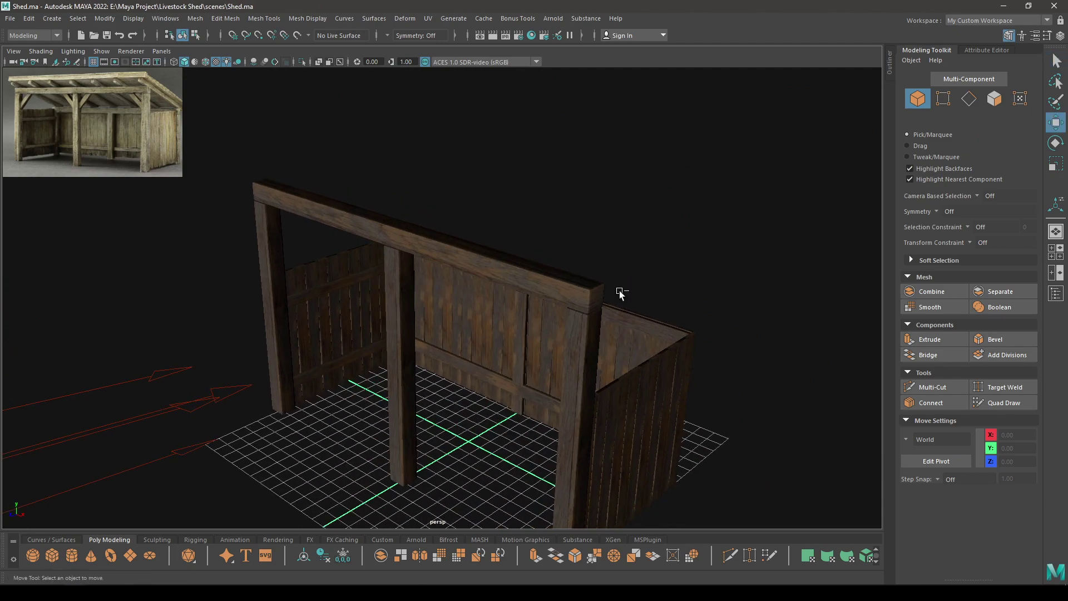
- Create a polygon cube at the origin inside the shed for the roof panel
{"action": "right_click_drag", "start_coordinate": [619, 291], "coordinate": [486, 173], "text": "alt"}
{"action": "left_click_drag", "start_coordinate": [485, 174], "coordinate": [398, 158], "text": "alt"}
{"action": "right_click_drag", "start_coordinate": [399, 157], "coordinate": [369, 301], "text": "alt"}
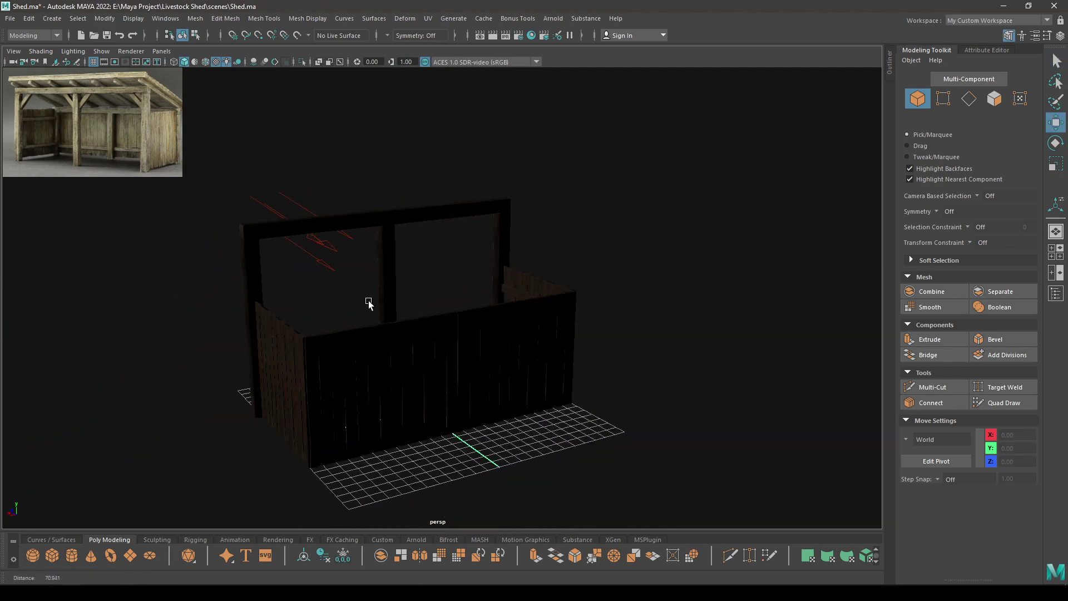
{"action": "left_click_drag", "start_coordinate": [368, 302], "coordinate": [599, 315], "text": "alt"}
{"action": "right_click", "coordinate": [610, 243], "text": "shift"}
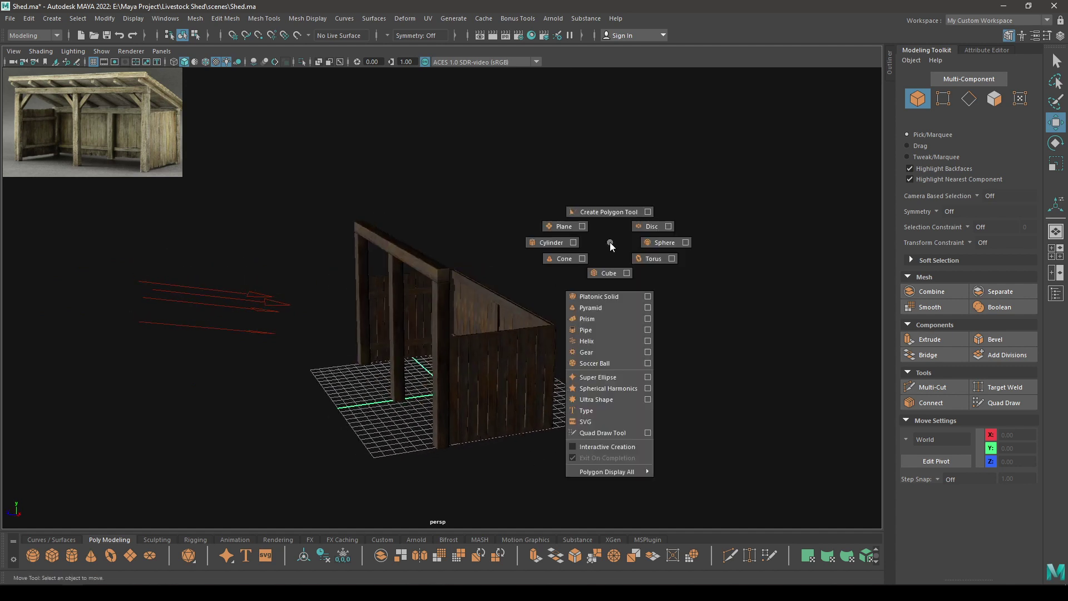
{"action": "right_click_drag", "start_coordinate": [599, 290], "coordinate": [608, 273], "text": "shift"}
{"action": "left_click_drag", "start_coordinate": [567, 309], "coordinate": [543, 316], "text": "alt"}
{"action": "key", "text": "space"}
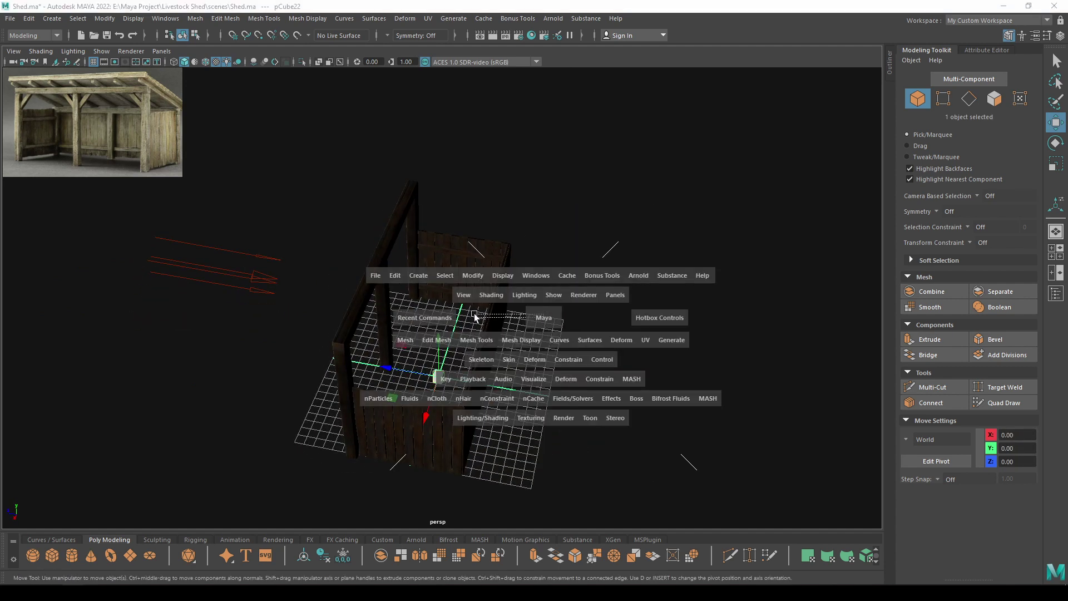
{"action": "left_click", "coordinate": [478, 315]}
{"action": "left_click", "coordinate": [572, 303]}
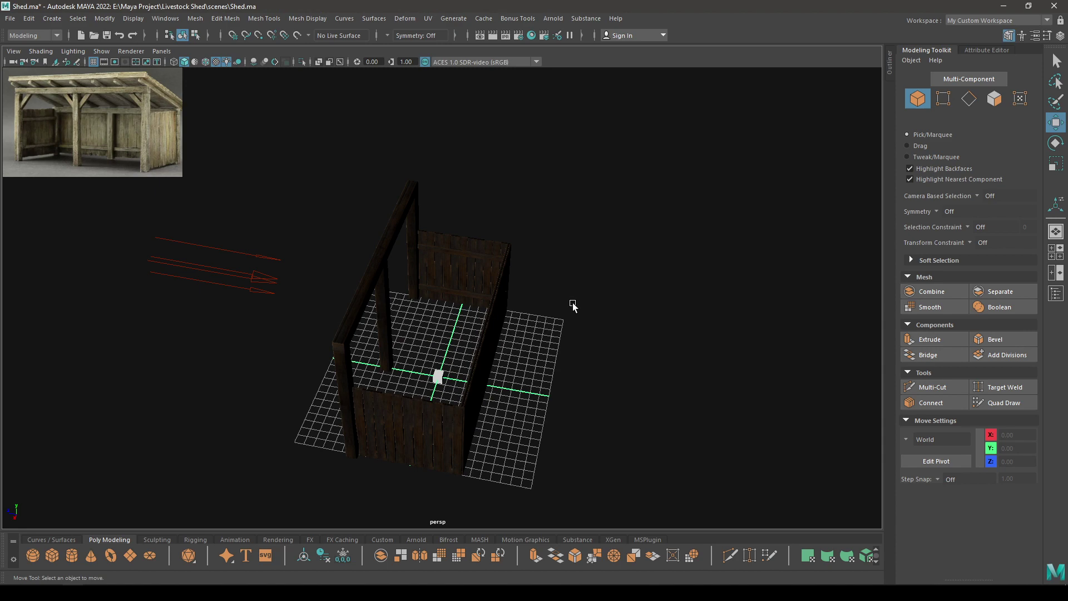
- In the top view, set the new cube's width to 24.2 so it spans between the side walls' outer faces
{"action": "key", "text": "space"}
{"action": "left_click_drag", "start_coordinate": [573, 302], "coordinate": [499, 299]}
{"action": "right_click_drag", "start_coordinate": [498, 300], "coordinate": [470, 247], "text": "alt"}
{"action": "left_click", "coordinate": [465, 187]}
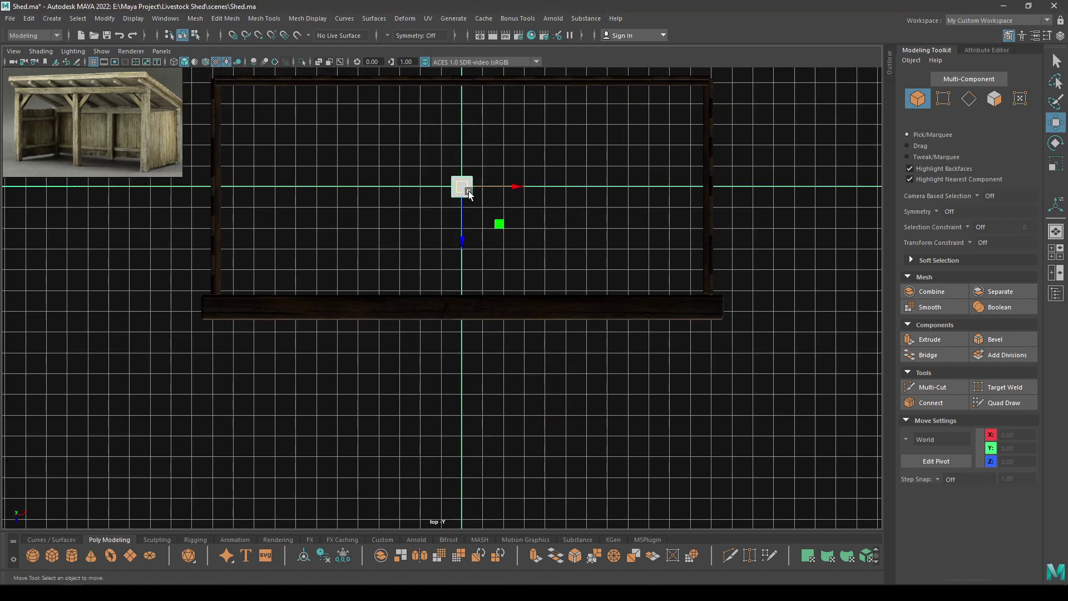
{"action": "middle_click_drag", "start_coordinate": [489, 202], "coordinate": [525, 302], "text": "alt"}
{"action": "scroll", "coordinate": [526, 301], "scroll_direction": "down", "scroll_amount": 2}
{"action": "key", "text": "t"}
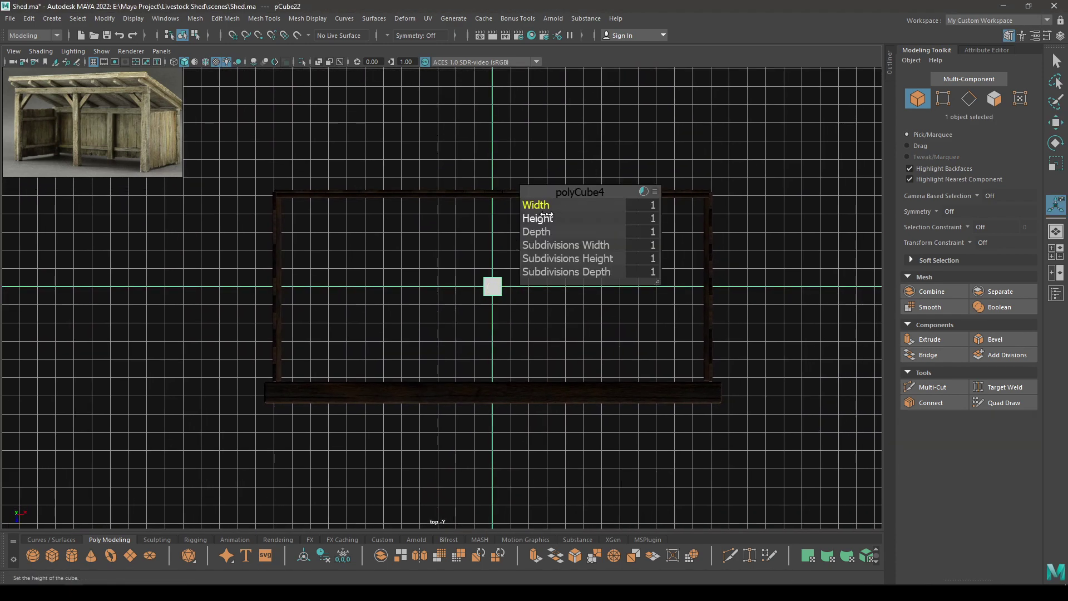
{"action": "left_click_drag", "start_coordinate": [535, 205], "coordinate": [639, 210]}
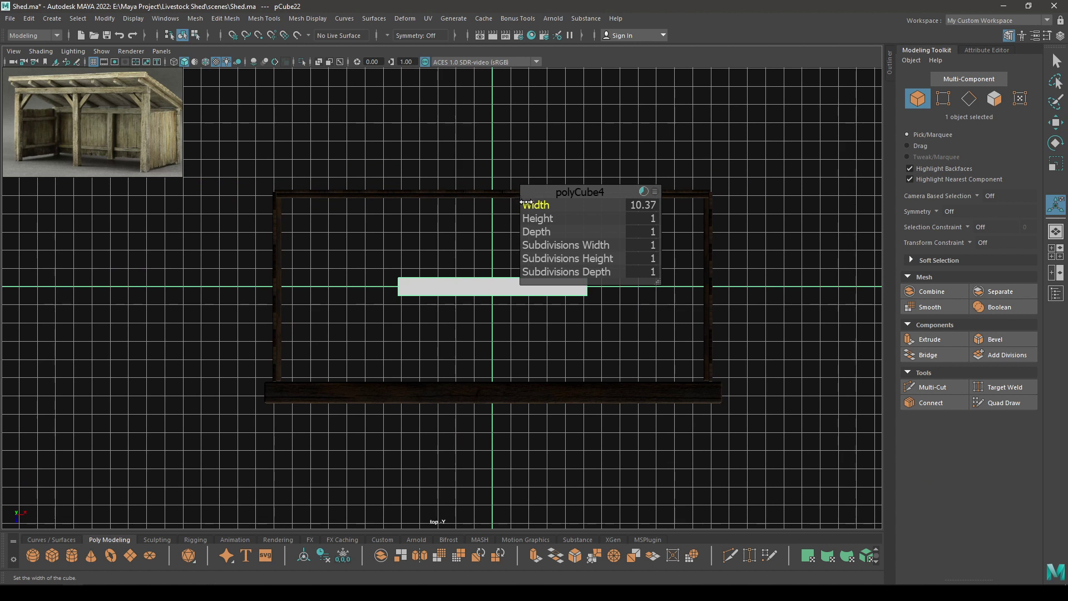
{"action": "left_click_drag", "start_coordinate": [526, 203], "coordinate": [1054, 206]}
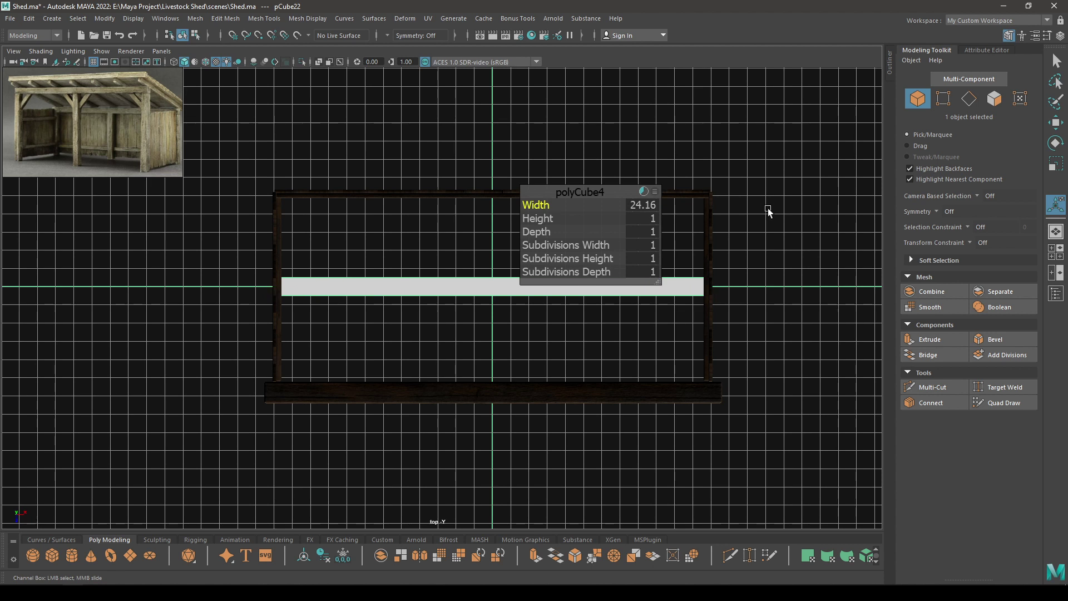
{"action": "left_click", "coordinate": [650, 206]}
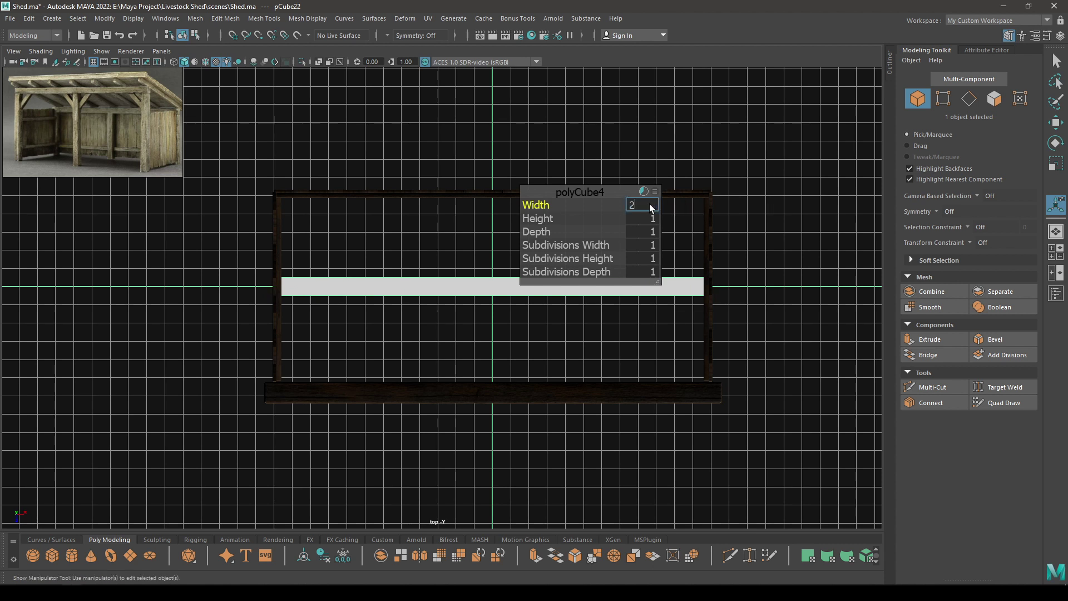
{"action": "type", "text": "24.2"}
{"action": "key", "text": "Return"}
- Stretch the cube's depth to about 11.57 and slide it to Z 0.52, reaching from the back wall to the front beam
{"action": "left_click_drag", "start_coordinate": [547, 231], "coordinate": [663, 211]}
{"action": "middle_click_drag", "start_coordinate": [663, 210], "coordinate": [1022, 215]}
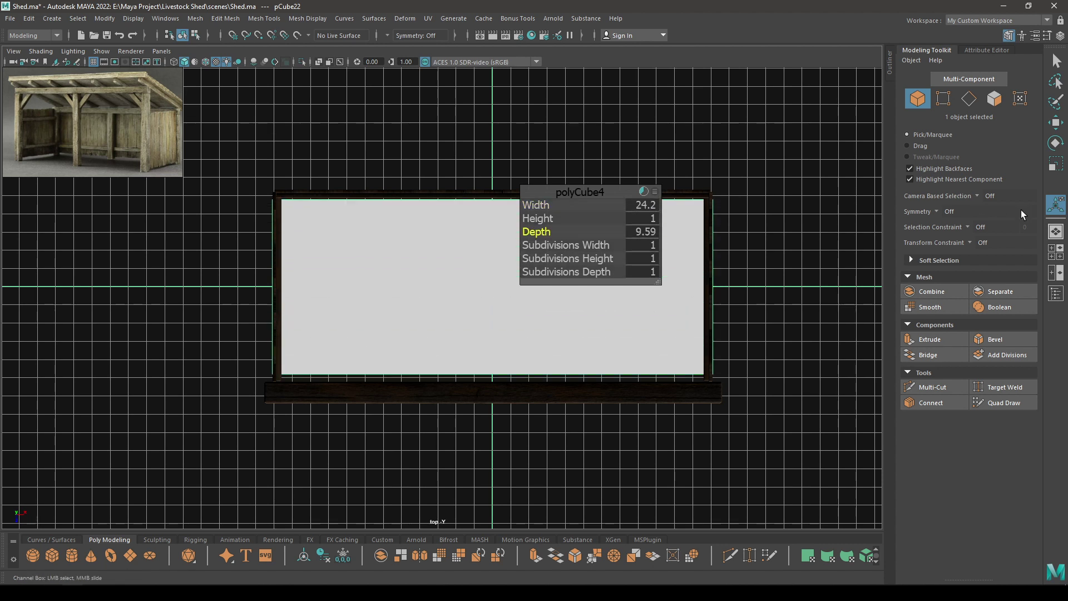
{"action": "middle_click_drag", "start_coordinate": [540, 229], "coordinate": [655, 237]}
{"action": "key", "text": "w"}
{"action": "left_click_drag", "start_coordinate": [499, 338], "coordinate": [494, 354]}
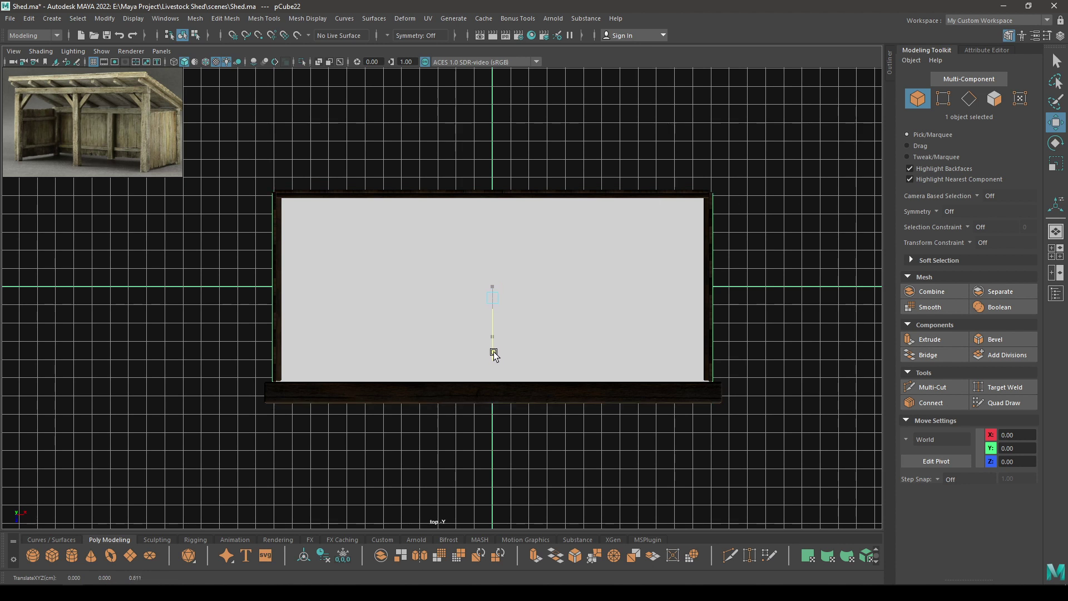
{"action": "key", "text": "4"}
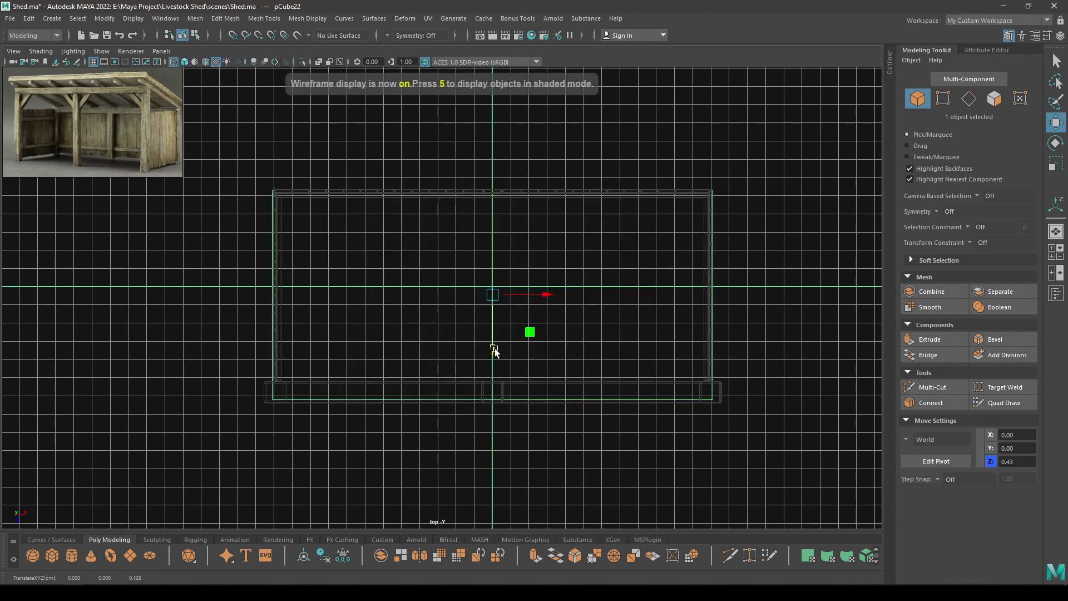
{"action": "key", "text": "t"}
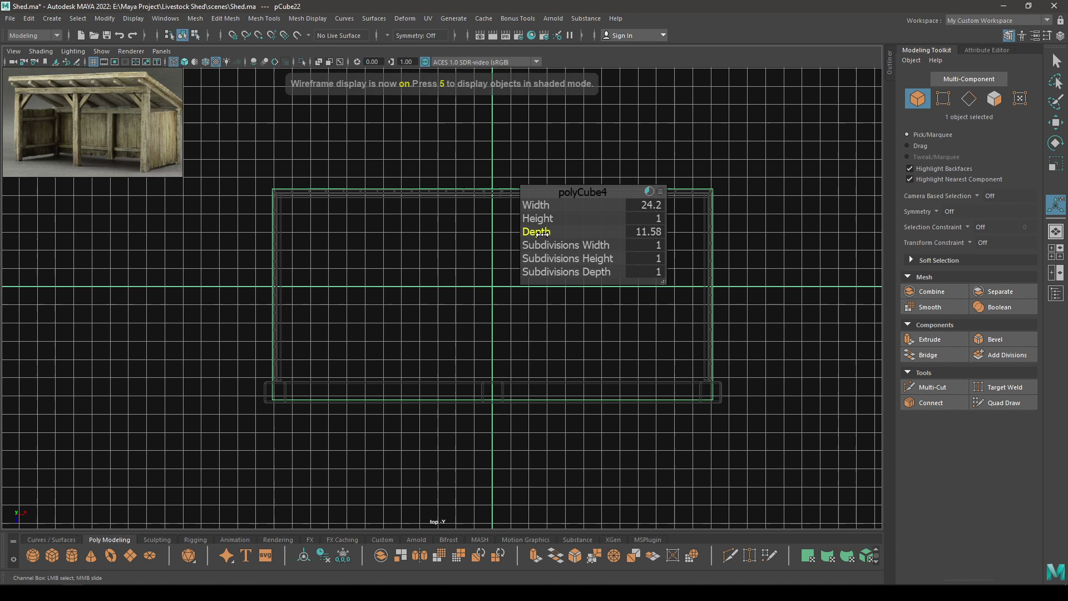
{"action": "left_click_drag", "start_coordinate": [543, 233], "coordinate": [539, 234]}
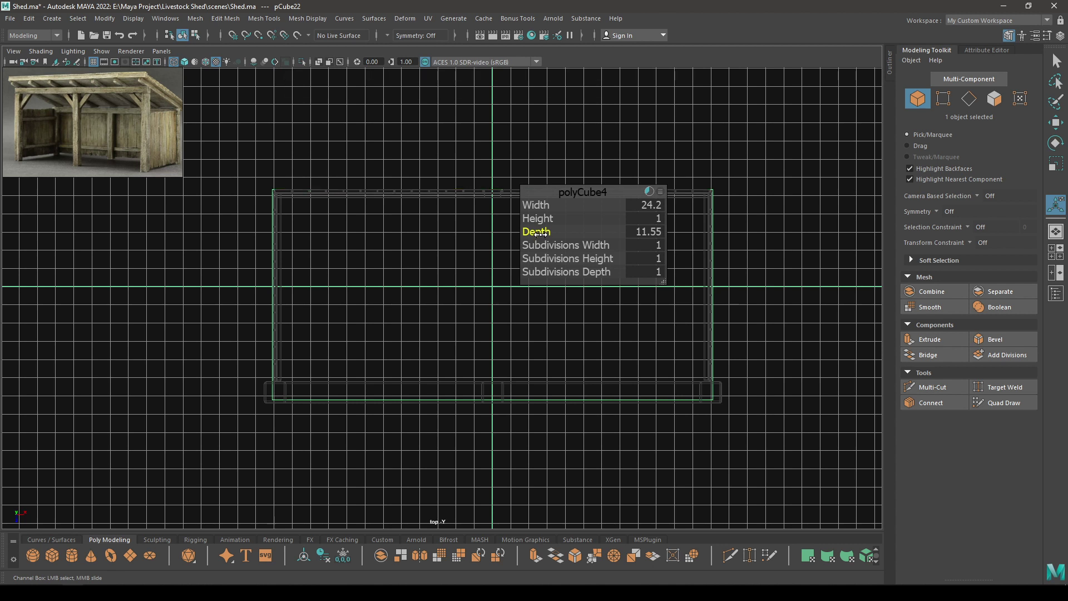
{"action": "key", "text": "w"}
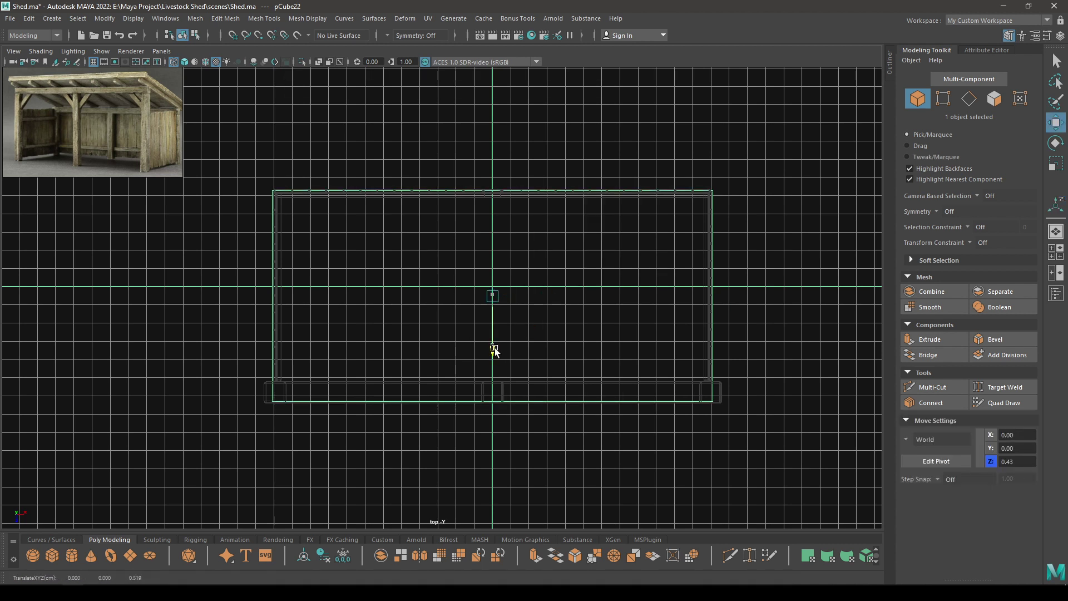
- In the textured, lit perspective view, raise the slab above the front beam
{"action": "key", "text": "6"}
{"action": "key", "text": "space"}
{"action": "mouse_move", "coordinate": [495, 348]}
{"action": "left_mouse_down"}
{"action": "mouse_move", "coordinate": [512, 346]}
{"action": "mouse_move", "coordinate": [515, 307]}
{"action": "mouse_move", "coordinate": [477, 409]}
{"action": "left_mouse_up"}
{"action": "key", "text": "7"}
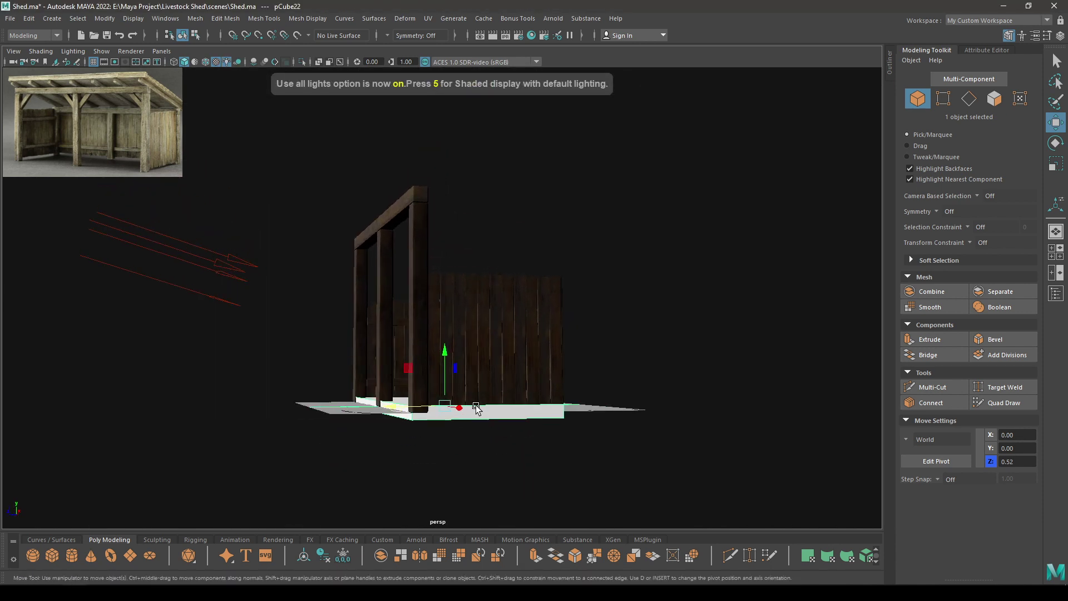
{"action": "left_click_drag", "start_coordinate": [451, 186], "coordinate": [451, 187]}
{"action": "key", "text": "ctrl+z"}
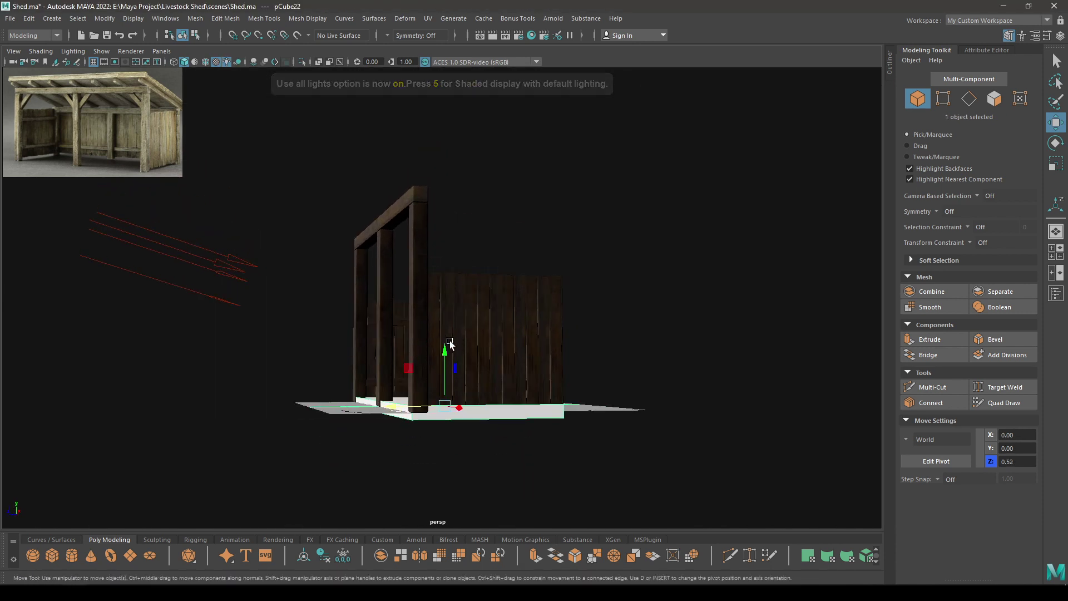
{"action": "left_click_drag", "start_coordinate": [447, 346], "coordinate": [446, 149]}
{"action": "left_click_drag", "start_coordinate": [445, 153], "coordinate": [493, 314], "text": "alt"}
- Thin the raised slab by setting its height to 0.4
{"action": "key", "text": "t"}
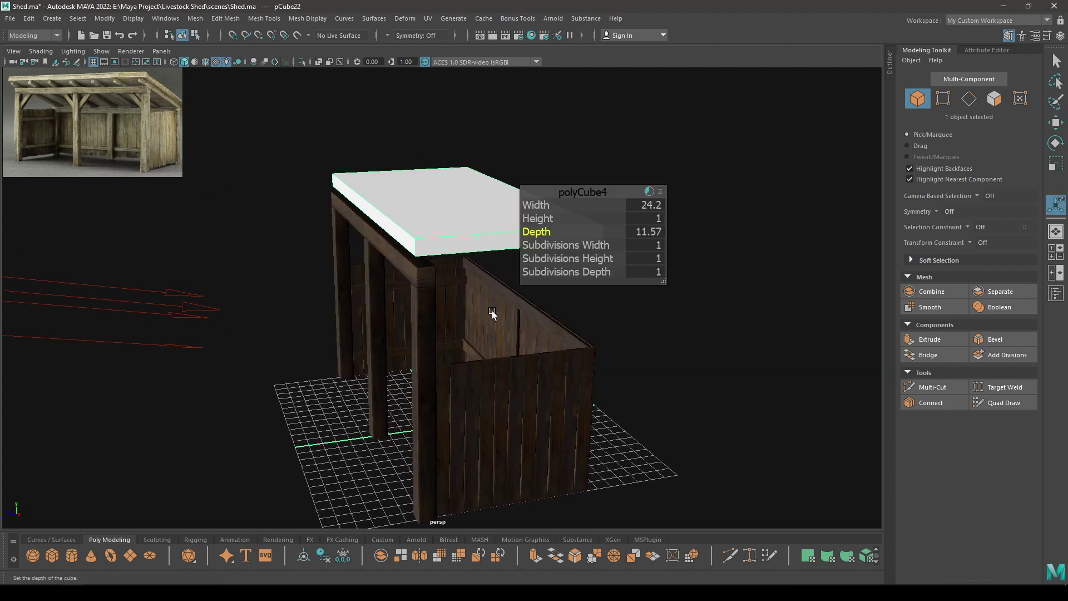
{"action": "scroll", "coordinate": [451, 217], "scroll_direction": "up", "scroll_amount": 3}
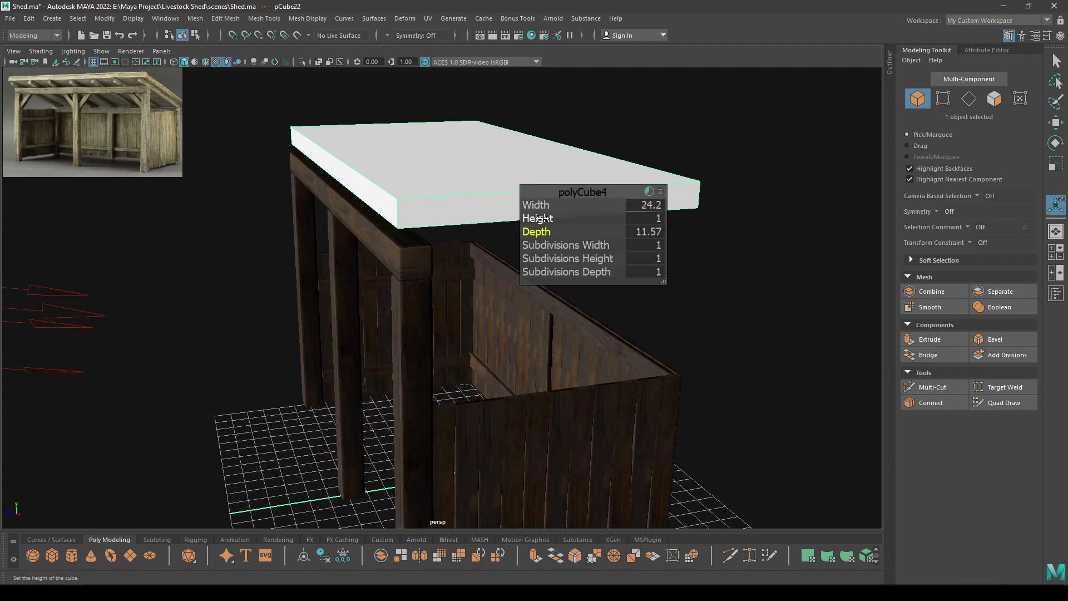
{"action": "left_click_drag", "start_coordinate": [539, 219], "coordinate": [507, 226]}
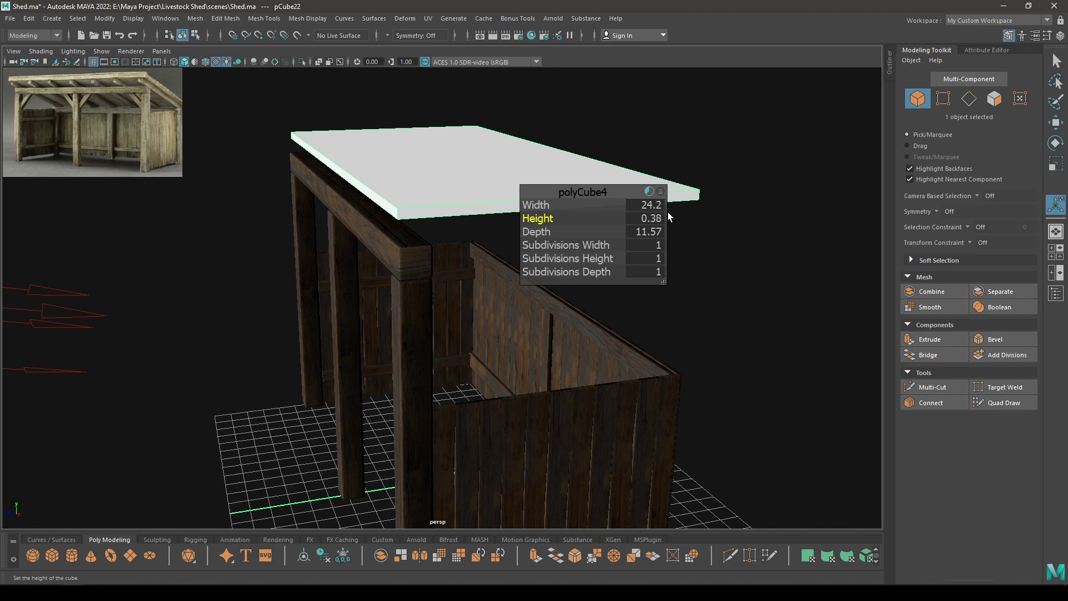
{"action": "left_click", "coordinate": [649, 218]}
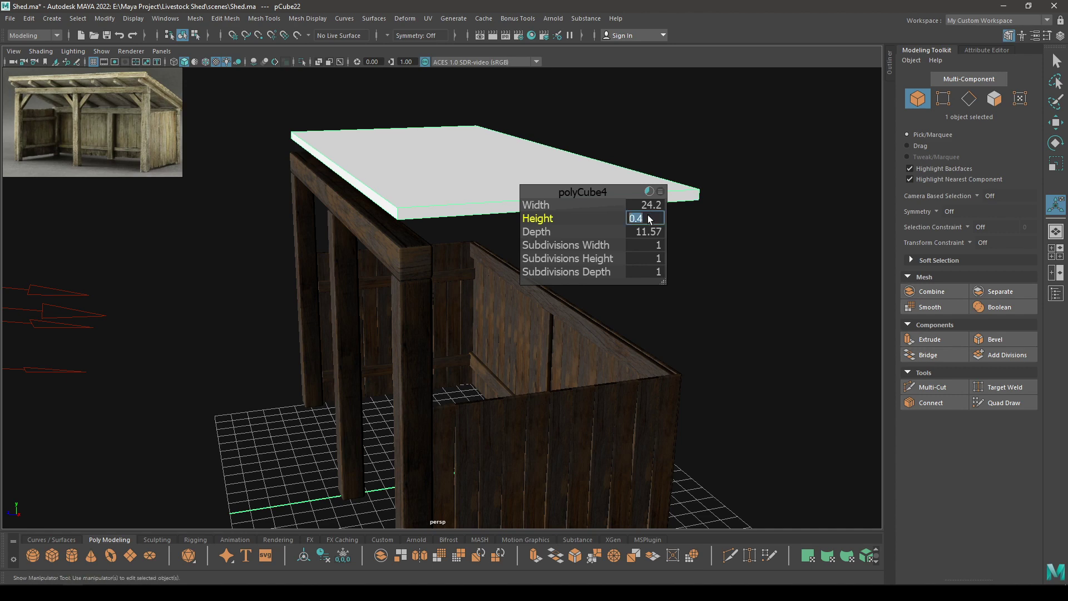
{"action": "left_click", "coordinate": [581, 189]}
- Lower the slab onto the tops of the walls at Y 10.16 and position it at Z 0.43
{"action": "key", "text": "w"}
{"action": "left_click_drag", "start_coordinate": [486, 217], "coordinate": [452, 244], "text": "alt"}
{"action": "left_click_drag", "start_coordinate": [444, 119], "coordinate": [435, 224]}
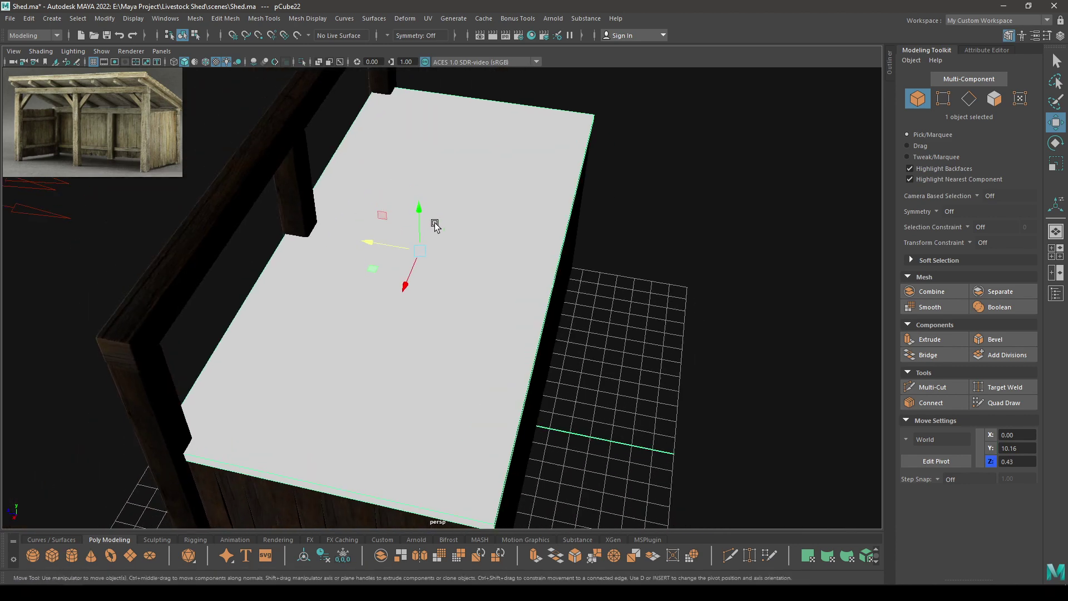
- Snap the slab's pivot to its rear edge above the back wall and activate the Rotate tool
{"action": "key", "text": "d"}
{"action": "key", "text": "v"}
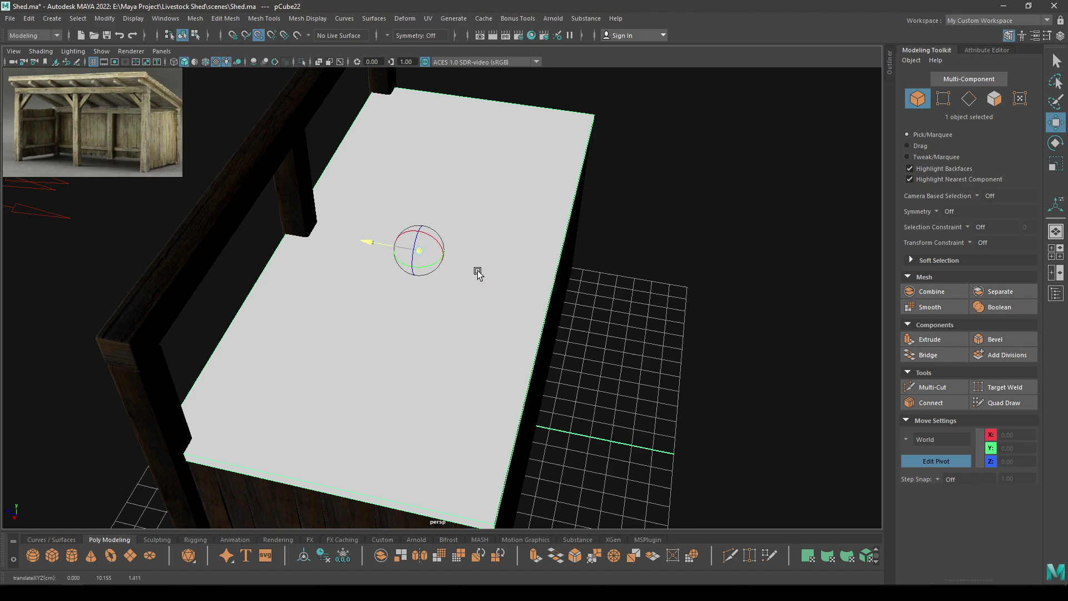
{"action": "middle_click_drag", "start_coordinate": [477, 273], "coordinate": [589, 294]}
{"action": "left_click_drag", "start_coordinate": [581, 316], "coordinate": [529, 298], "text": "alt"}
{"action": "key", "text": "e"}
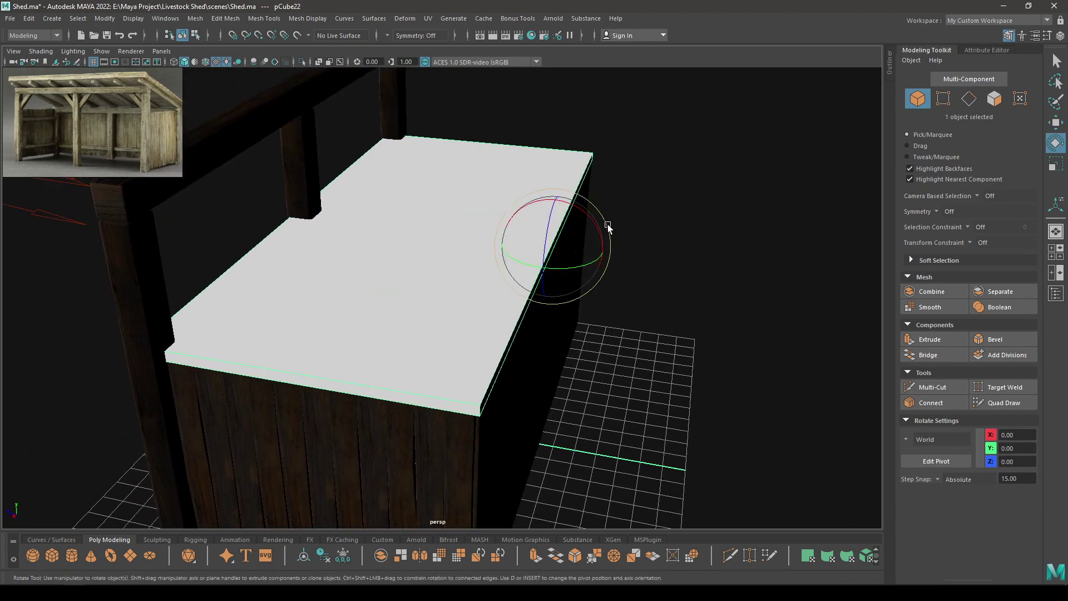
- In the side view, tilt the slab 30 degrees about its rear edge so its front end rises toward the front beam
{"action": "key", "text": "space"}
{"action": "left_click_drag", "start_coordinate": [608, 240], "coordinate": [649, 228]}
{"action": "scroll", "coordinate": [539, 112], "scroll_direction": "down", "scroll_amount": 2}
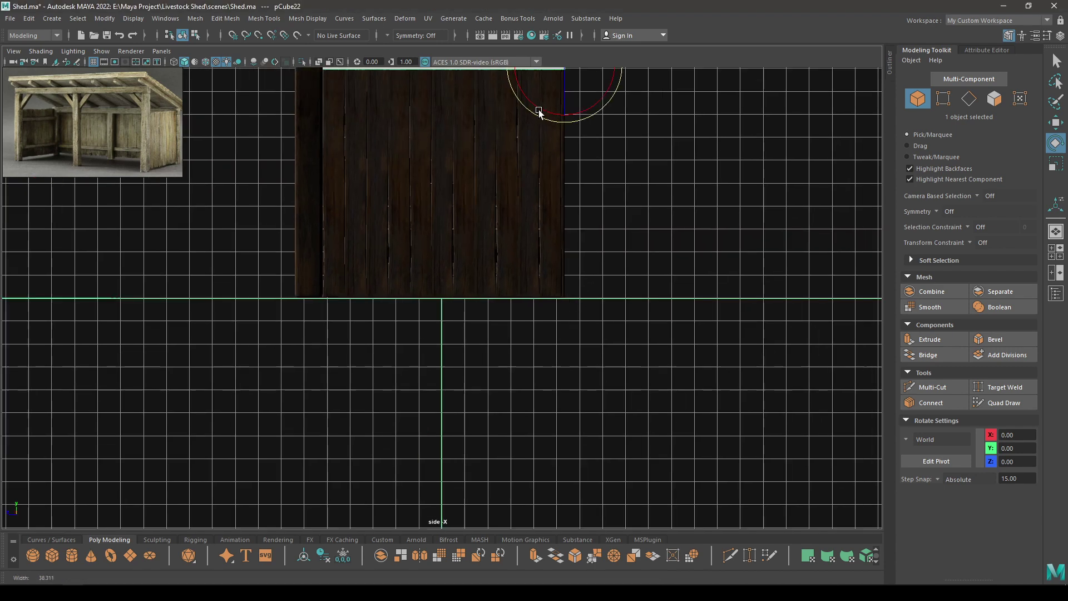
{"action": "middle_click_drag", "start_coordinate": [539, 112], "coordinate": [562, 333], "text": "alt"}
{"action": "scroll", "coordinate": [567, 323], "scroll_direction": "up", "scroll_amount": 2}
{"action": "left_click_drag", "start_coordinate": [651, 301], "coordinate": [662, 316]}
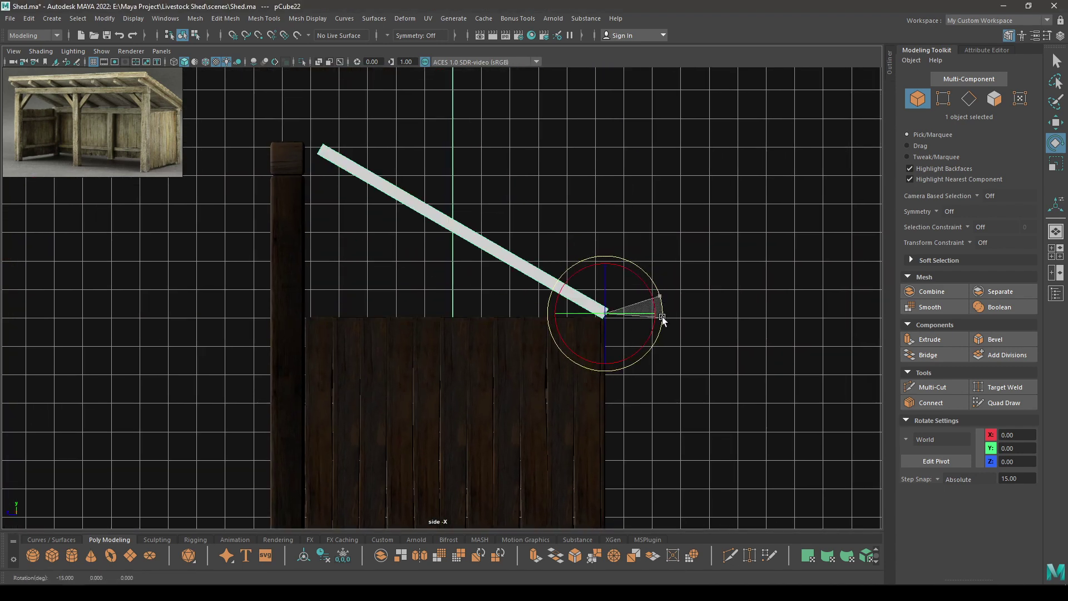
- Slide the slab down along its own slope to object-space Z 0.21, overhanging the back wall, and restore world orientation for moving
{"action": "key", "text": "w"}
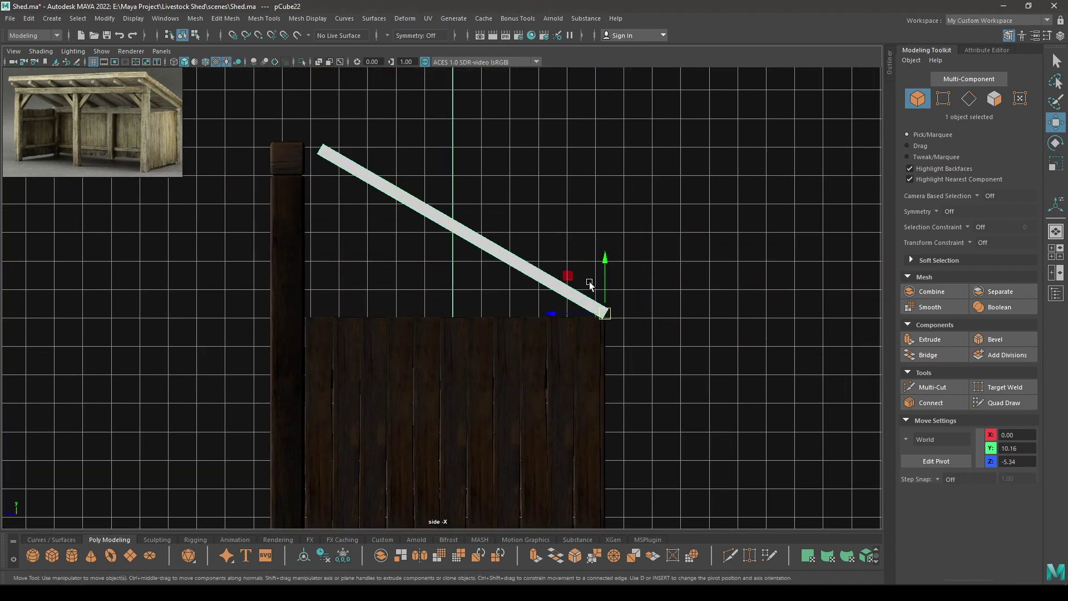
{"action": "scroll", "coordinate": [604, 316], "scroll_direction": "up", "scroll_amount": 2}
{"action": "left_click", "coordinate": [593, 212]}
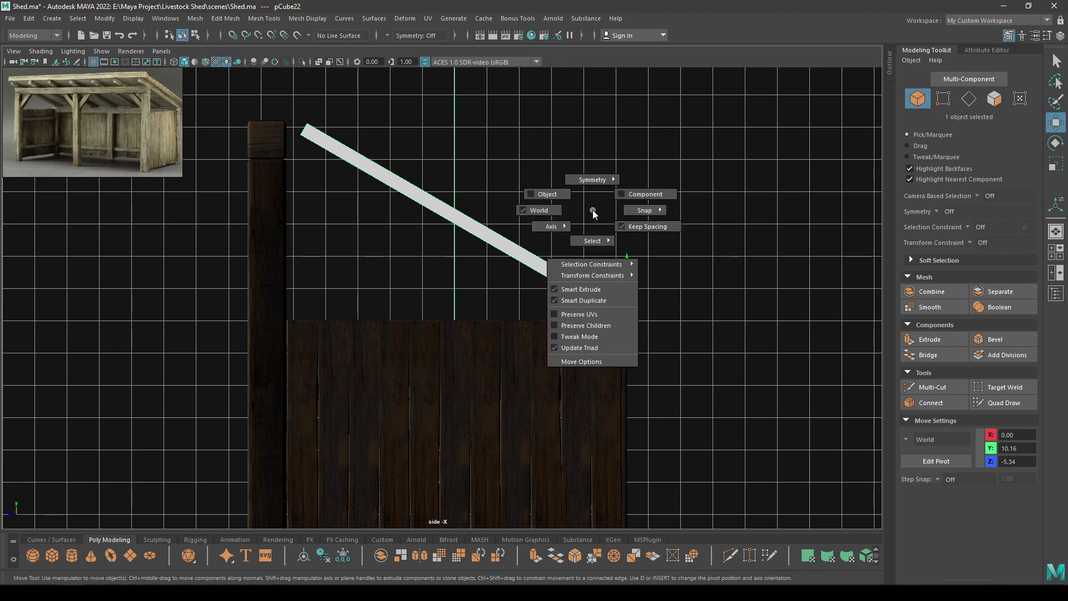
{"action": "left_click", "coordinate": [539, 195]}
{"action": "left_click_drag", "start_coordinate": [579, 291], "coordinate": [589, 298]}
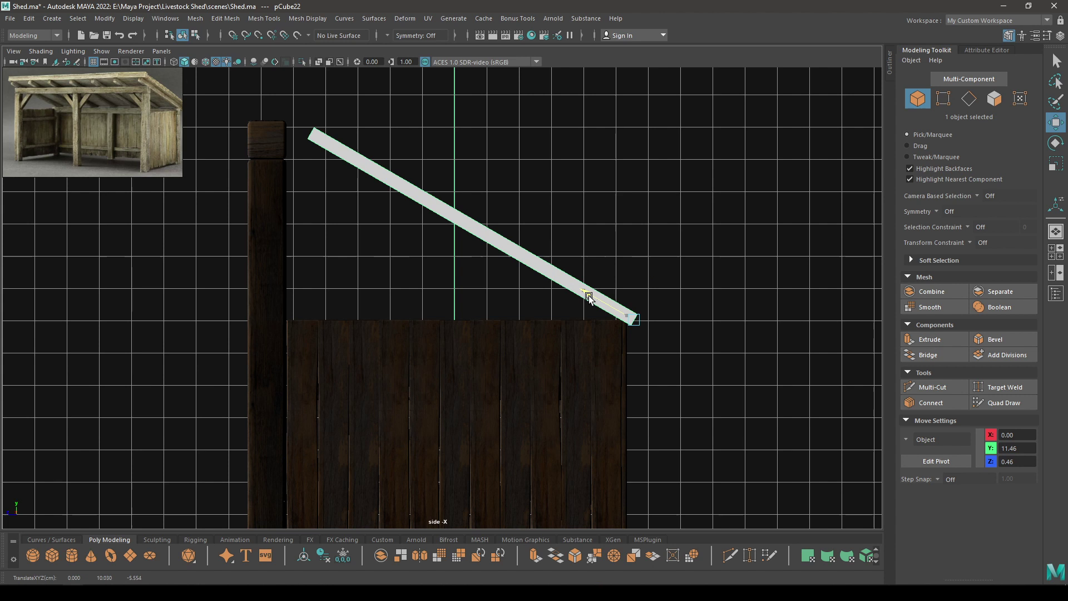
{"action": "left_click", "coordinate": [562, 186]}
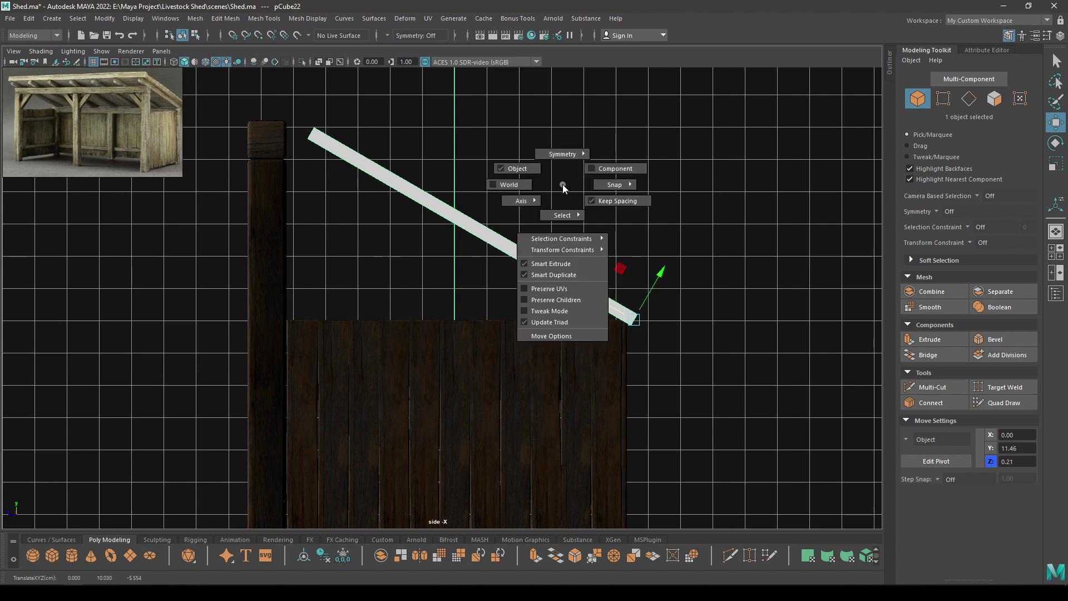
{"action": "left_click", "coordinate": [509, 186]}
- Turn off discrete rotation and steepen the slab's tilt to about 31 degrees
{"action": "key", "text": "e"}
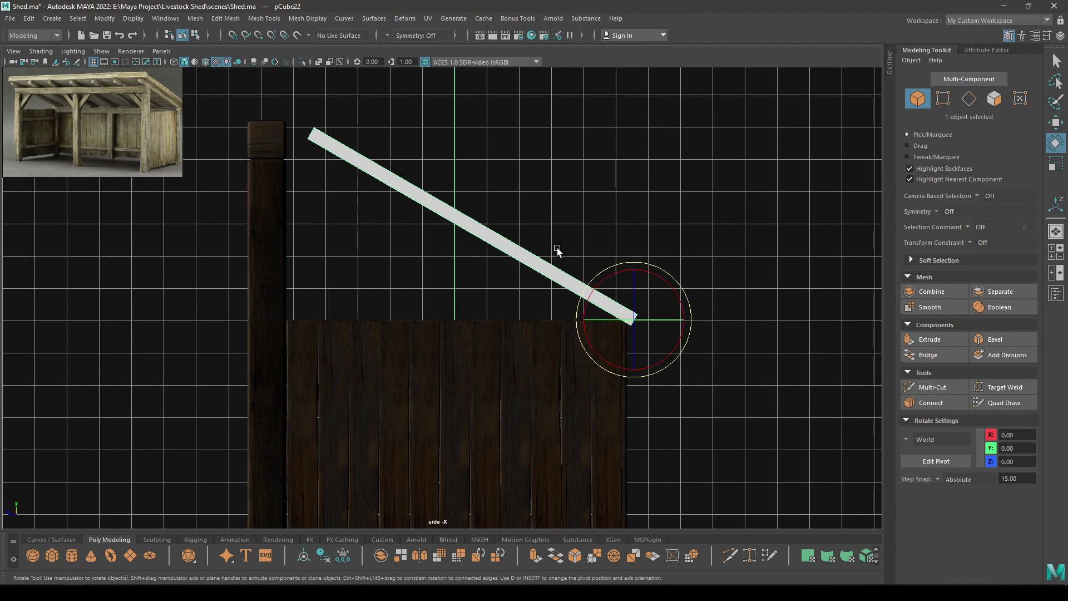
{"action": "left_click", "coordinate": [626, 198]}
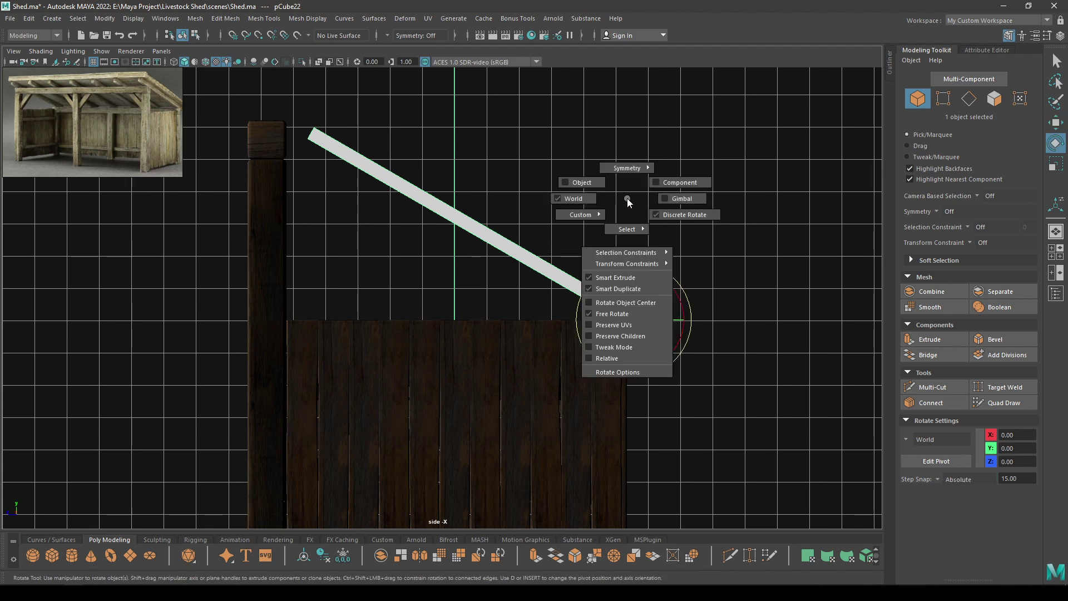
{"action": "left_click", "coordinate": [686, 221]}
{"action": "left_click", "coordinate": [589, 273]}
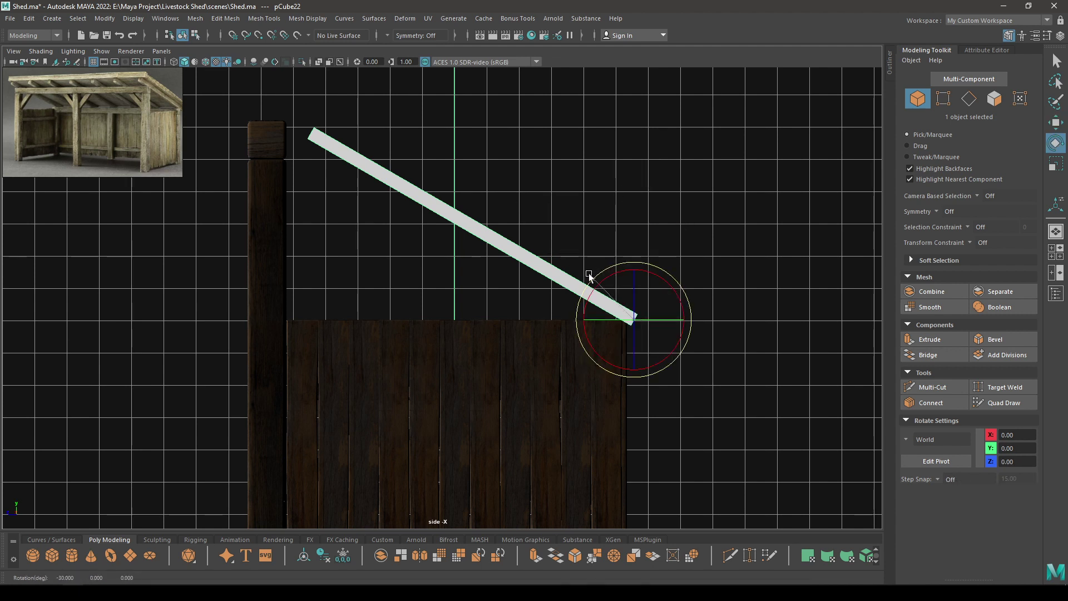
{"action": "left_click_drag", "start_coordinate": [589, 273], "coordinate": [590, 272]}
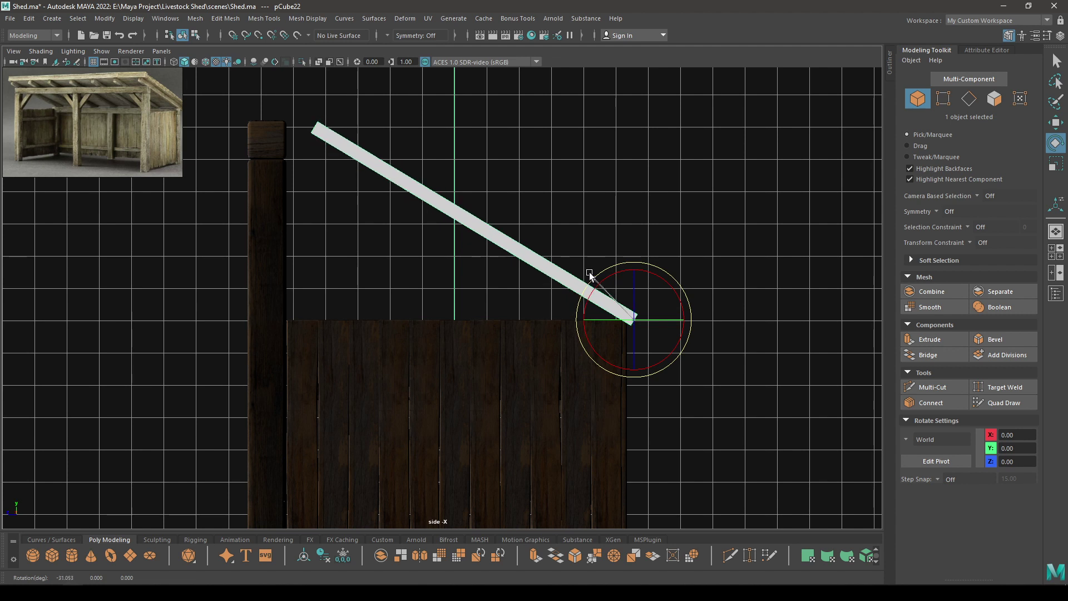
- Extend the slab's front end vertices up the slope past the front beam to Y 11.31 and Z 14.54, and return to object mode
{"action": "middle_click_drag", "start_coordinate": [482, 238], "coordinate": [590, 299], "text": "alt"}
{"action": "right_click_drag", "start_coordinate": [554, 175], "coordinate": [507, 175]}
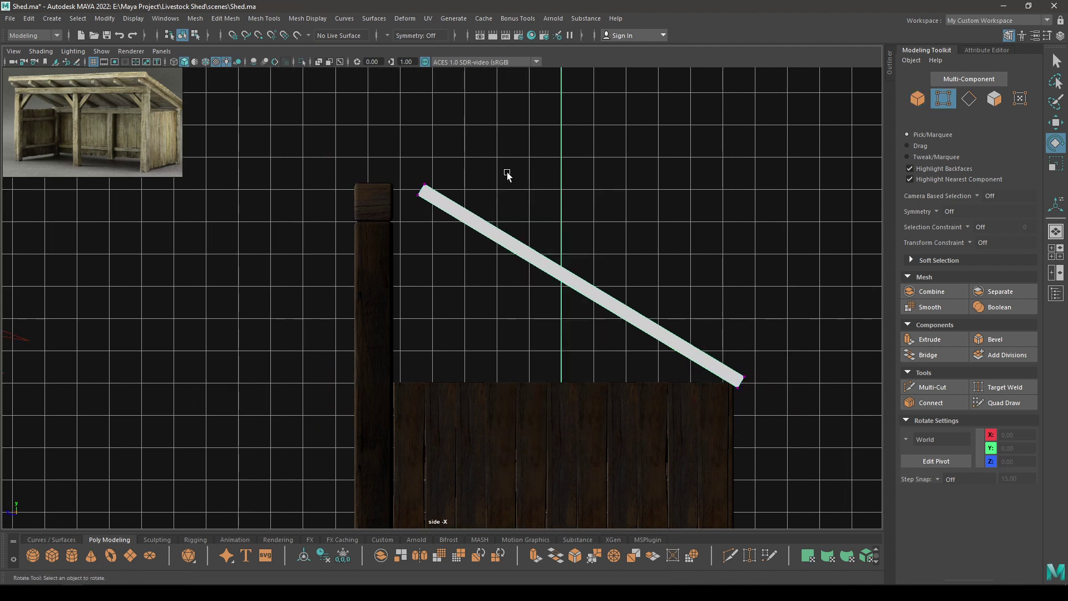
{"action": "left_click_drag", "start_coordinate": [444, 176], "coordinate": [414, 201]}
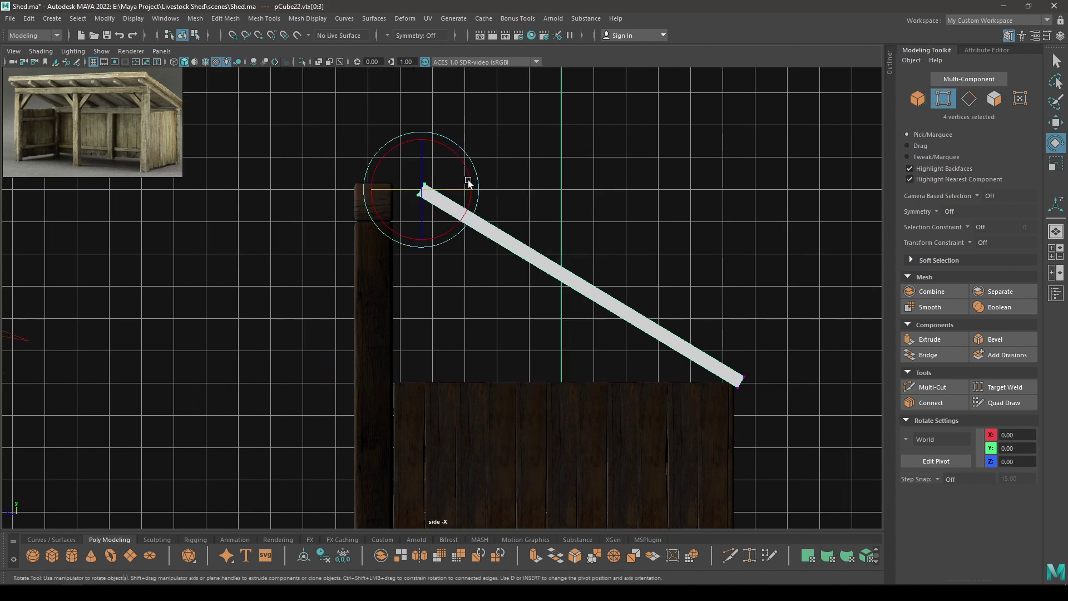
{"action": "left_click", "coordinate": [500, 157]}
{"action": "left_click", "coordinate": [449, 143]}
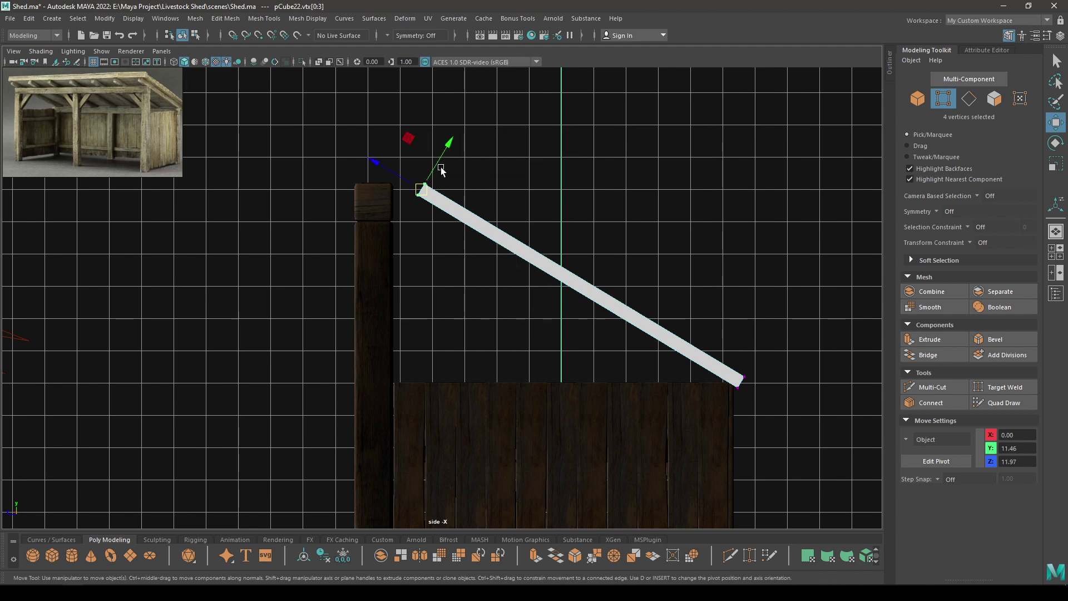
{"action": "left_click_drag", "start_coordinate": [385, 166], "coordinate": [322, 138]}
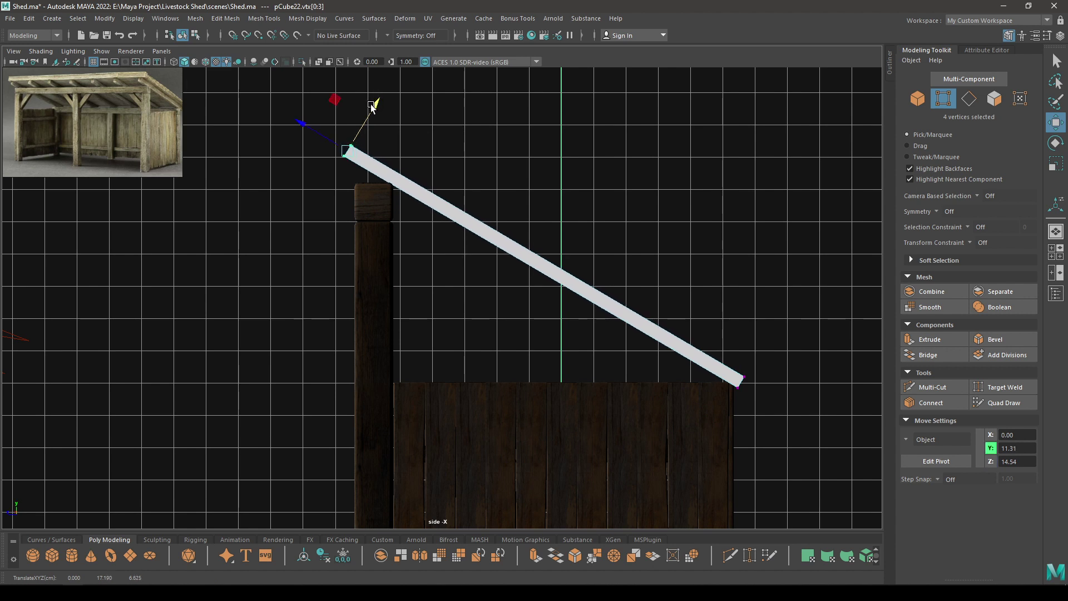
{"action": "right_click_drag", "start_coordinate": [360, 137], "coordinate": [373, 175], "text": "alt"}
{"action": "middle_click_drag", "start_coordinate": [373, 175], "coordinate": [394, 188], "text": "alt"}
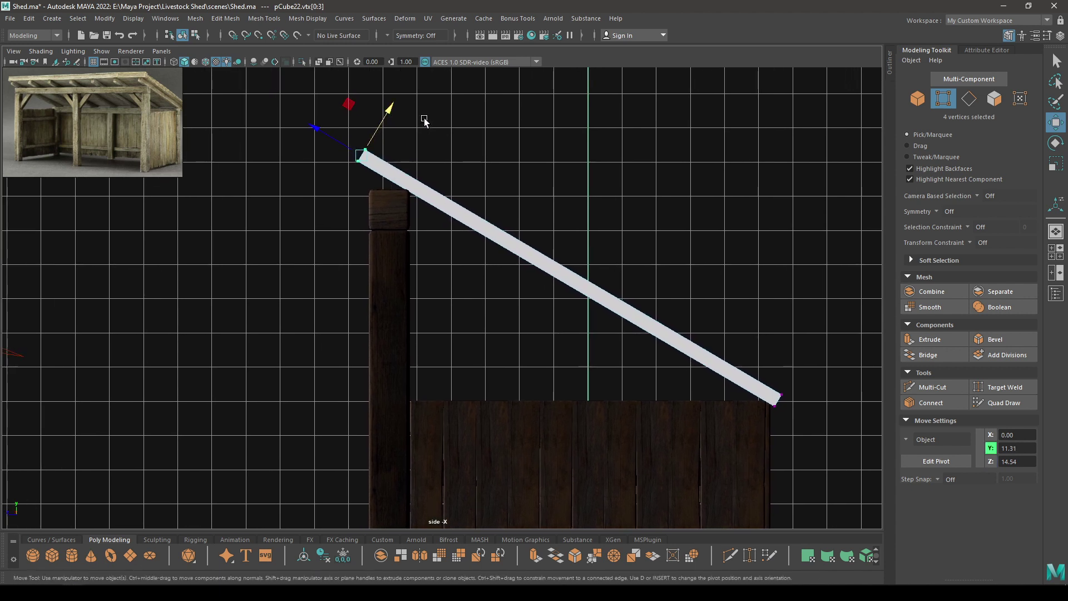
{"action": "right_click", "coordinate": [468, 127]}
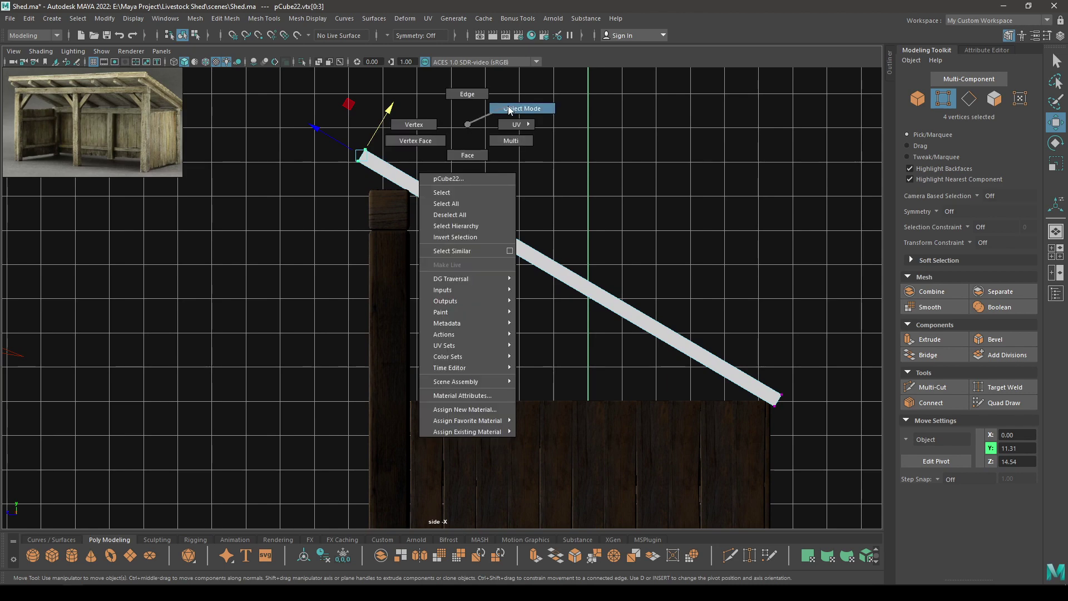
{"action": "right_click_drag", "start_coordinate": [508, 109], "coordinate": [508, 108]}
- In the top view, widen the slab by moving its end vertices out to X 12.76 and X -12.66, and return to object mode
{"action": "key", "text": "space"}
{"action": "left_click_drag", "start_coordinate": [508, 108], "coordinate": [509, 79]}
{"action": "left_click_drag", "start_coordinate": [492, 198], "coordinate": [406, 230], "text": "alt"}
{"action": "key", "text": "space"}
{"action": "scroll", "coordinate": [487, 287], "scroll_direction": "down", "scroll_amount": 1}
{"action": "right_click_drag", "start_coordinate": [603, 145], "coordinate": [538, 135]}
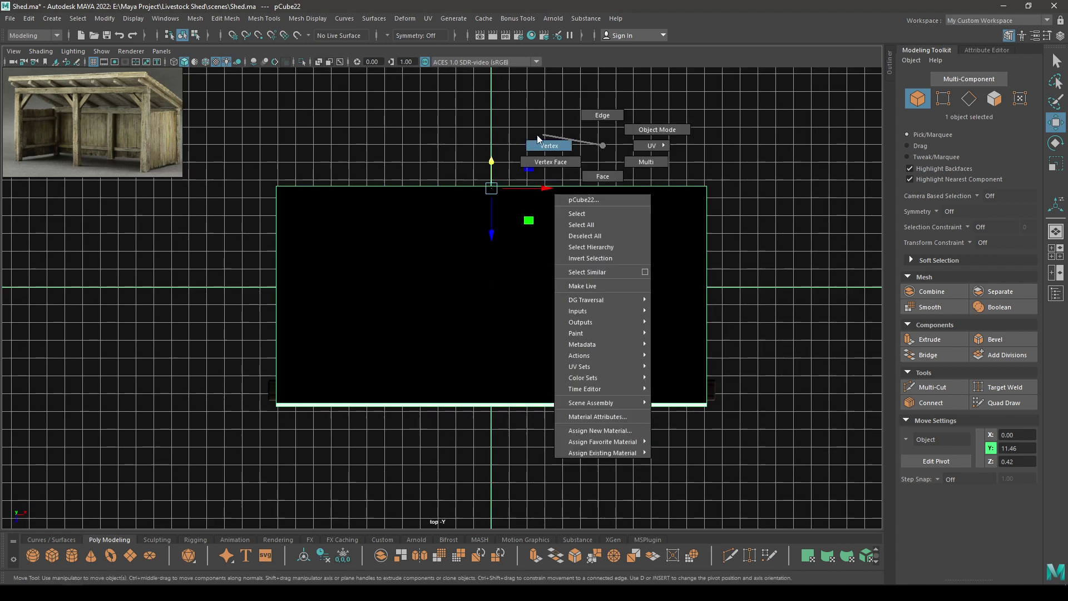
{"action": "left_click_drag", "start_coordinate": [612, 127], "coordinate": [794, 428]}
{"action": "left_click_drag", "start_coordinate": [762, 298], "coordinate": [764, 299]}
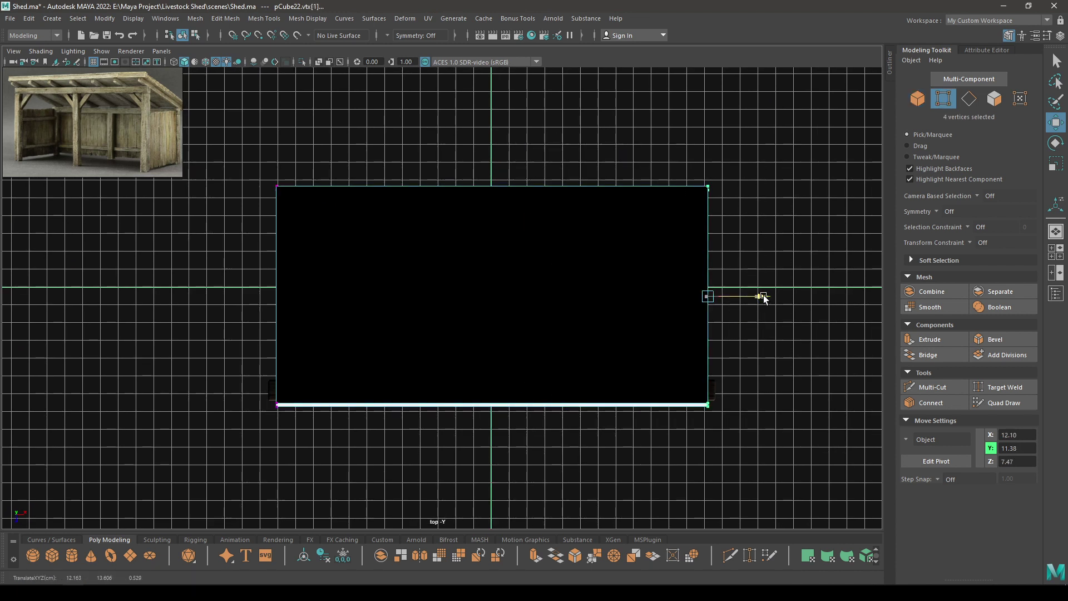
{"action": "left_click_drag", "start_coordinate": [244, 164], "coordinate": [332, 422]}
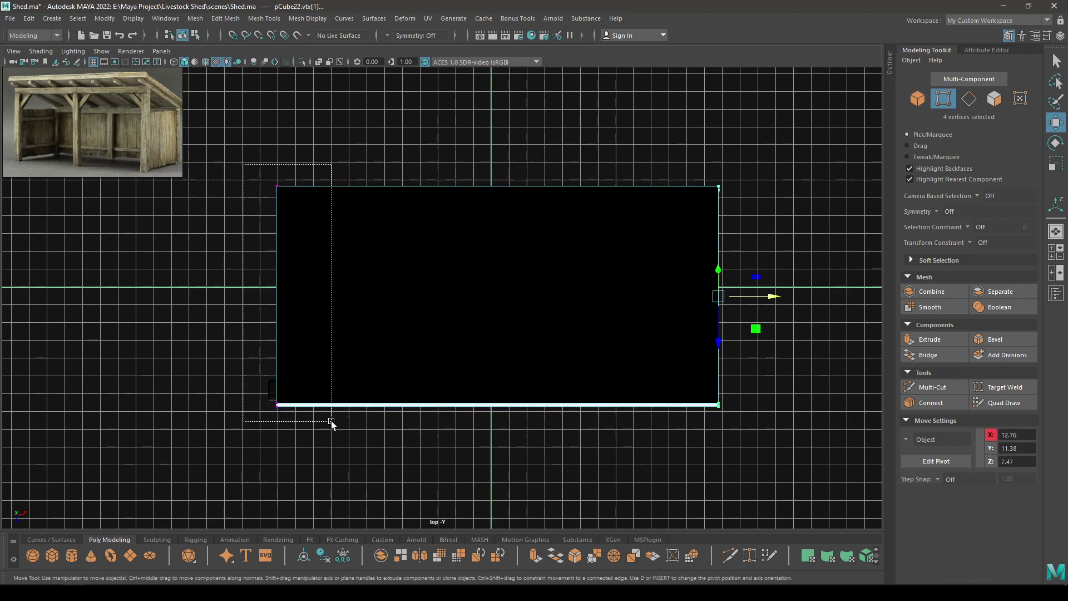
{"action": "left_click_drag", "start_coordinate": [333, 296], "coordinate": [330, 298]}
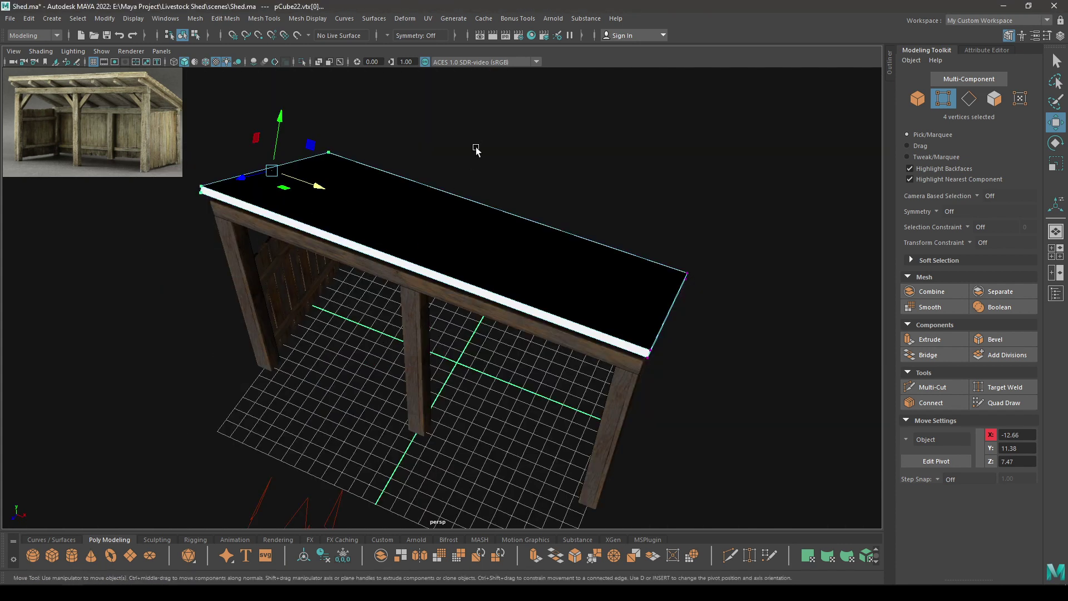
{"action": "right_click_drag", "start_coordinate": [497, 155], "coordinate": [554, 131]}
- Select the horizontal front beam beneath the roof slab
{"action": "left_click_drag", "start_coordinate": [554, 131], "coordinate": [566, 285], "text": "alt"}
{"action": "left_click_drag", "start_coordinate": [584, 406], "coordinate": [510, 368], "text": "alt"}
{"action": "right_click_drag", "start_coordinate": [510, 367], "coordinate": [508, 346], "text": "alt"}
{"action": "left_click_drag", "start_coordinate": [508, 345], "coordinate": [503, 268], "text": "alt"}
{"action": "right_click_drag", "start_coordinate": [503, 268], "coordinate": [509, 286], "text": "alt"}
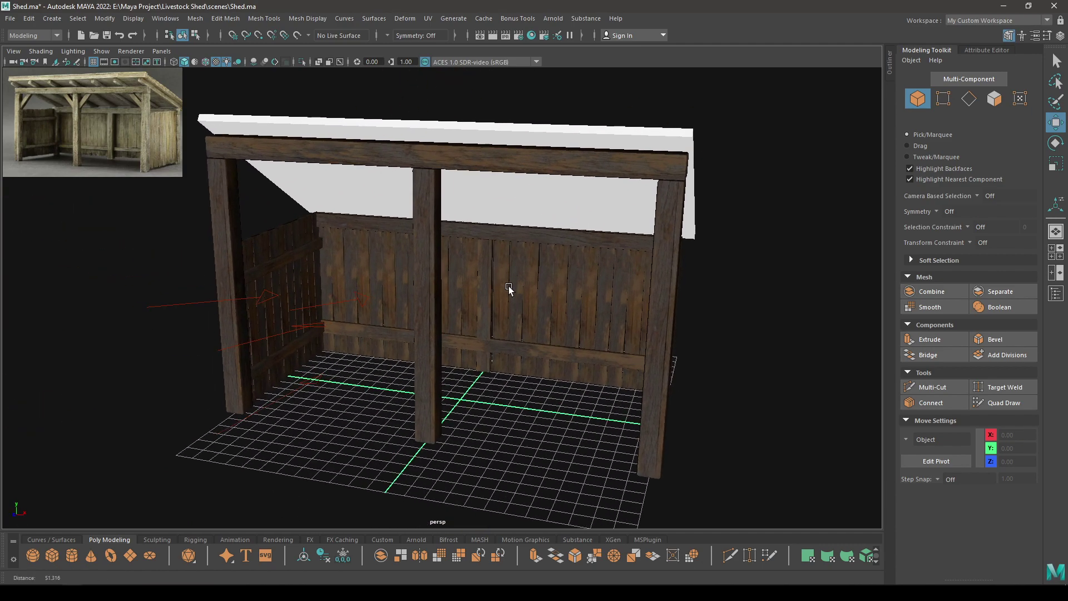
{"action": "left_click_drag", "start_coordinate": [528, 162], "coordinate": [487, 350], "text": "alt"}
{"action": "left_click", "coordinate": [372, 317]}
{"action": "left_click", "coordinate": [505, 196]}
{"action": "left_click_drag", "start_coordinate": [538, 291], "coordinate": [559, 325], "text": "alt"}
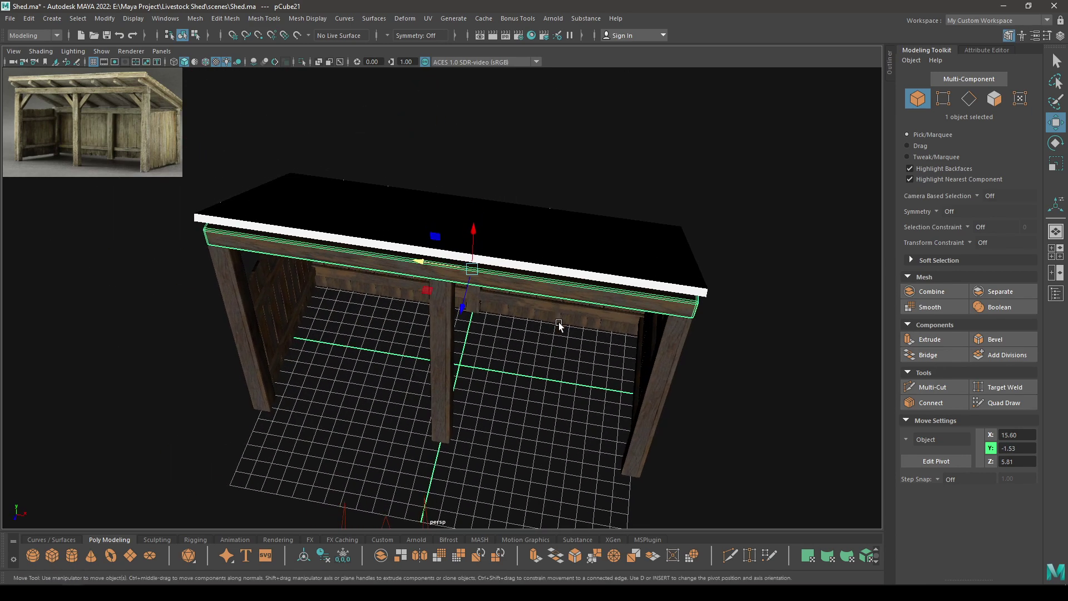
{"action": "key", "text": "e"}
{"action": "left_click_drag", "start_coordinate": [515, 300], "coordinate": [461, 312]}
{"action": "key", "text": "ctrl+z"}
- Duplicate the front beam and rotate the copy 90 degrees horizontally so it runs front to back
{"action": "right_click_drag", "start_coordinate": [461, 311], "coordinate": [494, 325], "text": "ctrl+shift"}
{"action": "key", "text": "j"}
{"action": "mouse_move", "coordinate": [493, 304]}
{"action": "left_mouse_down"}
{"action": "mouse_move", "coordinate": [419, 318]}
{"action": "mouse_move", "coordinate": [480, 320]}
{"action": "left_mouse_up"}
{"action": "key", "text": "w"}
- In the side view, scale the duplicated beam down uniformly to make a thinner, shorter rafter
{"action": "key", "text": "space"}
{"action": "scroll", "coordinate": [384, 256], "scroll_direction": "down", "scroll_amount": 3}
{"action": "middle_click_drag", "start_coordinate": [486, 336], "coordinate": [463, 227], "text": "alt"}
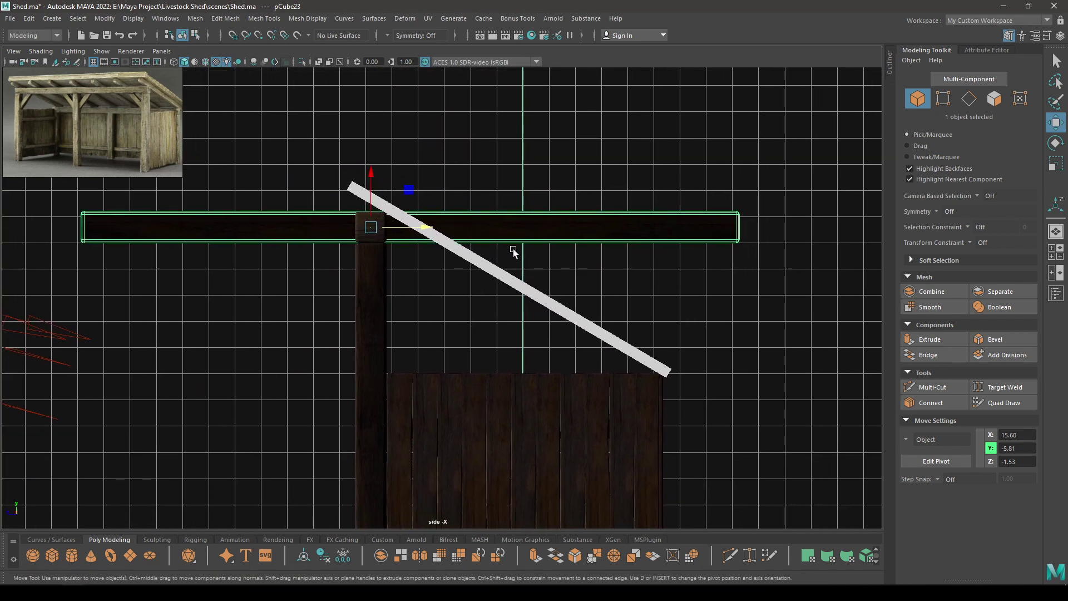
{"action": "key", "text": "r"}
{"action": "left_click_drag", "start_coordinate": [371, 227], "coordinate": [236, 277]}
{"action": "key", "text": "w"}
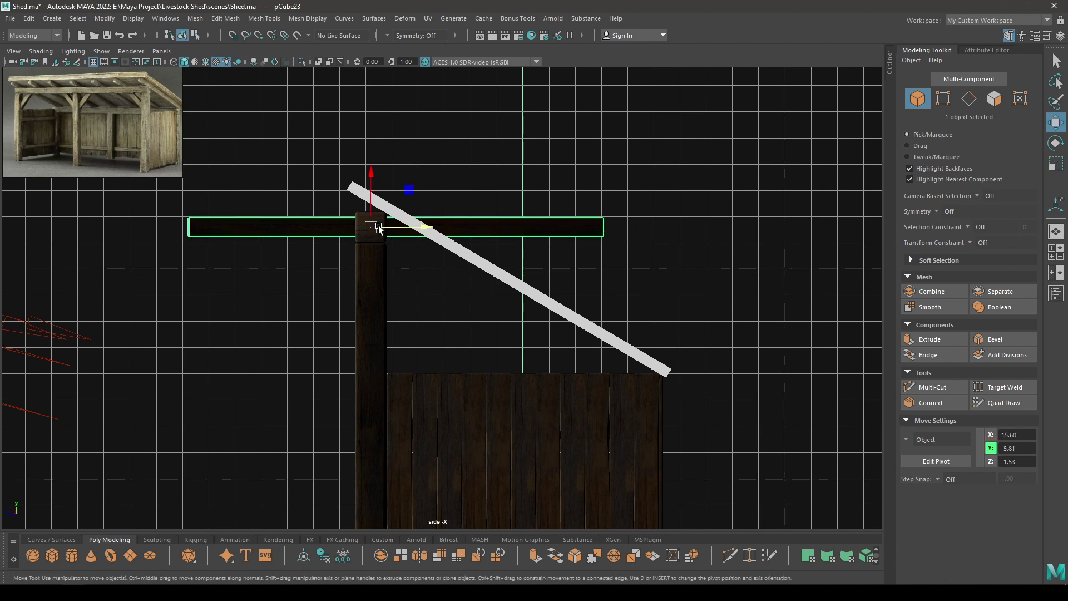
- Snap the rafter's pivot to its rear end and move that end to the top of the back wall
{"action": "key", "text": "d"}
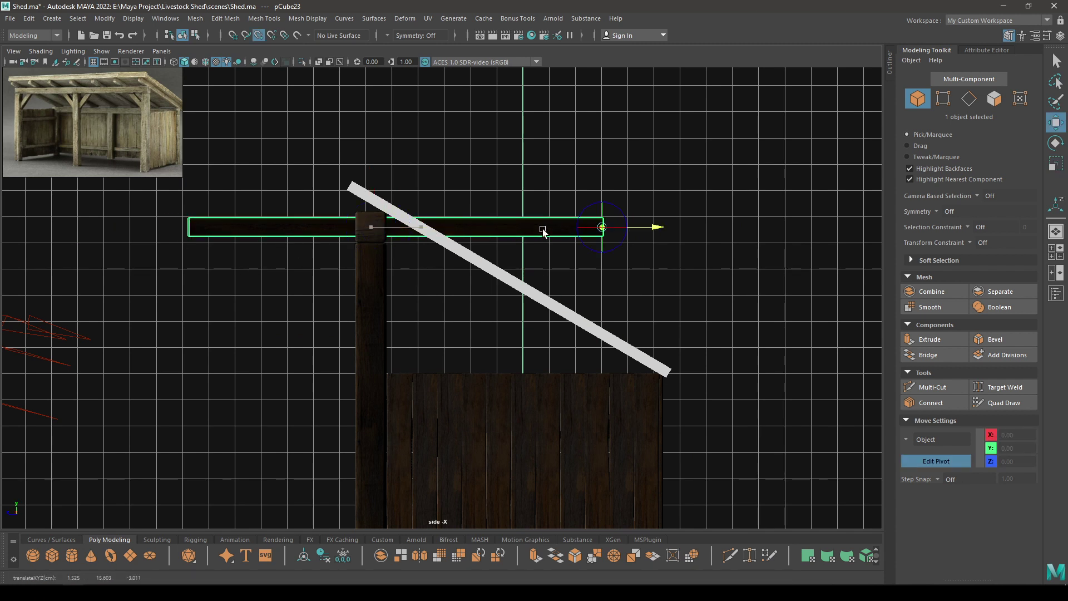
{"action": "key", "text": "d"}
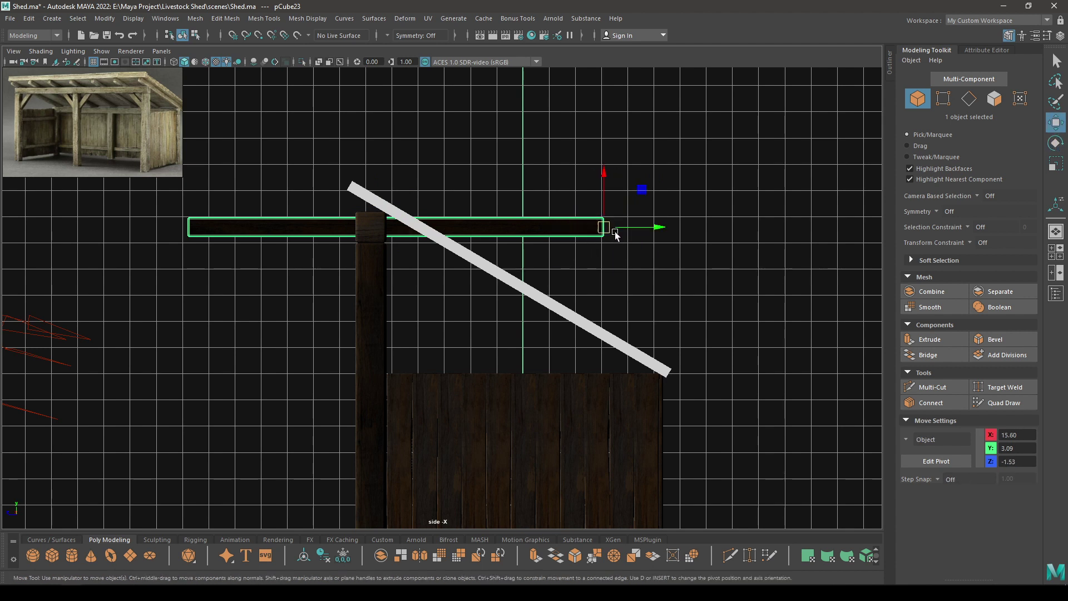
{"action": "left_click_drag", "start_coordinate": [610, 232], "coordinate": [667, 367]}
- Tilt the rafter about its rear end to match the roof slab's slope
{"action": "key", "text": "e"}
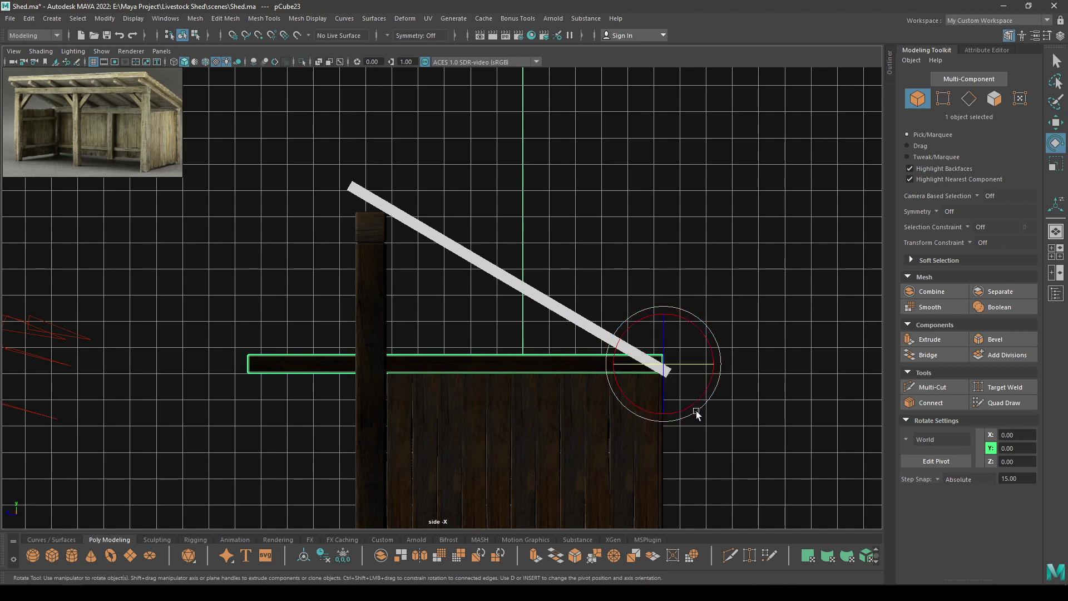
{"action": "left_click_drag", "start_coordinate": [696, 417], "coordinate": [675, 432]}
{"action": "key", "text": "w"}
- In wireframe, move the rafter beneath the slab at the back wall, to object-space X 10.89 and Y -0.47
{"action": "scroll", "coordinate": [742, 474], "scroll_direction": "up", "scroll_amount": 5}
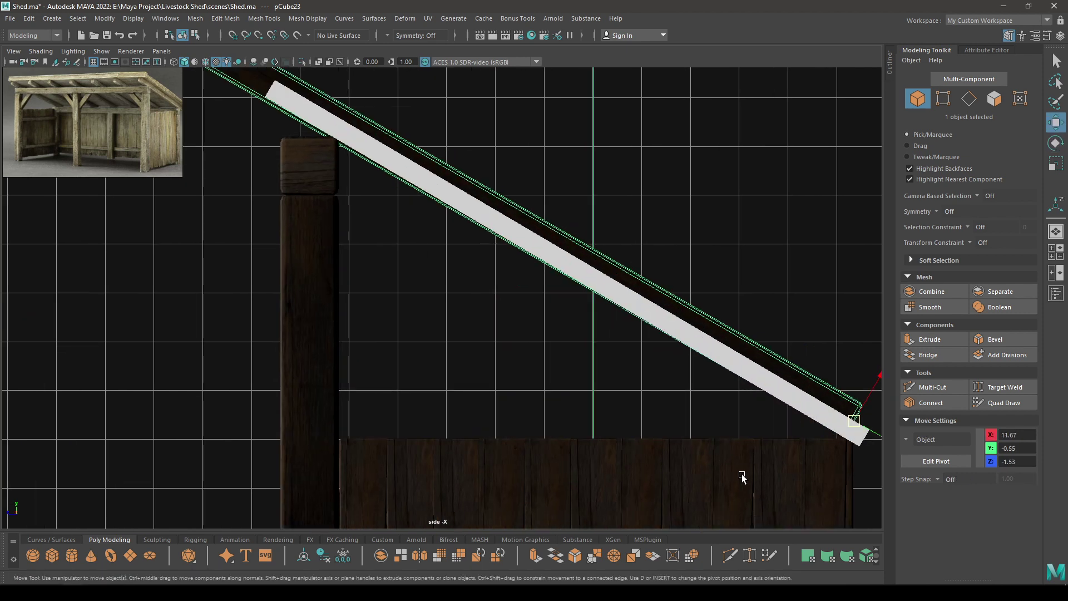
{"action": "middle_click_drag", "start_coordinate": [743, 474], "coordinate": [412, 415], "text": "alt"}
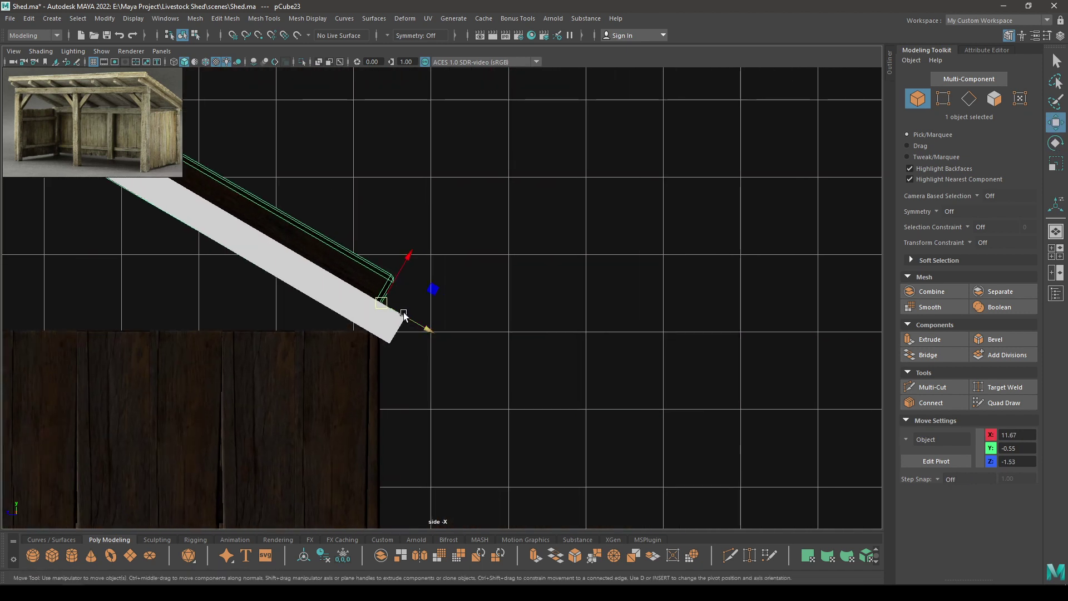
{"action": "key", "text": "4"}
{"action": "scroll", "coordinate": [412, 332], "scroll_direction": "up", "scroll_amount": 1}
{"action": "left_click_drag", "start_coordinate": [397, 259], "coordinate": [368, 315]}
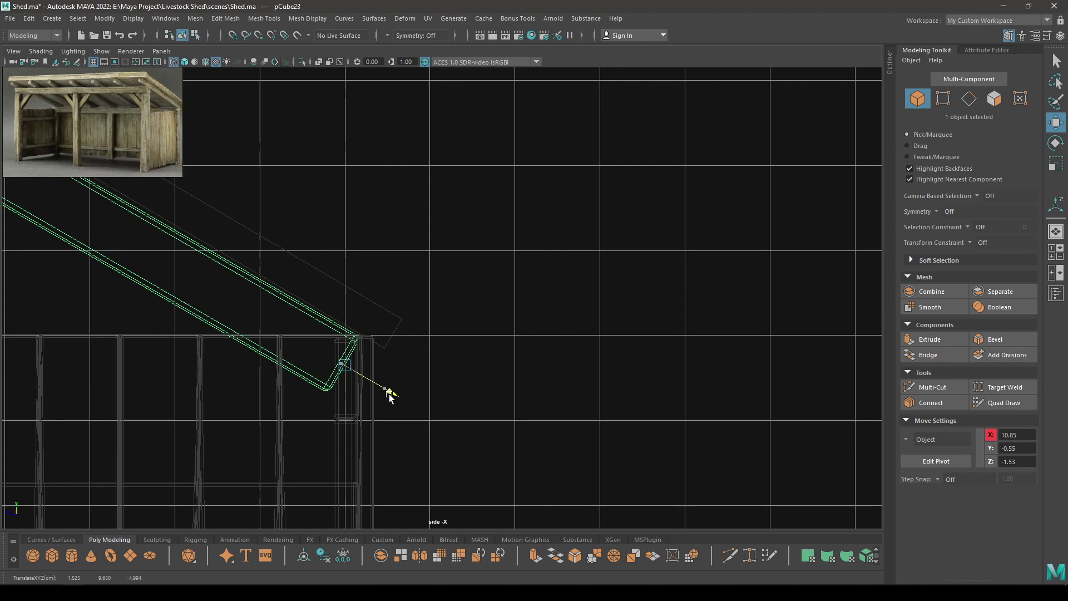
{"action": "left_click_drag", "start_coordinate": [368, 340], "coordinate": [377, 267]}
- In the textured, lit perspective view, raise the rafter toward the slab to object-space X 11.47
{"action": "key", "text": "5"}
{"action": "key", "text": "7"}
{"action": "key", "text": "space"}
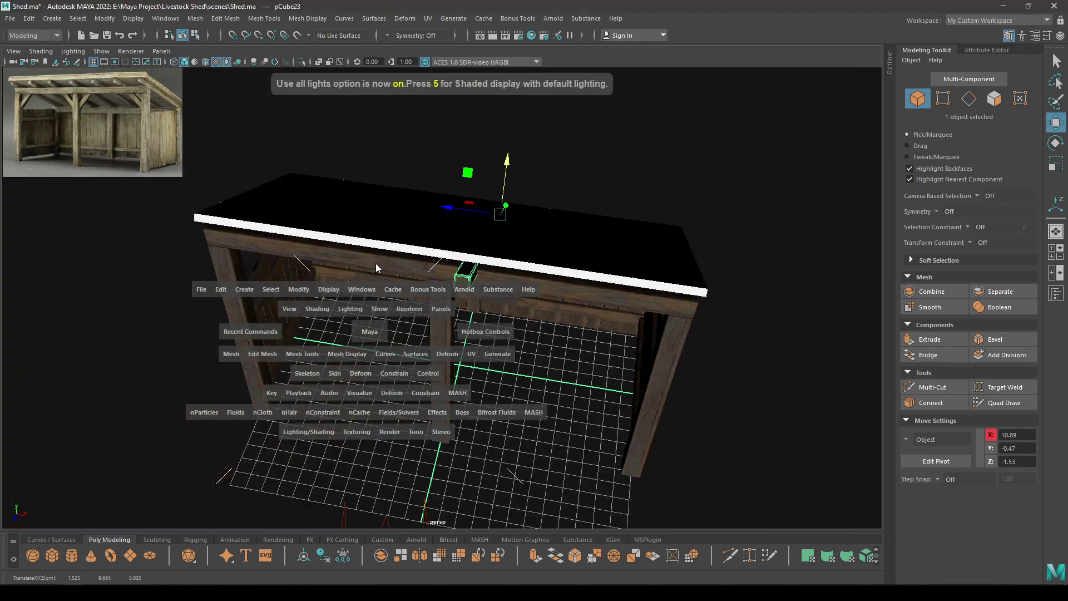
{"action": "left_click_drag", "start_coordinate": [439, 313], "coordinate": [425, 250], "text": "alt"}
{"action": "right_click_drag", "start_coordinate": [425, 249], "coordinate": [497, 352], "text": "alt"}
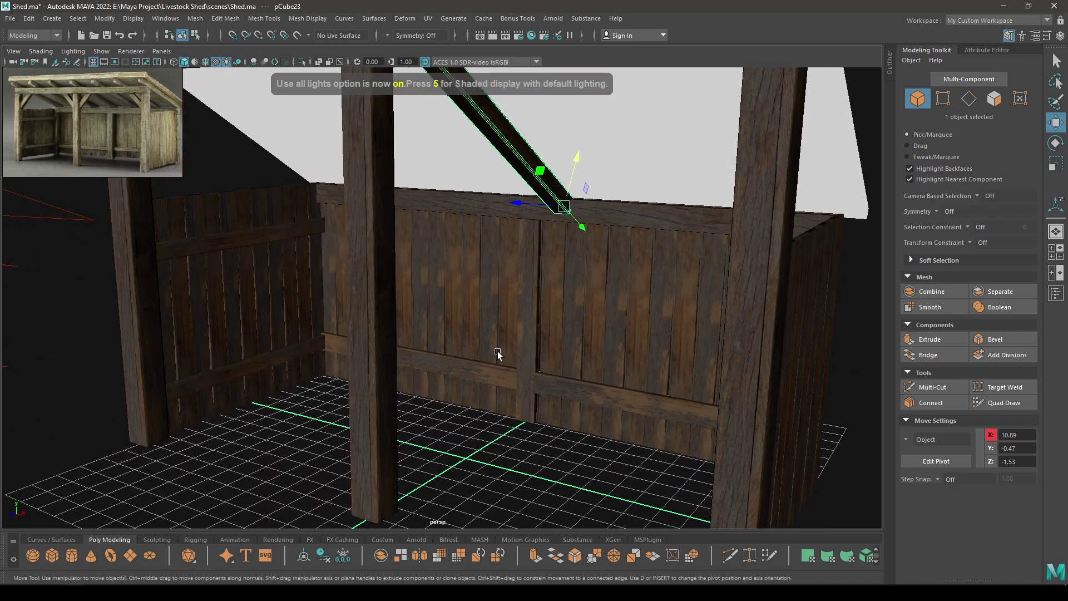
{"action": "left_click_drag", "start_coordinate": [498, 353], "coordinate": [587, 229], "text": "alt"}
{"action": "right_click_drag", "start_coordinate": [448, 262], "coordinate": [490, 281], "text": "alt"}
{"action": "left_click_drag", "start_coordinate": [491, 280], "coordinate": [506, 263], "text": "alt"}
{"action": "right_click_drag", "start_coordinate": [506, 263], "coordinate": [476, 350], "text": "alt"}
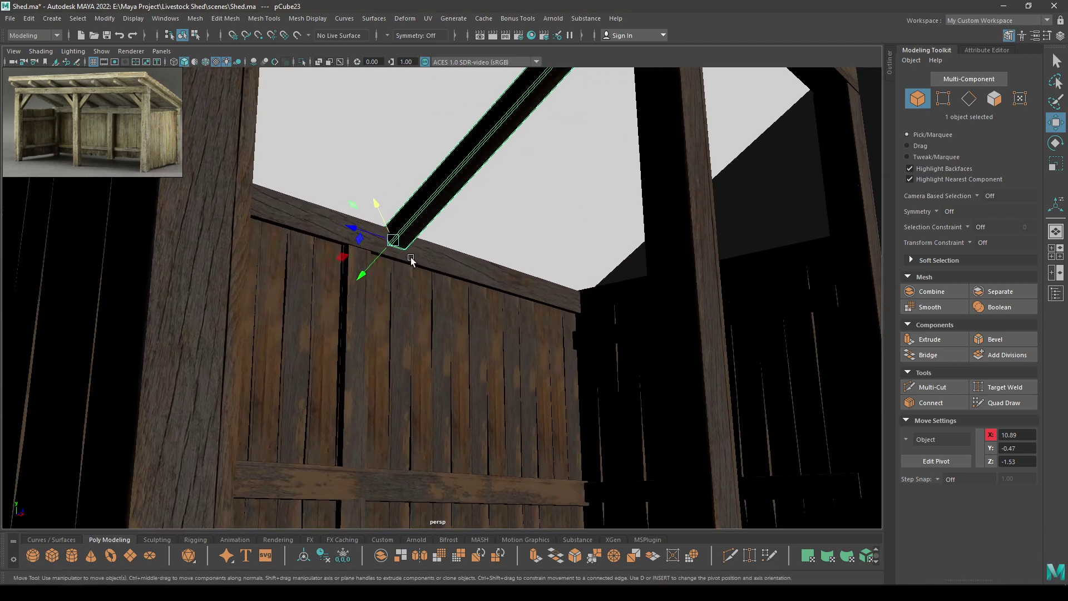
{"action": "left_click_drag", "start_coordinate": [412, 259], "coordinate": [438, 277], "text": "alt"}
{"action": "left_click_drag", "start_coordinate": [419, 207], "coordinate": [548, 268]}
- Shorten the rafter in the side view by moving its front-end vertices back along its length to just beyond the slab's front edge
{"action": "right_click", "coordinate": [510, 127]}
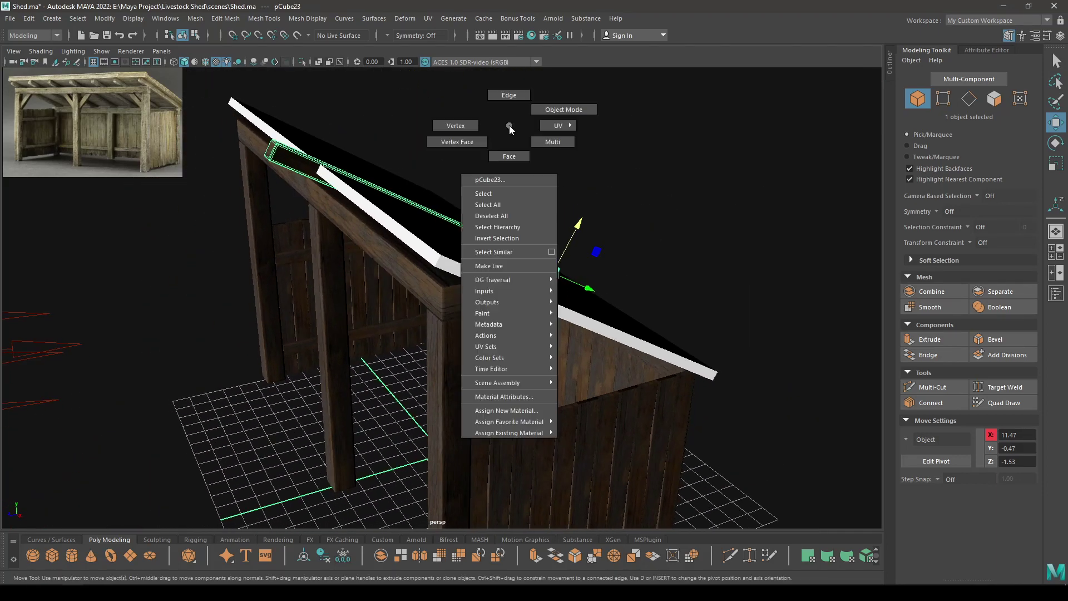
{"action": "left_click", "coordinate": [443, 126]}
{"action": "left_click_drag", "start_coordinate": [444, 128], "coordinate": [410, 138], "text": "alt"}
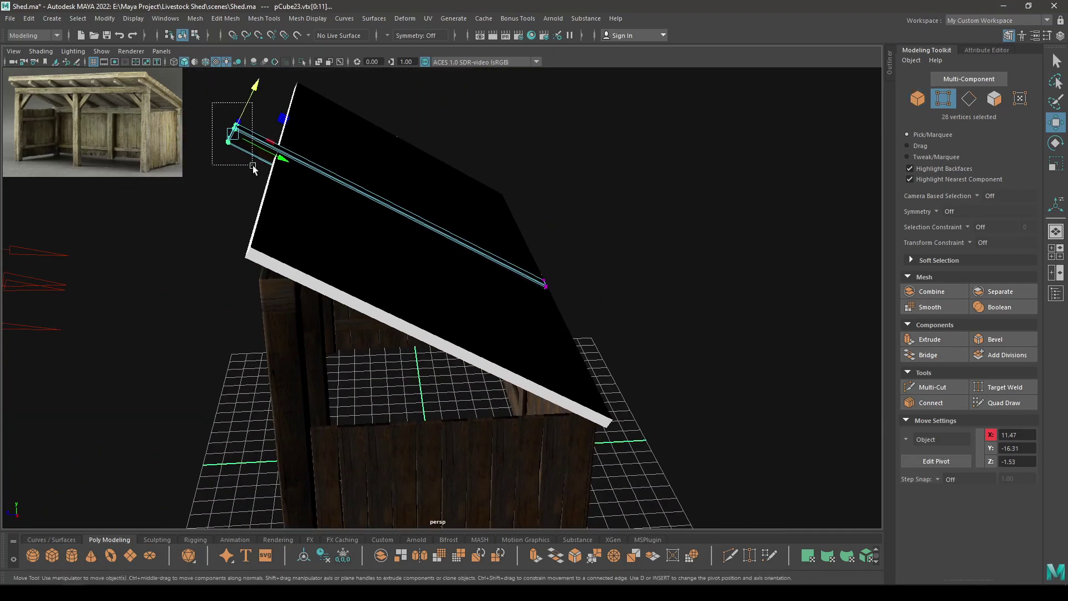
{"action": "key", "text": "space"}
{"action": "left_click_drag", "start_coordinate": [326, 192], "coordinate": [445, 209], "text": "alt"}
{"action": "key", "text": "ctrl+z"}
{"action": "key", "text": "space"}
{"action": "left_click_drag", "start_coordinate": [329, 166], "coordinate": [378, 169]}
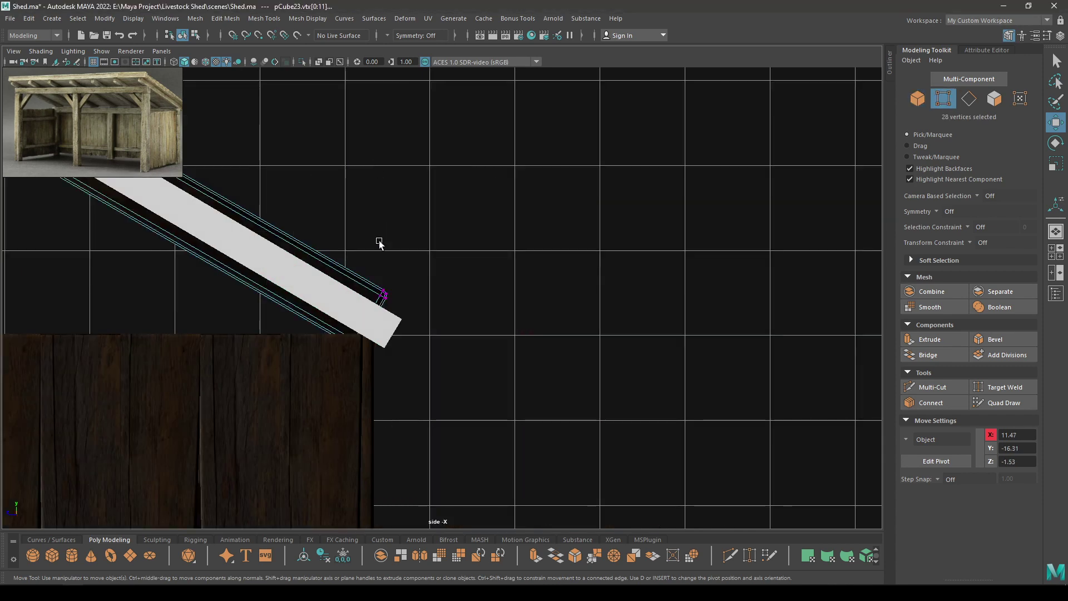
{"action": "middle_click_drag", "start_coordinate": [380, 243], "coordinate": [703, 424], "text": "alt"}
{"action": "scroll", "coordinate": [703, 424], "scroll_direction": "down", "scroll_amount": 5}
{"action": "middle_click_drag", "start_coordinate": [293, 173], "coordinate": [570, 302], "text": "alt"}
{"action": "scroll", "coordinate": [370, 232], "scroll_direction": "up", "scroll_amount": 3}
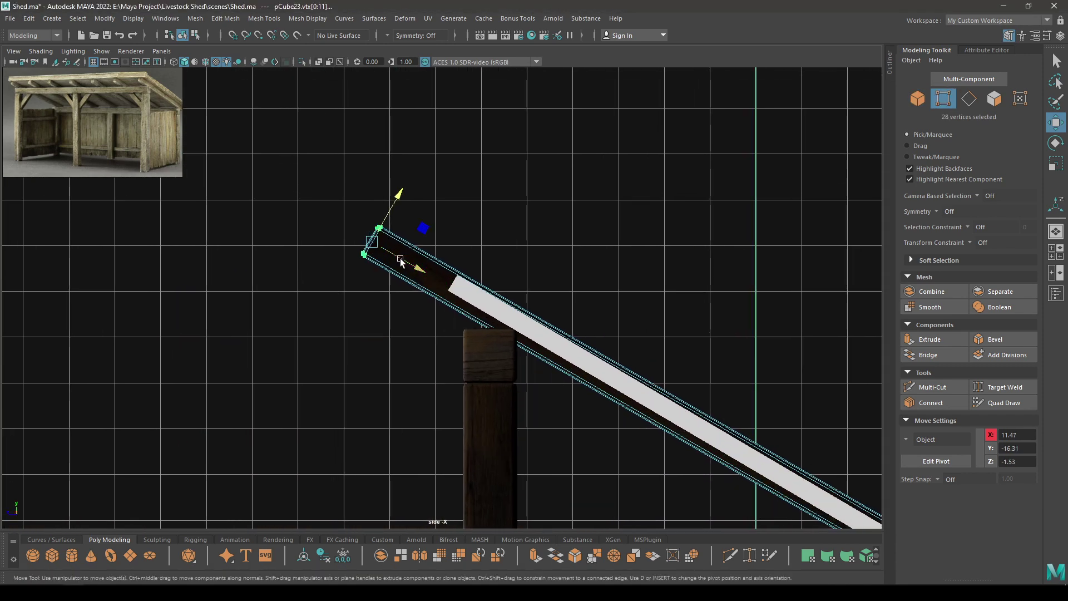
{"action": "left_click_drag", "start_coordinate": [400, 260], "coordinate": [474, 324]}
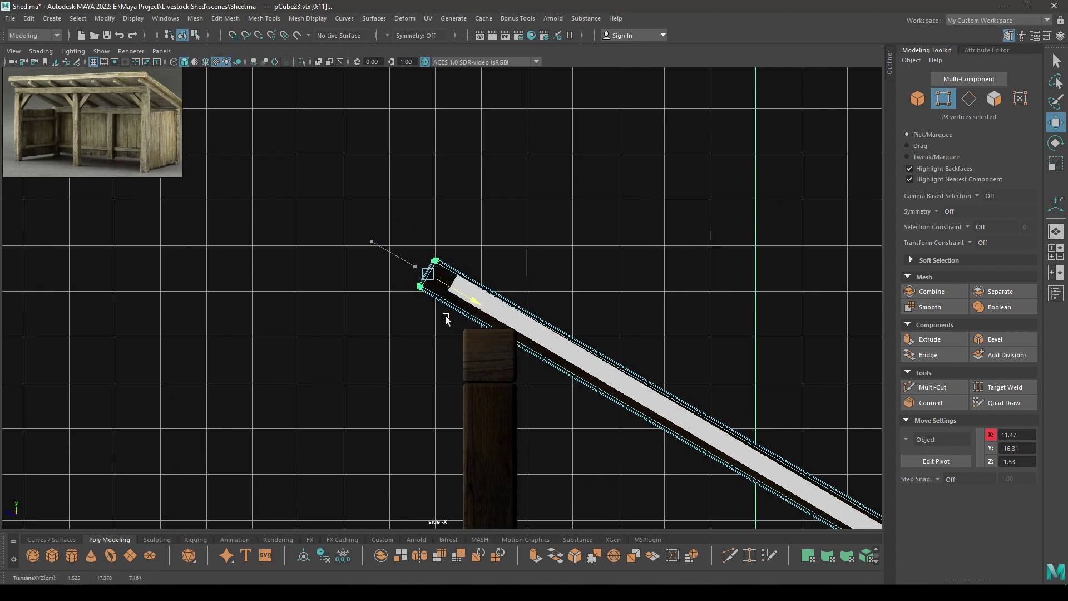
{"action": "right_click_drag", "start_coordinate": [470, 229], "coordinate": [559, 194]}
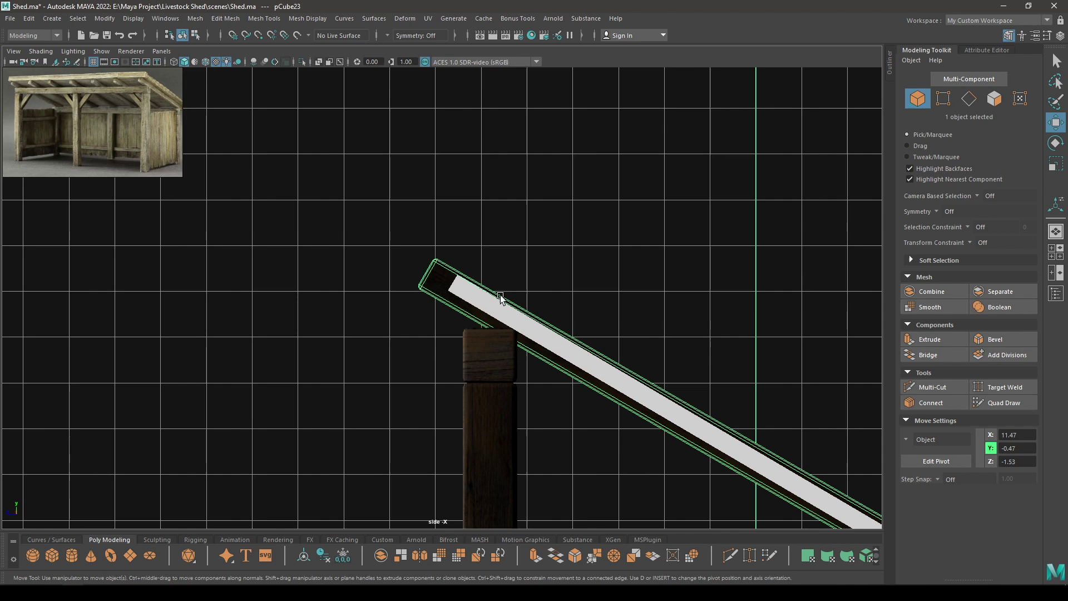
- Extend the roof slab's front-edge vertices outward along the slope past the rafter's front end, to object-space Z 15.96
{"action": "left_click", "coordinate": [499, 300]}
{"action": "middle_click_drag", "start_coordinate": [614, 347], "coordinate": [560, 262], "text": "alt"}
{"action": "scroll", "coordinate": [489, 232], "scroll_direction": "down", "scroll_amount": 2}
{"action": "right_click_drag", "start_coordinate": [489, 236], "coordinate": [383, 166]}
{"action": "left_click_drag", "start_coordinate": [350, 163], "coordinate": [402, 245]}
{"action": "scroll", "coordinate": [379, 257], "scroll_direction": "up", "scroll_amount": 2}
{"action": "middle_click_drag", "start_coordinate": [355, 200], "coordinate": [453, 267], "text": "alt"}
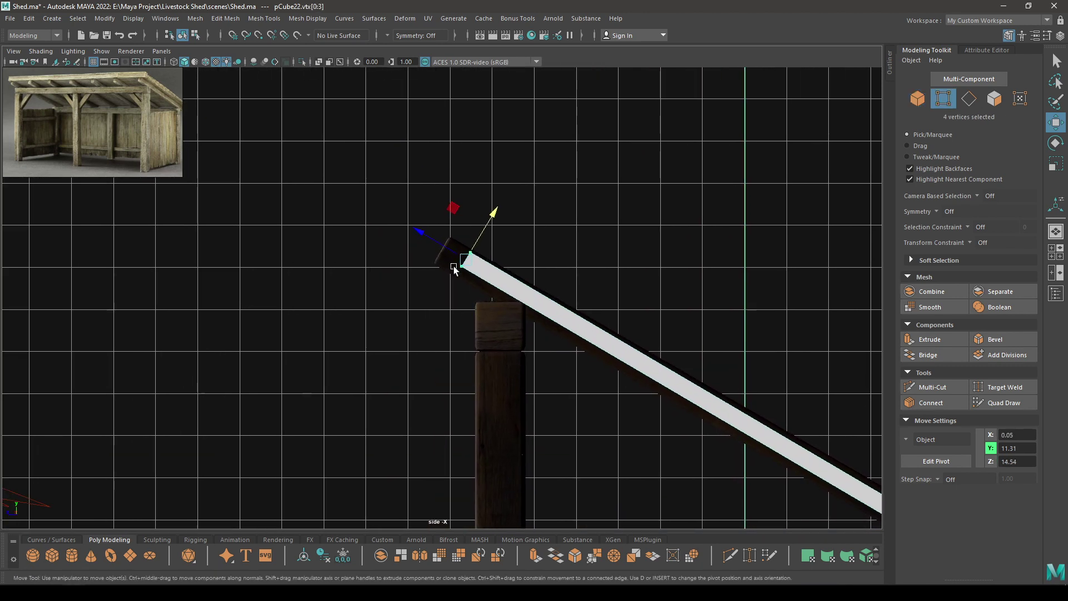
{"action": "left_click_drag", "start_coordinate": [420, 234], "coordinate": [353, 205]}
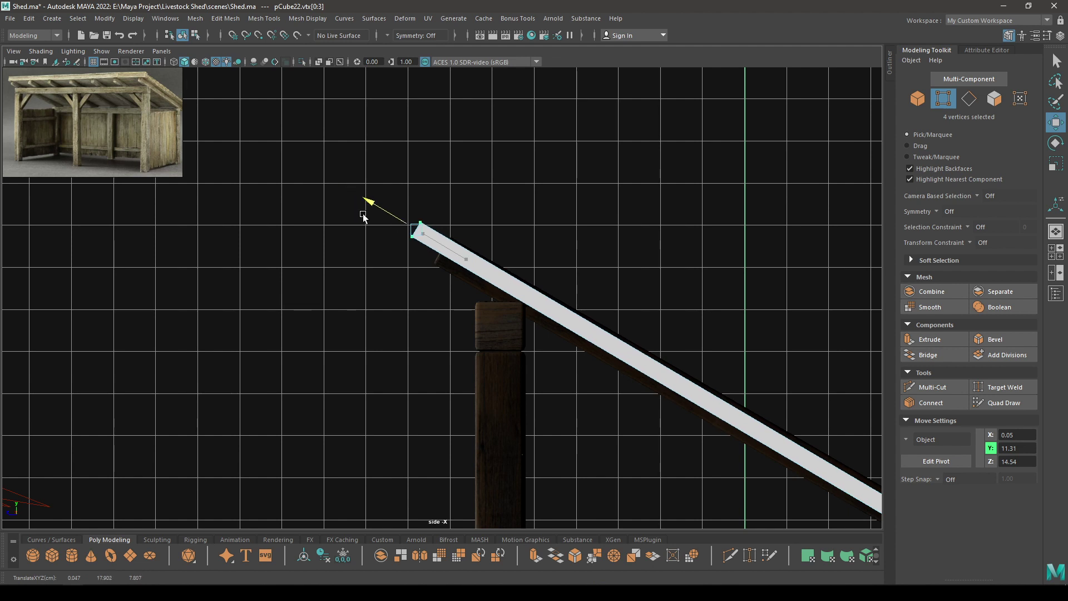
{"action": "right_click_drag", "start_coordinate": [486, 196], "coordinate": [548, 177]}
- Raise the roof slab so its underside rests on the rafter's top face, at object-space Y 12.04
{"action": "middle_click_drag", "start_coordinate": [609, 243], "coordinate": [278, 108], "text": "alt"}
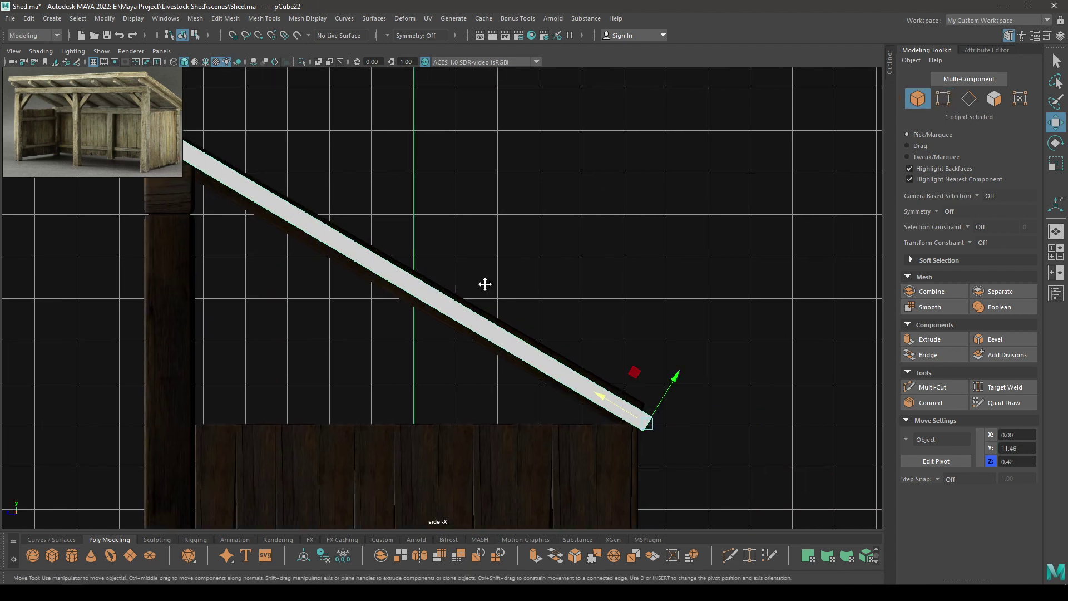
{"action": "middle_click_drag", "start_coordinate": [486, 285], "coordinate": [491, 233], "text": "alt"}
{"action": "left_click_drag", "start_coordinate": [669, 334], "coordinate": [674, 298]}
{"action": "right_click_drag", "start_coordinate": [557, 437], "coordinate": [637, 441], "text": "alt"}
{"action": "middle_click_drag", "start_coordinate": [637, 441], "coordinate": [492, 435], "text": "alt"}
{"action": "right_click_drag", "start_coordinate": [474, 437], "coordinate": [673, 357], "text": "alt"}
{"action": "middle_click_drag", "start_coordinate": [673, 356], "coordinate": [630, 222], "text": "alt"}
{"action": "right_click_drag", "start_coordinate": [630, 222], "coordinate": [702, 234], "text": "alt"}
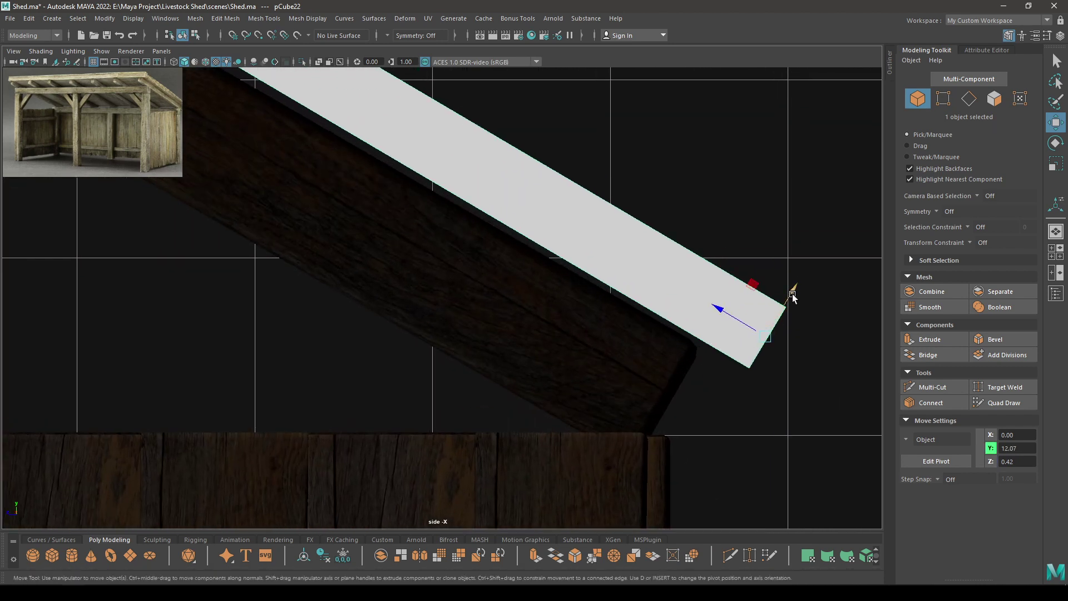
{"action": "left_click_drag", "start_coordinate": [793, 295], "coordinate": [790, 301]}
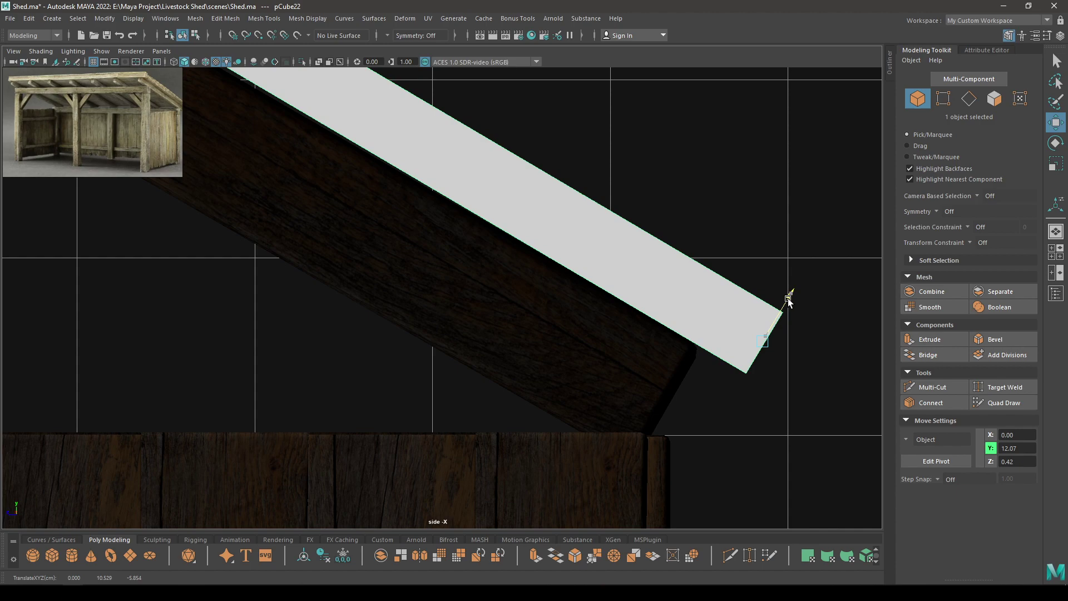
- Move the roof slab and rafter together along their object-space X axes, placing the rafter at X 11.75
{"action": "key", "text": "space"}
{"action": "left_click_drag", "start_coordinate": [740, 336], "coordinate": [740, 276]}
{"action": "left_click_drag", "start_coordinate": [641, 351], "coordinate": [565, 245], "text": "alt"}
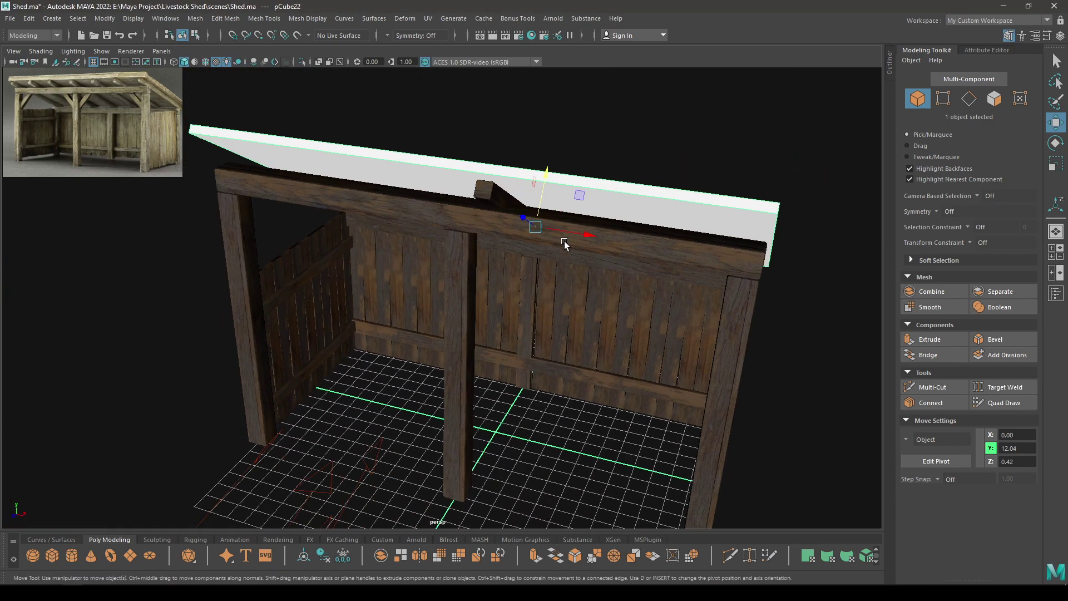
{"action": "left_click", "coordinate": [482, 194], "text": "shift"}
{"action": "scroll", "coordinate": [500, 278], "scroll_direction": "up", "scroll_amount": 6}
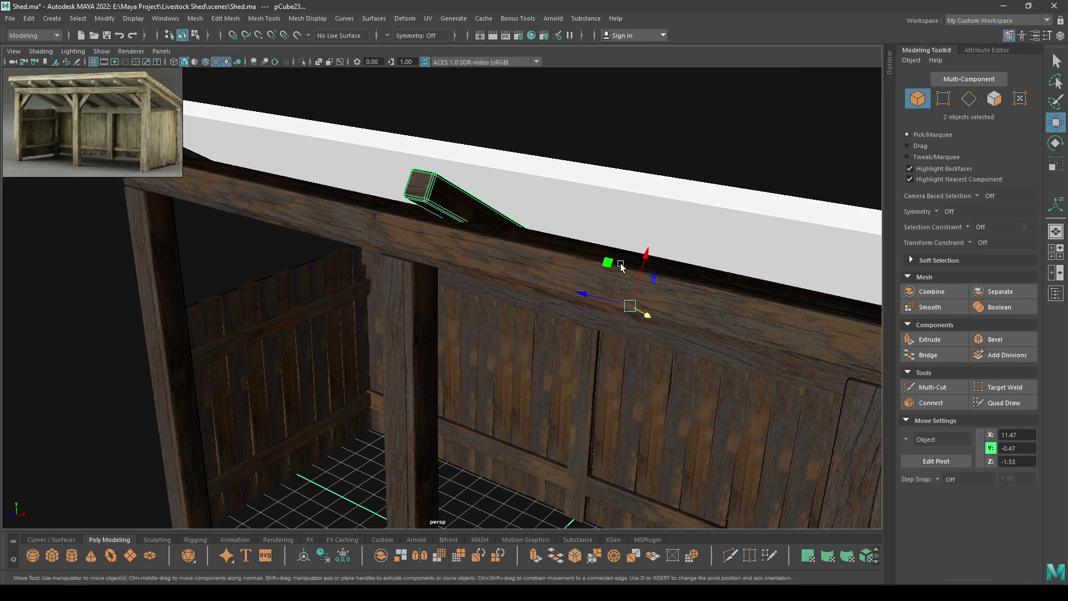
{"action": "mouse_move", "coordinate": [645, 252]}
{"action": "left_mouse_down"}
{"action": "mouse_move", "coordinate": [646, 242]}
{"action": "mouse_move", "coordinate": [579, 256]}
{"action": "mouse_move", "coordinate": [615, 272]}
{"action": "mouse_move", "coordinate": [628, 258]}
{"action": "left_mouse_up"}
{"action": "key", "text": "space"}
{"action": "key", "text": "f"}
{"action": "middle_click_drag", "start_coordinate": [402, 266], "coordinate": [639, 317], "text": "alt"}
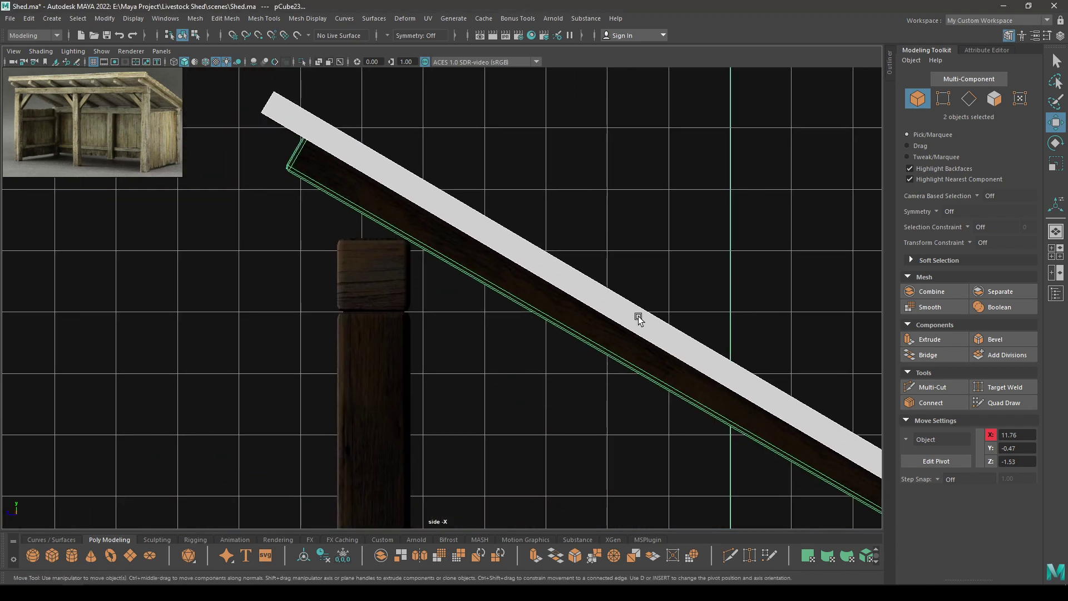
{"action": "scroll", "coordinate": [579, 338], "scroll_direction": "up", "scroll_amount": 5}
{"action": "middle_click_drag", "start_coordinate": [580, 337], "coordinate": [578, 337]}
{"action": "scroll", "coordinate": [578, 337], "scroll_direction": "down", "scroll_amount": 3}
{"action": "middle_click_drag", "start_coordinate": [807, 423], "coordinate": [255, 188], "text": "alt"}
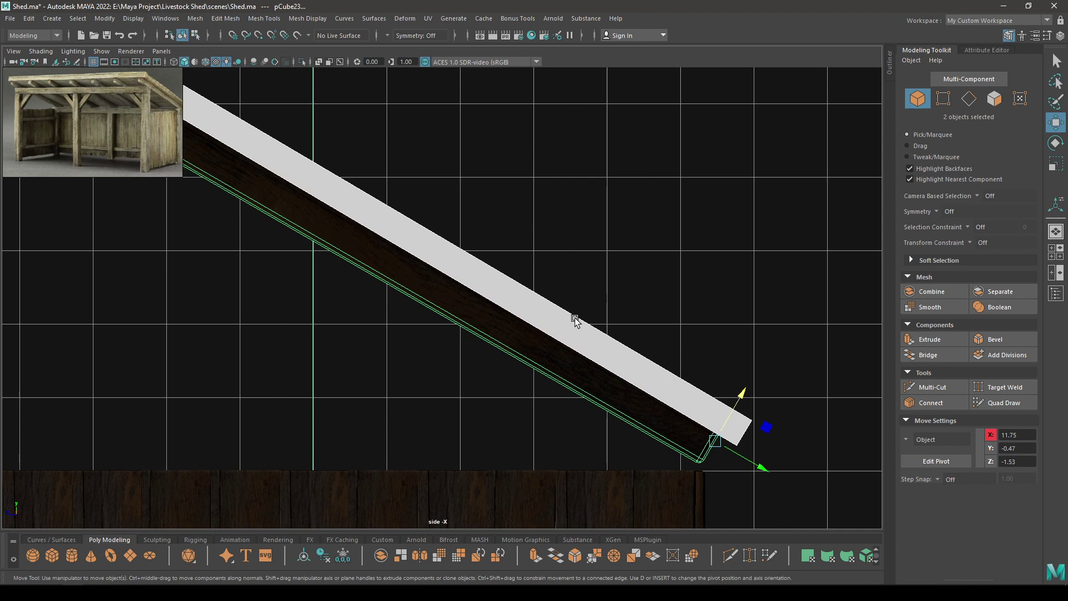
- Lower the rafter's rear-end vertices onto the back wall's top at object-space X 11.61 and adjust them along the rafter's length
{"action": "middle_click_drag", "start_coordinate": [604, 423], "coordinate": [587, 312], "text": "alt"}
{"action": "scroll", "coordinate": [587, 312], "scroll_direction": "up", "scroll_amount": 3}
{"action": "right_click_drag", "start_coordinate": [825, 228], "coordinate": [588, 149]}
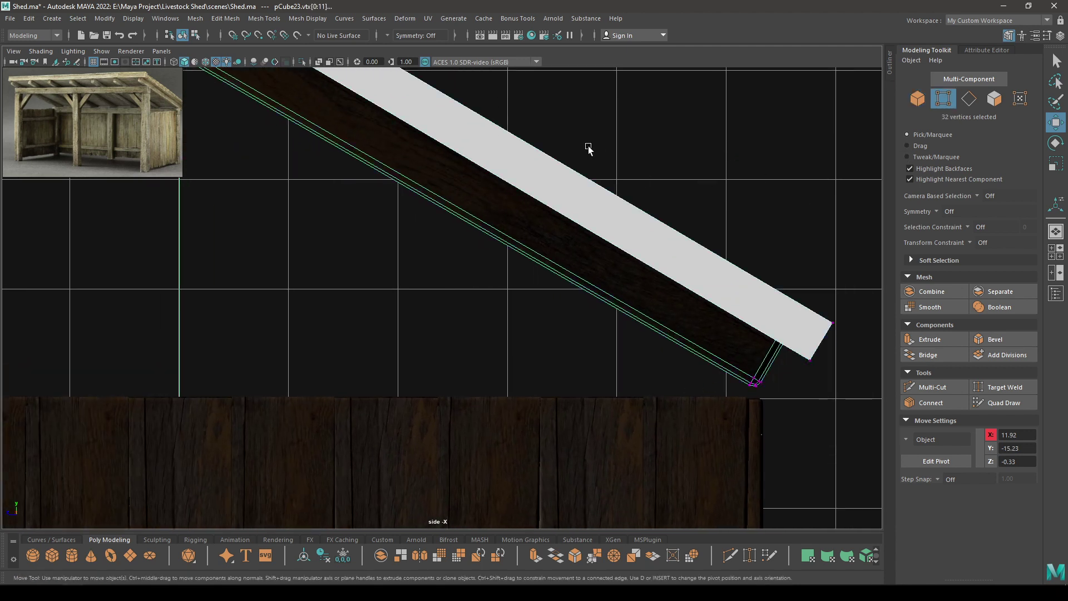
{"action": "right_click_drag", "start_coordinate": [829, 193], "coordinate": [830, 192]}
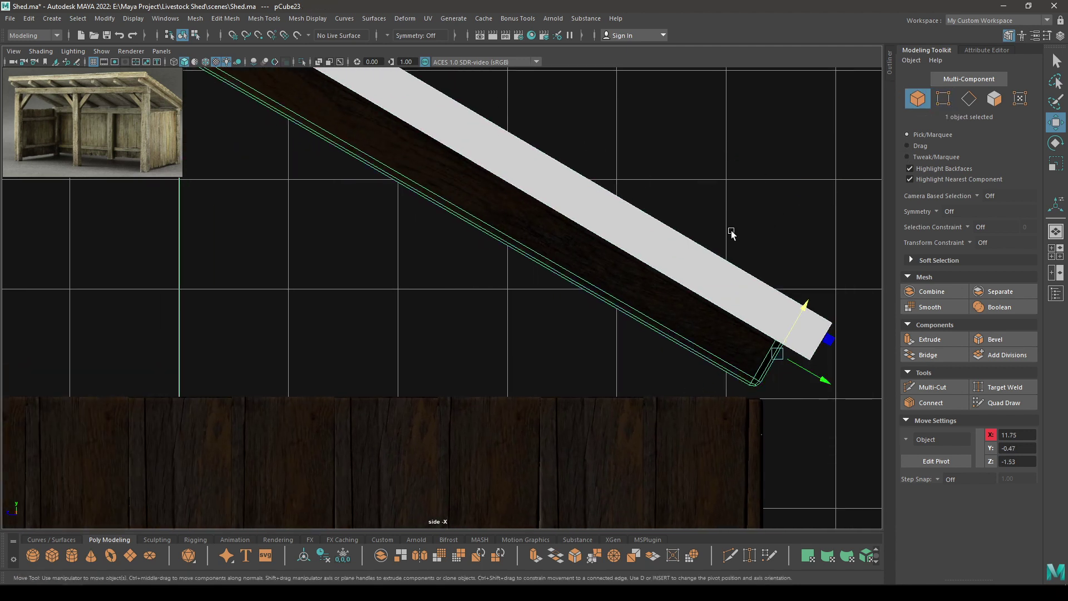
{"action": "right_click_drag", "start_coordinate": [731, 233], "coordinate": [624, 151]}
{"action": "left_click_drag", "start_coordinate": [667, 217], "coordinate": [778, 409]}
{"action": "left_click_drag", "start_coordinate": [799, 315], "coordinate": [792, 326]}
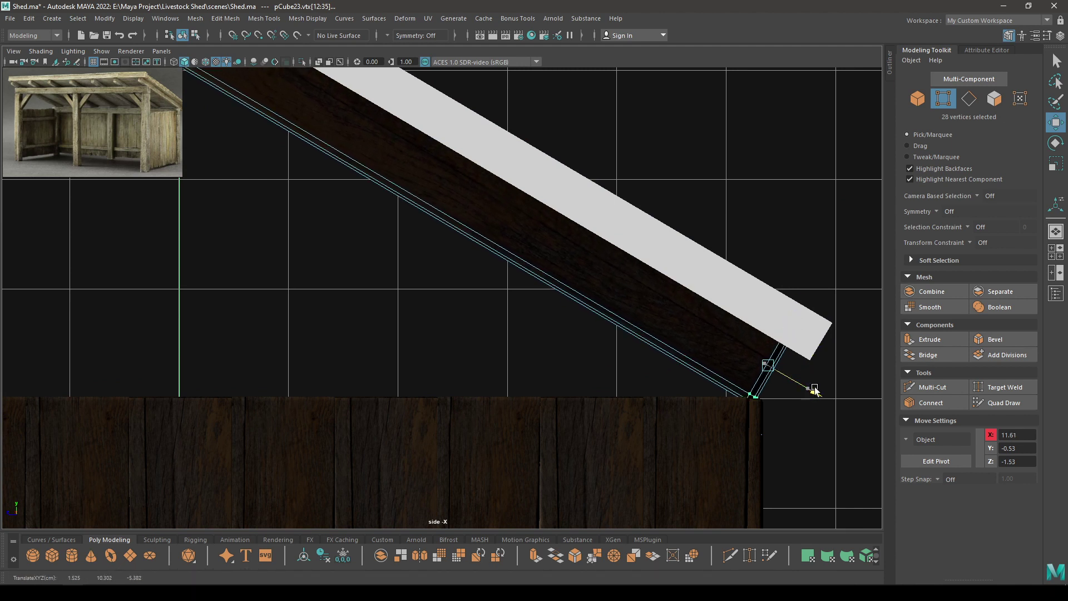
{"action": "scroll", "coordinate": [812, 391], "scroll_direction": "down", "scroll_amount": 4}
{"action": "middle_click_drag", "start_coordinate": [668, 365], "coordinate": [866, 469], "text": "alt"}
{"action": "right_click_drag", "start_coordinate": [646, 244], "coordinate": [702, 227]}
{"action": "scroll", "coordinate": [682, 249], "scroll_direction": "down", "scroll_amount": 2}
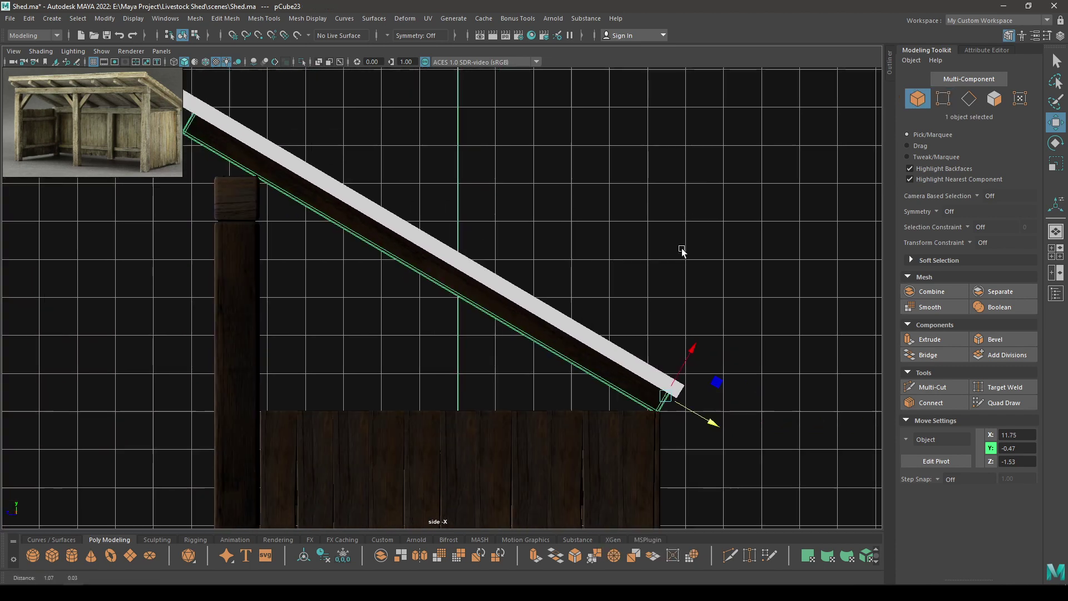
- Raise the roof slab slightly above the adjusted rafter, to object-space Y 12.17
{"action": "scroll", "coordinate": [682, 248], "scroll_direction": "up", "scroll_amount": 3}
{"action": "middle_click_drag", "start_coordinate": [694, 417], "coordinate": [414, 311], "text": "alt"}
{"action": "left_click", "coordinate": [464, 286]}
{"action": "right_click_drag", "start_coordinate": [464, 286], "coordinate": [552, 532], "text": "alt"}
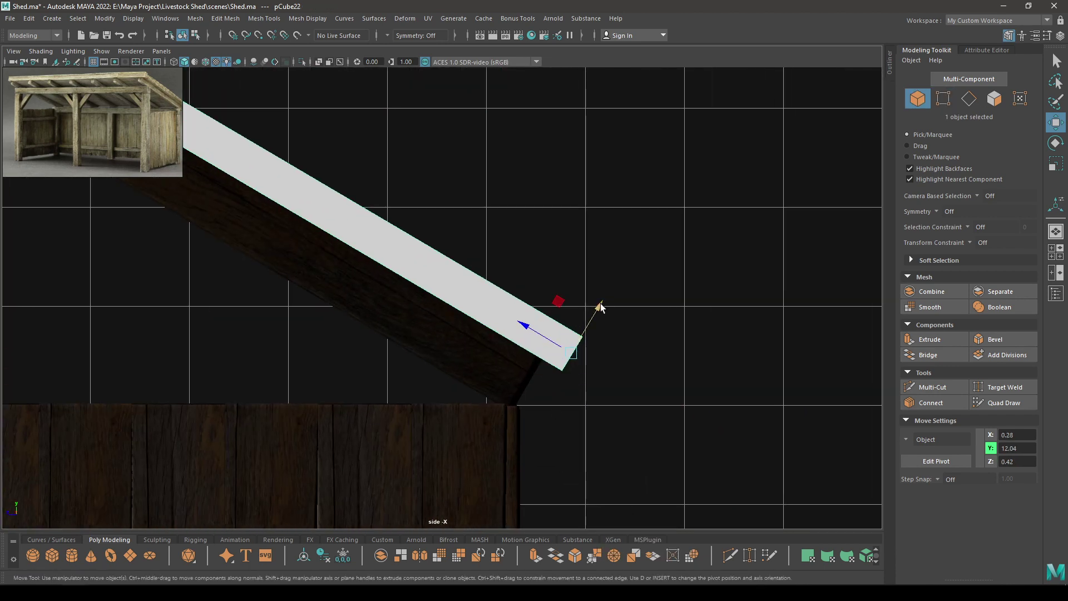
{"action": "mouse_move", "coordinate": [601, 307]}
{"action": "left_mouse_down"}
{"action": "mouse_move", "coordinate": [612, 282]}
{"action": "mouse_move", "coordinate": [605, 295]}
{"action": "left_mouse_up"}
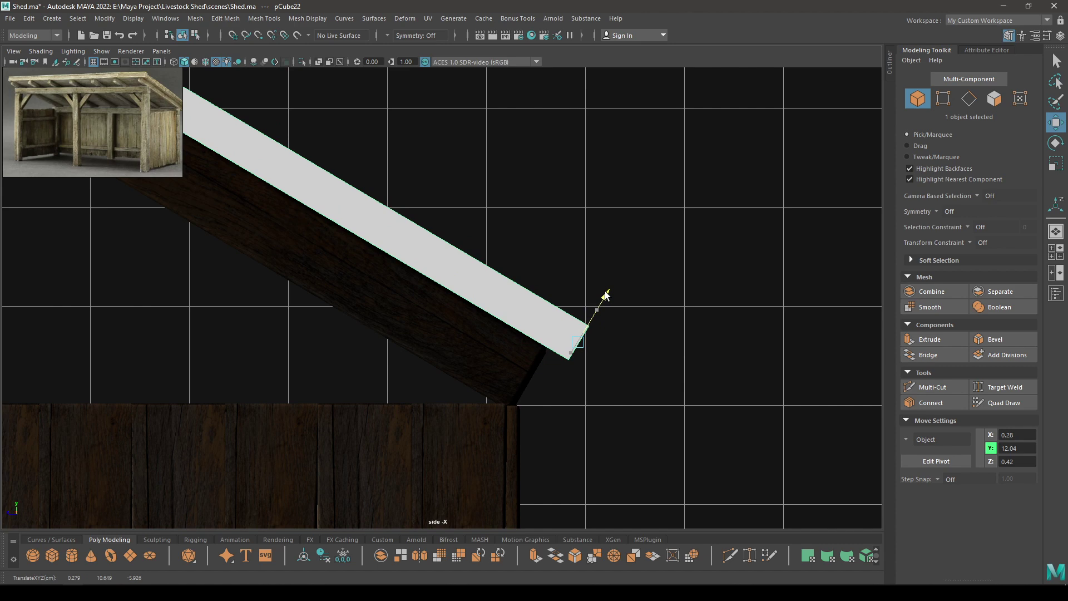
{"action": "right_click_drag", "start_coordinate": [529, 316], "coordinate": [409, 259], "text": "alt"}
{"action": "middle_click_drag", "start_coordinate": [409, 259], "coordinate": [779, 434], "text": "alt"}
{"action": "right_click_drag", "start_coordinate": [461, 289], "coordinate": [541, 506], "text": "alt"}
{"action": "scroll", "coordinate": [553, 323], "scroll_direction": "up", "scroll_amount": 3}
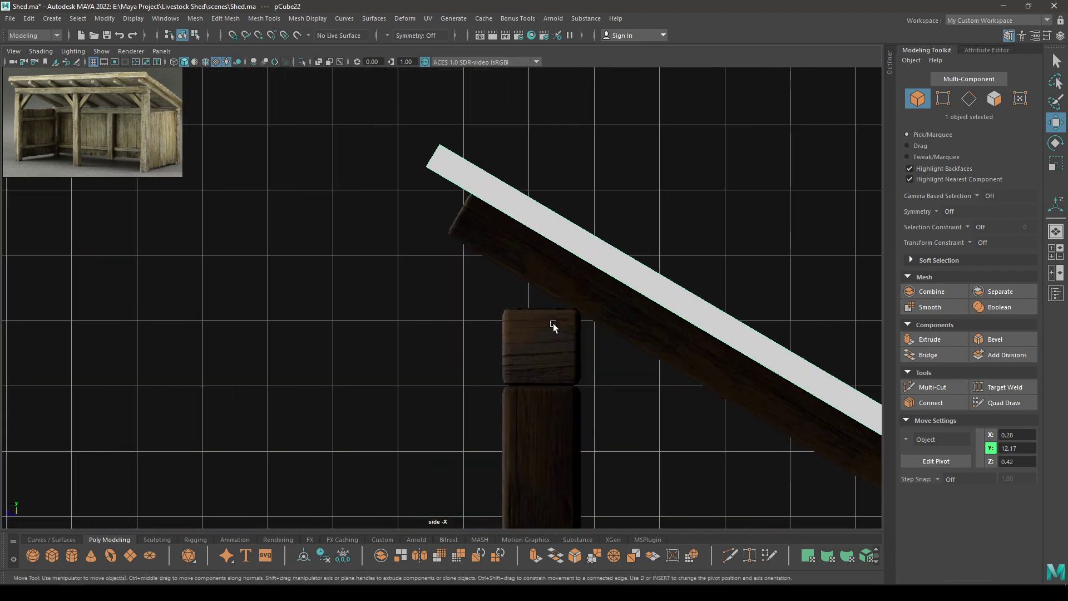
{"action": "right_click_drag", "start_coordinate": [365, 201], "coordinate": [283, 183]}
{"action": "middle_click_drag", "start_coordinate": [344, 191], "coordinate": [345, 334], "text": "alt"}
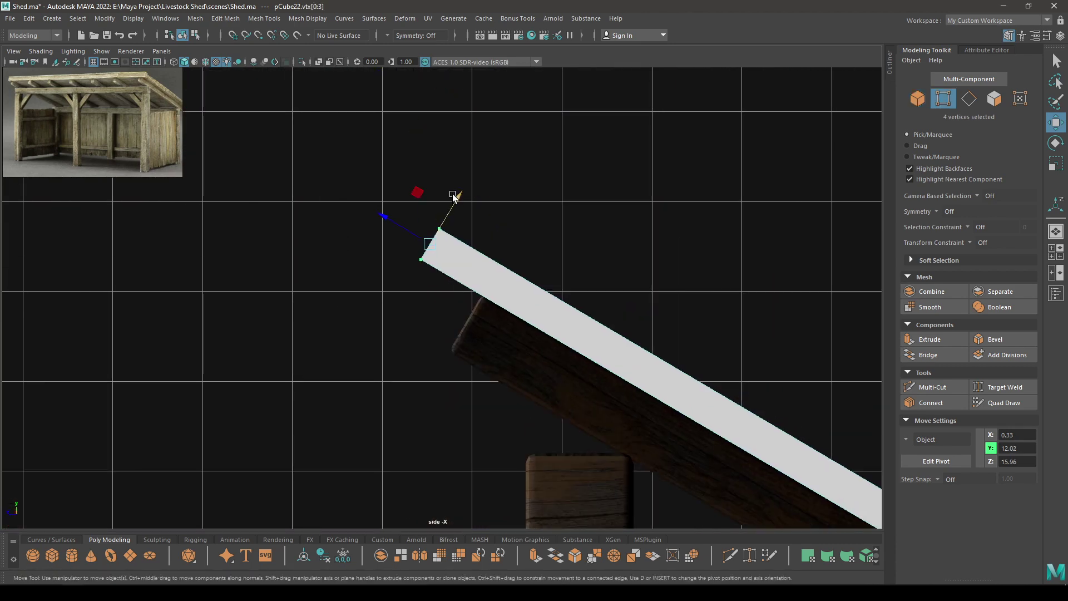
{"action": "left_click_drag", "start_coordinate": [453, 194], "coordinate": [456, 195]}
{"action": "right_click_drag", "start_coordinate": [456, 196], "coordinate": [522, 171]}
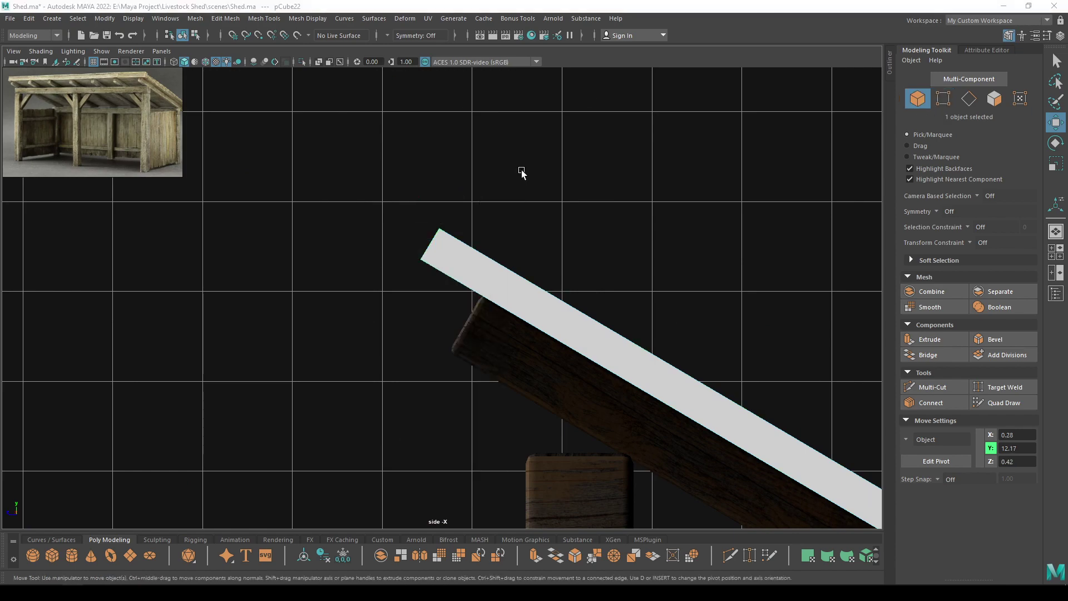
- In the wireframe top view, slide the rafter sideways toward the side wall, to object-space Z 10.65
{"action": "key", "text": "space"}
{"action": "key", "text": "space"}
{"action": "left_click_drag", "start_coordinate": [510, 222], "coordinate": [624, 71], "text": "alt"}
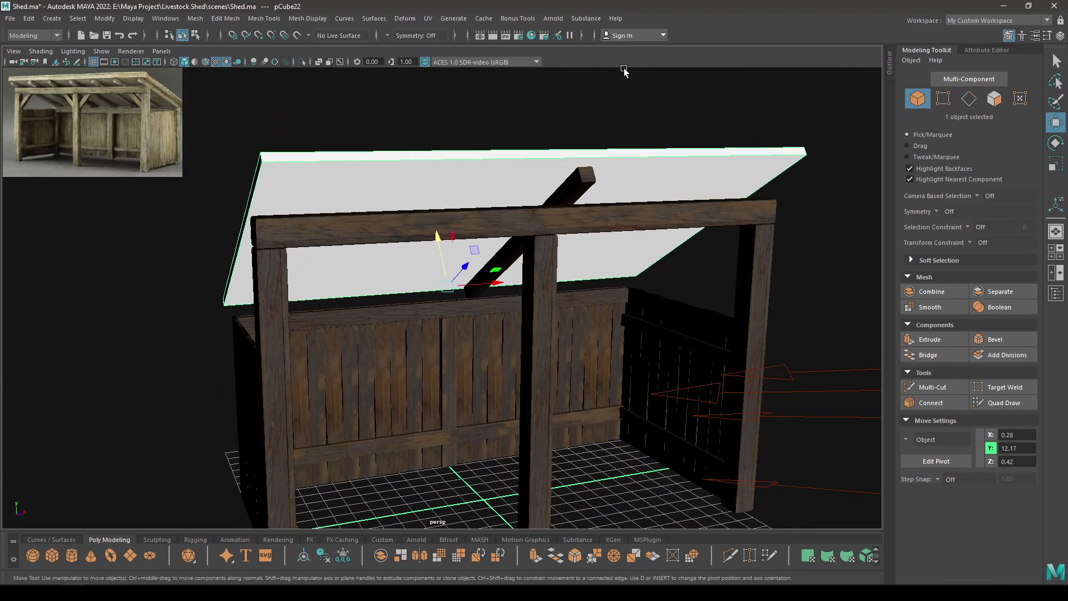
{"action": "left_click", "coordinate": [580, 177]}
{"action": "left_click_drag", "start_coordinate": [579, 177], "coordinate": [482, 236], "text": "alt"}
{"action": "key", "text": "space"}
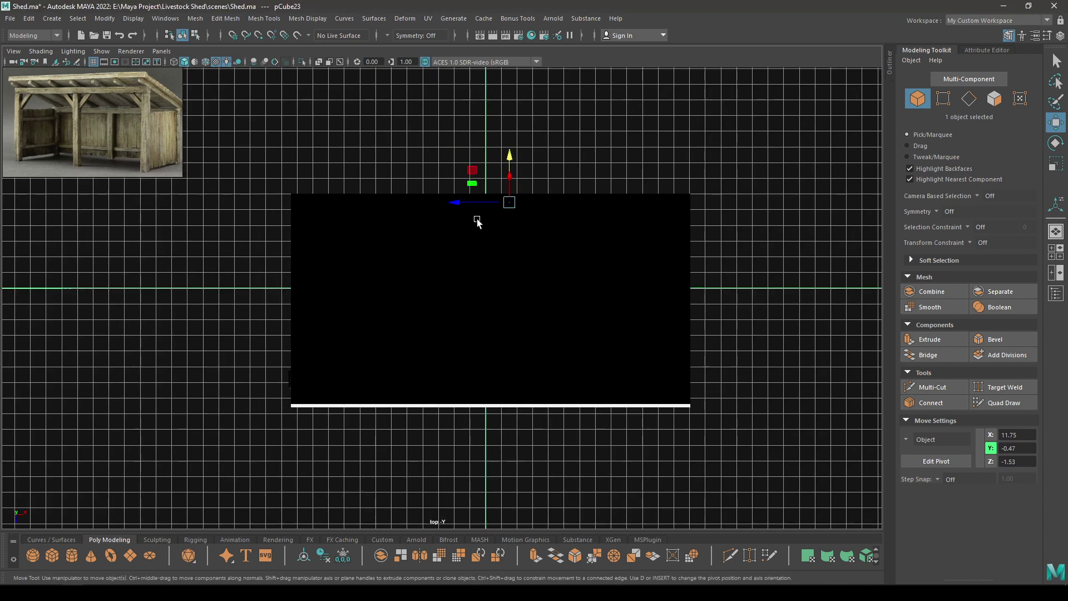
{"action": "key", "text": "4"}
{"action": "key", "text": "f"}
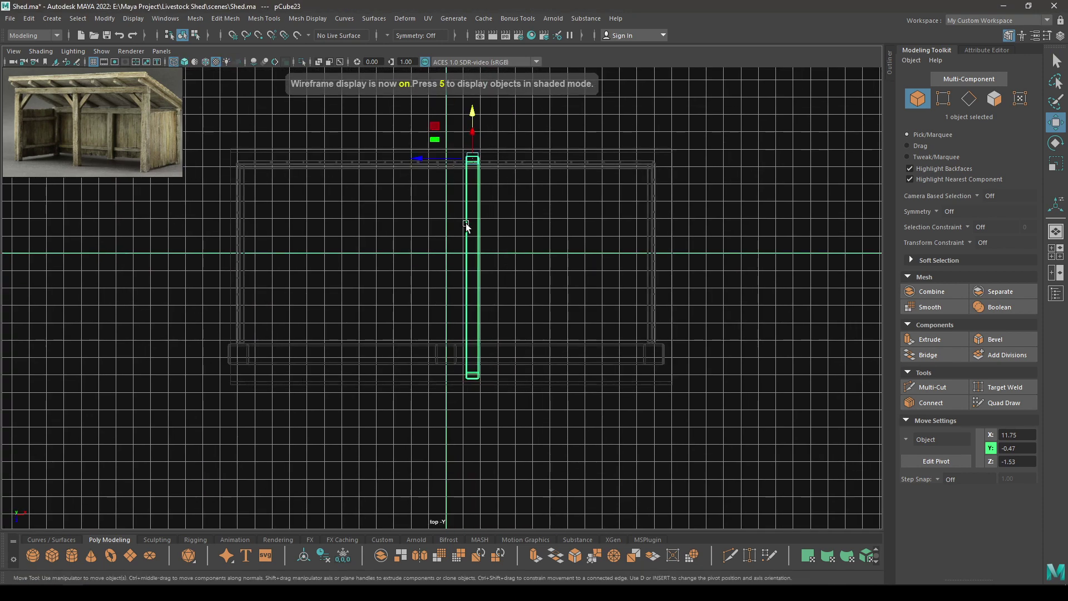
{"action": "left_click_drag", "start_coordinate": [423, 162], "coordinate": [396, 165]}
{"action": "scroll", "coordinate": [361, 223], "scroll_direction": "up", "scroll_amount": 1}
{"action": "middle_click_drag", "start_coordinate": [360, 222], "coordinate": [462, 244], "text": "alt"}
{"action": "mouse_move", "coordinate": [497, 168]}
{"action": "left_mouse_down"}
{"action": "mouse_move", "coordinate": [290, 189]}
{"action": "mouse_move", "coordinate": [284, 222]}
{"action": "mouse_move", "coordinate": [412, 278]}
{"action": "mouse_move", "coordinate": [405, 296]}
{"action": "left_mouse_up"}
- Align the rafter over the side wall in the top view, at object-space Z 11.92
{"action": "key", "text": "space"}
{"action": "key", "text": "6"}
{"action": "key", "text": "7"}
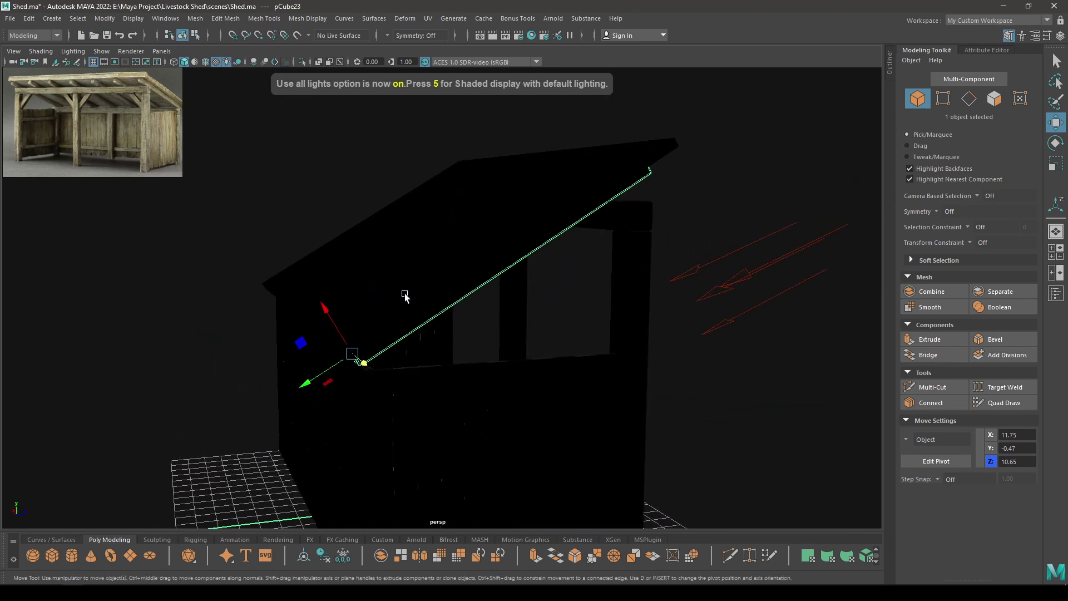
{"action": "left_click_drag", "start_coordinate": [361, 364], "coordinate": [378, 373]}
{"action": "key", "text": "space"}
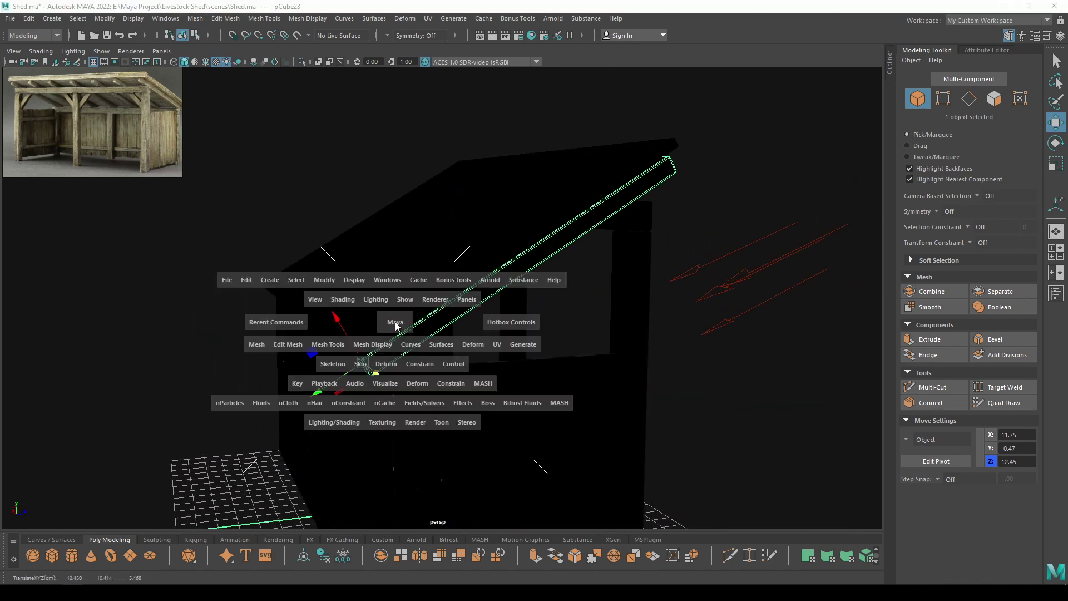
{"action": "left_click_drag", "start_coordinate": [395, 323], "coordinate": [345, 321]}
{"action": "key", "text": "4"}
{"action": "right_click_drag", "start_coordinate": [345, 322], "coordinate": [406, 438], "text": "alt"}
{"action": "key", "text": "f"}
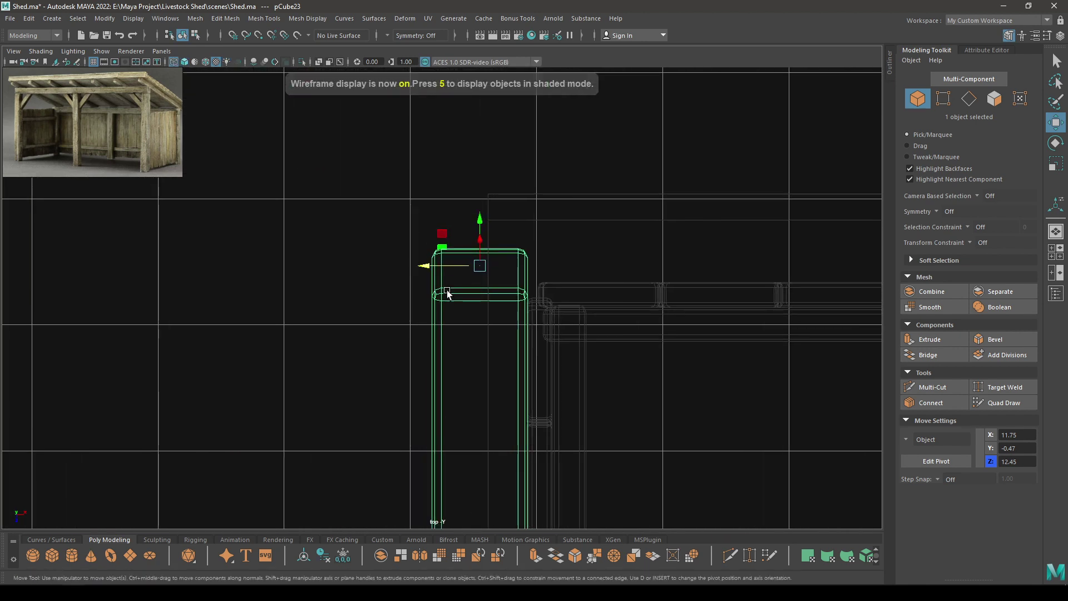
{"action": "left_click_drag", "start_coordinate": [429, 265], "coordinate": [503, 285]}
- Duplicate the rafter and offset the copy inward along the shed's width, to object-space Z 9.63
{"action": "scroll", "coordinate": [503, 292], "scroll_direction": "down", "scroll_amount": 8}
{"action": "middle_click_drag", "start_coordinate": [542, 298], "coordinate": [319, 214], "text": "alt"}
{"action": "scroll", "coordinate": [334, 231], "scroll_direction": "down", "scroll_amount": 2}
{"action": "middle_click_drag", "start_coordinate": [384, 403], "coordinate": [350, 354], "text": "alt"}
{"action": "scroll", "coordinate": [334, 277], "scroll_direction": "down", "scroll_amount": 1}
{"action": "middle_click_drag", "start_coordinate": [334, 277], "coordinate": [327, 293], "text": "alt"}
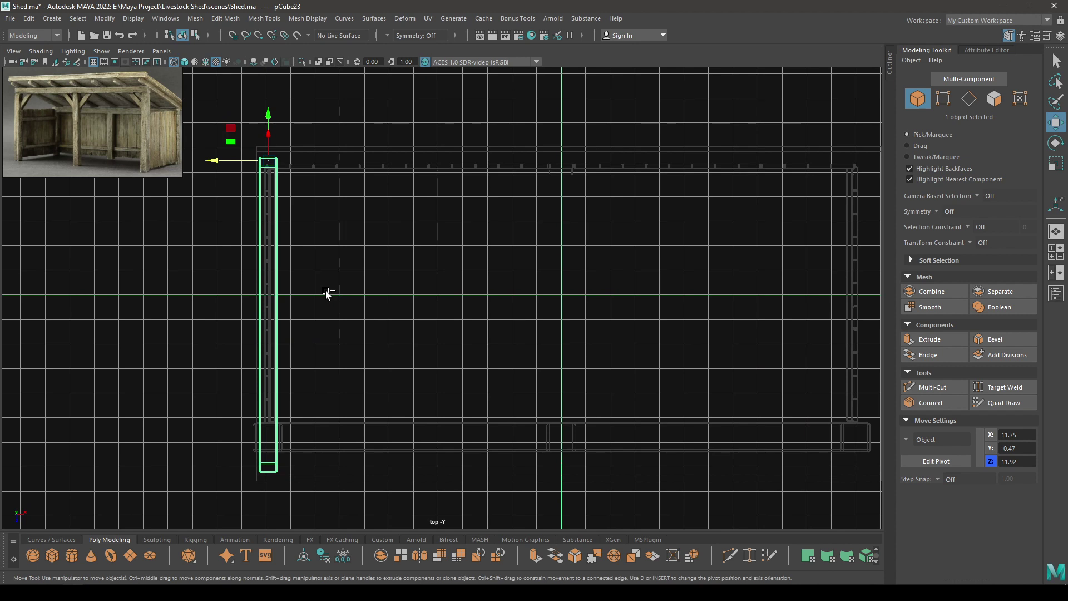
{"action": "left_click_drag", "start_coordinate": [216, 163], "coordinate": [271, 163]}
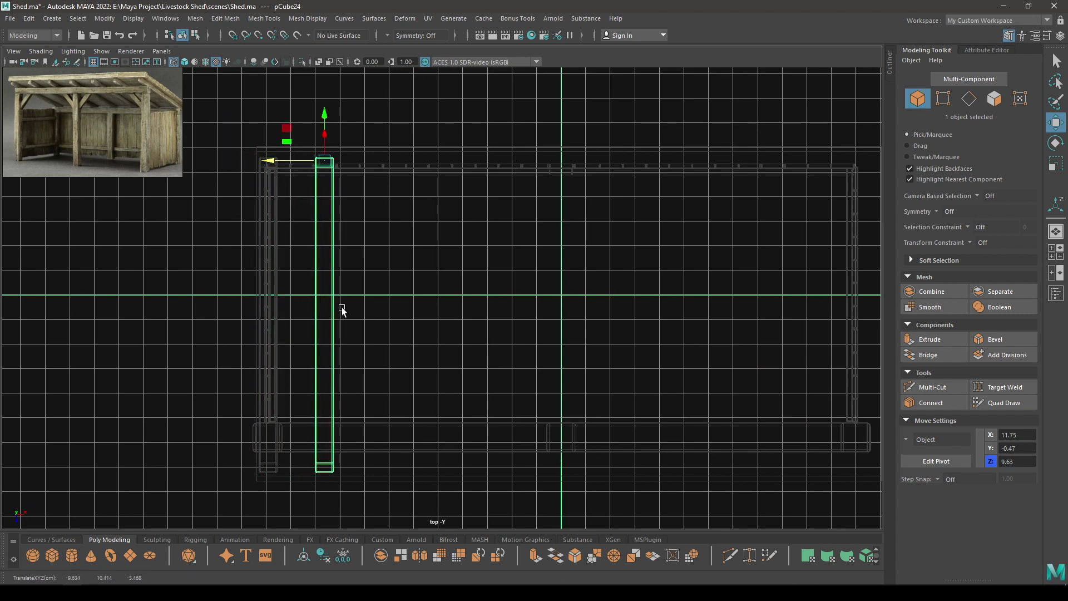
- Repeat the rafter duplication nine times at the same spacing across the shed, then return to the lit perspective view
{"action": "scroll", "coordinate": [342, 309], "scroll_direction": "down", "scroll_amount": 2}
{"action": "middle_click_drag", "start_coordinate": [432, 337], "coordinate": [338, 304], "text": "alt"}
{"action": "scroll", "coordinate": [338, 304], "scroll_direction": "down", "scroll_amount": 1}
{"action": "middle_click_drag", "start_coordinate": [366, 338], "coordinate": [341, 378], "text": "alt"}
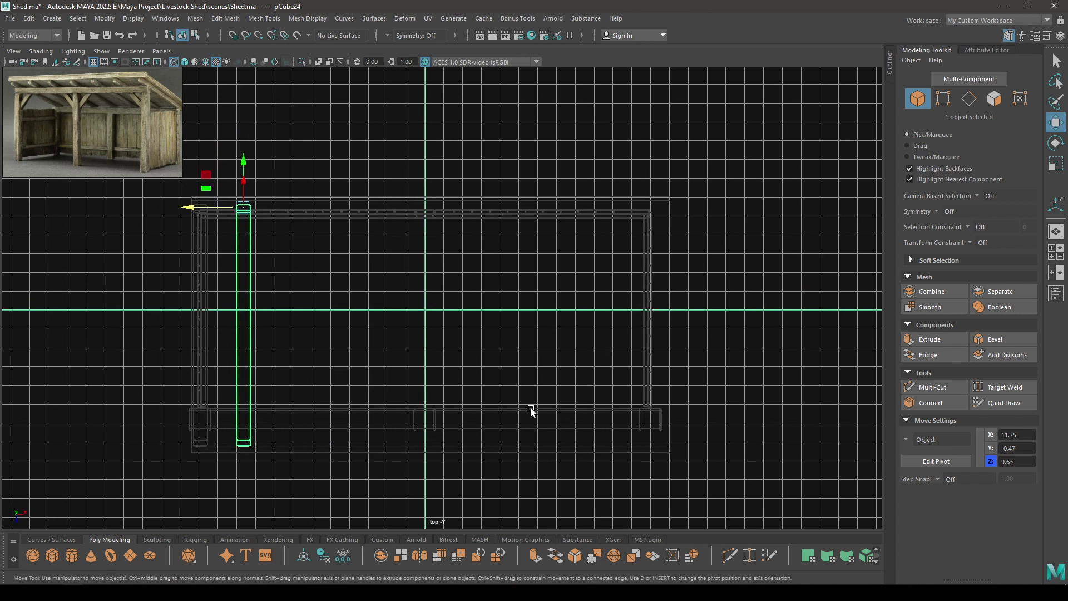
{"action": "key", "text": "shift+d"}
{"action": "key", "text": "shift+d"}
{"action": "key", "text": "shift+d"}
{"action": "key", "text": "shift+d"}
{"action": "key", "text": "shift+d"}
{"action": "key", "text": "shift+d"}
{"action": "key", "text": "shift+d"}
{"action": "key", "text": "shift+d"}
{"action": "key", "text": "shift+d"}
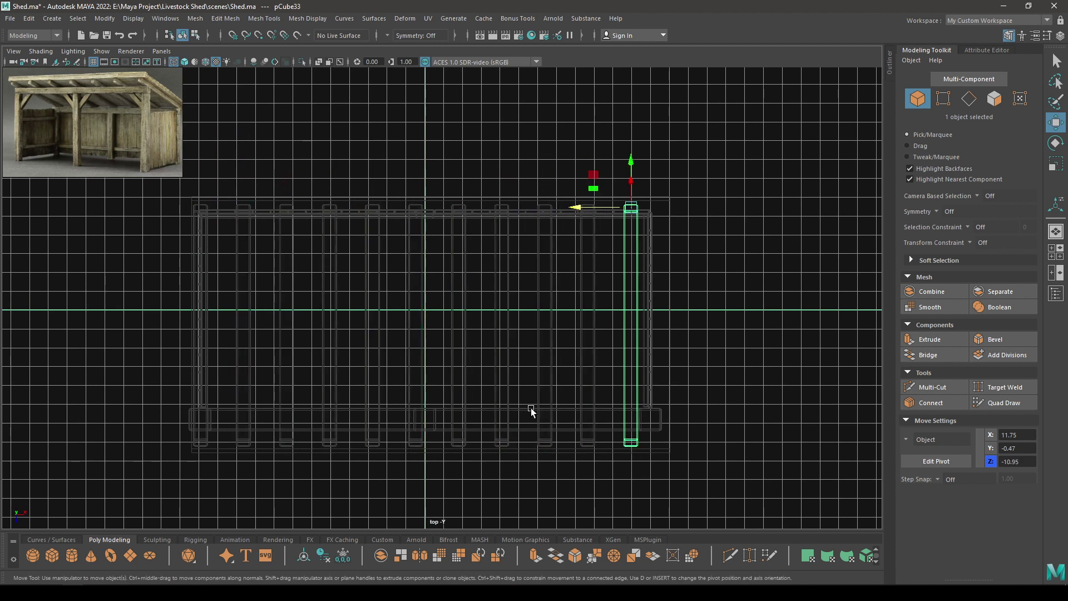
{"action": "key", "text": "space"}
{"action": "left_click_drag", "start_coordinate": [695, 329], "coordinate": [675, 308]}
{"action": "key", "text": "7"}
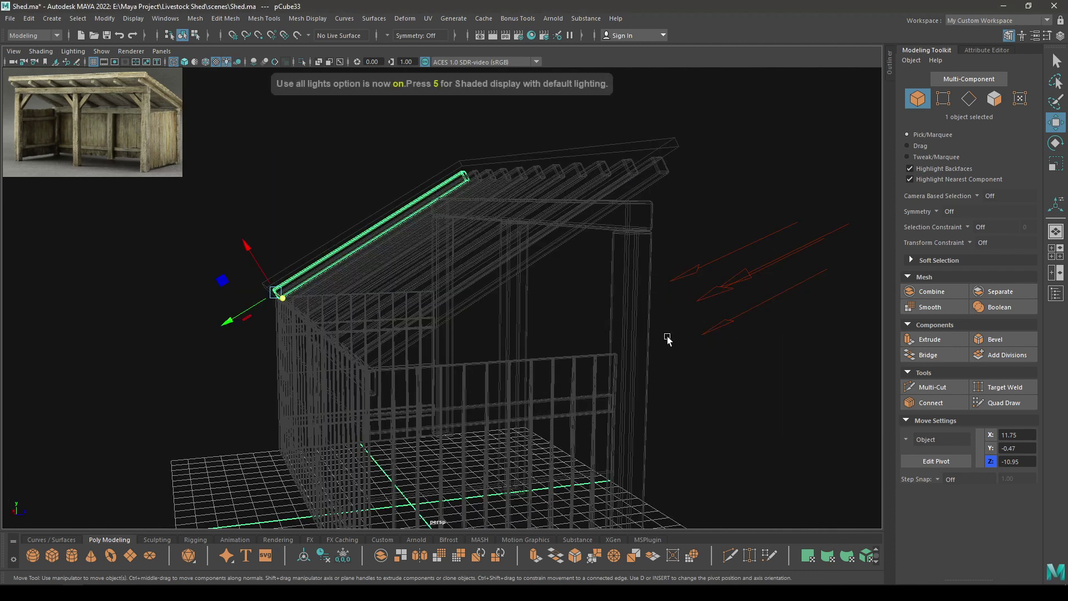
- Deselect the rafter and display the shed textured with all scene lights in the perspective view
{"action": "left_click", "coordinate": [716, 206]}
{"action": "mouse_move", "coordinate": [716, 206]}
{"action": "left_mouse_down", "text": "alt"}
{"action": "mouse_move", "coordinate": [689, 240]}
{"action": "mouse_move", "coordinate": [509, 270]}
{"action": "left_mouse_up", "text": "alt"}
{"action": "key", "text": "5"}
{"action": "key", "text": "7"}
{"action": "key", "text": "6"}
{"action": "key", "text": "7"}
{"action": "left_click_drag", "start_coordinate": [793, 333], "coordinate": [604, 272], "text": "alt"}
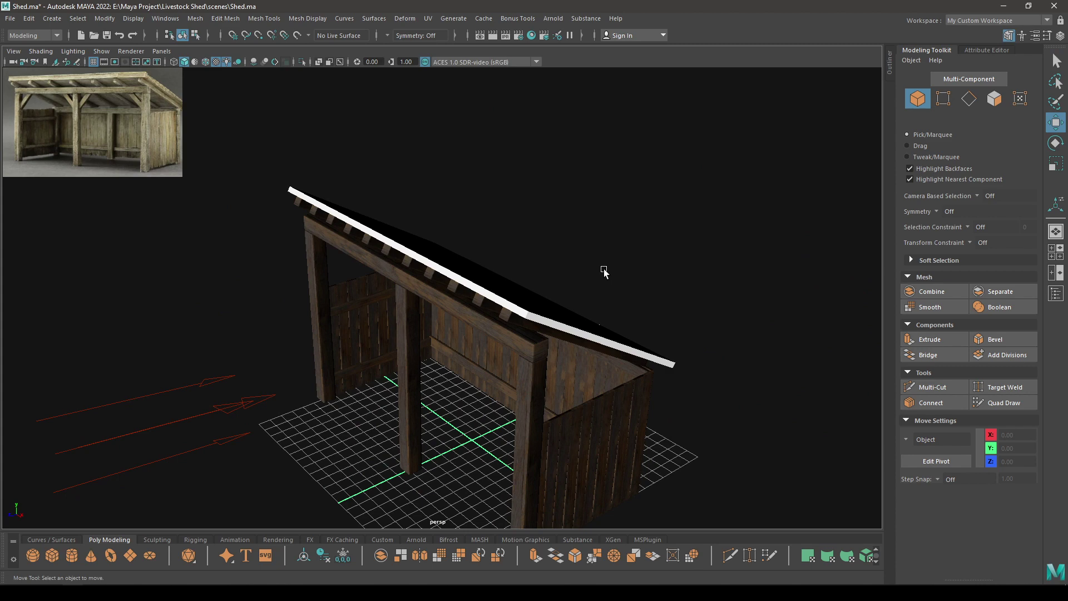
{"action": "left_click_drag", "start_coordinate": [604, 272], "coordinate": [478, 340], "text": "alt"}
- Extrude the roof slab's long front face with an offset of -0.2, so its border extends outward
{"action": "left_click", "coordinate": [498, 257]}
{"action": "right_click", "coordinate": [545, 149]}
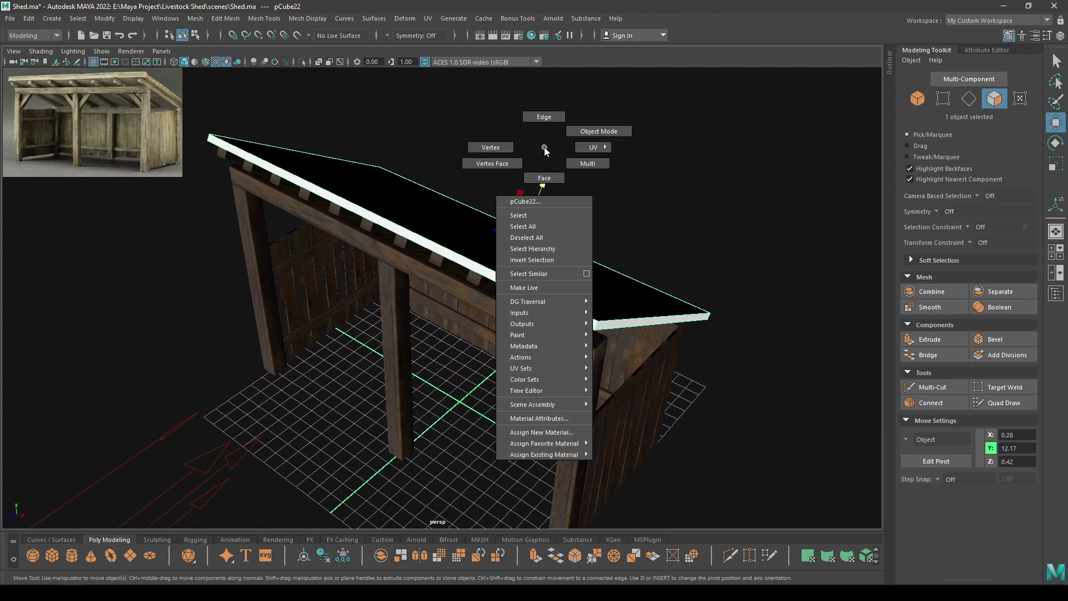
{"action": "left_click", "coordinate": [544, 178]}
{"action": "left_click", "coordinate": [424, 242]}
{"action": "left_click_drag", "start_coordinate": [420, 287], "coordinate": [526, 235], "text": "alt"}
{"action": "key", "text": "ctrl+e"}
{"action": "right_click_drag", "start_coordinate": [422, 243], "coordinate": [477, 204], "text": "alt"}
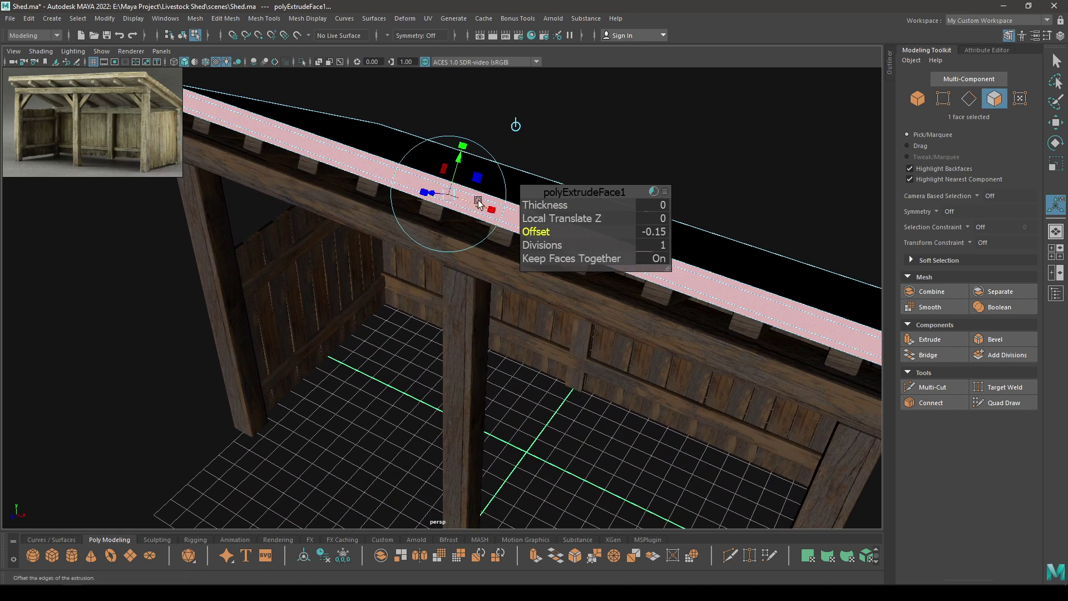
{"action": "left_click_drag", "start_coordinate": [467, 148], "coordinate": [472, 145]}
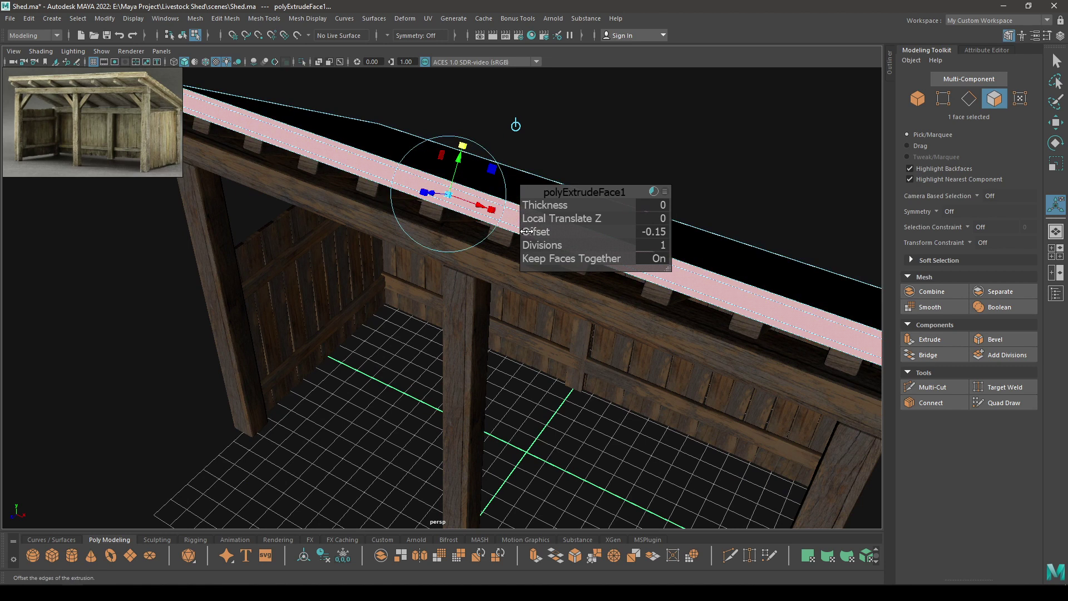
{"action": "left_click_drag", "start_coordinate": [529, 231], "coordinate": [520, 234]}
{"action": "right_click_drag", "start_coordinate": [457, 300], "coordinate": [389, 256], "text": "alt"}
{"action": "left_click_drag", "start_coordinate": [389, 256], "coordinate": [328, 231], "text": "alt"}
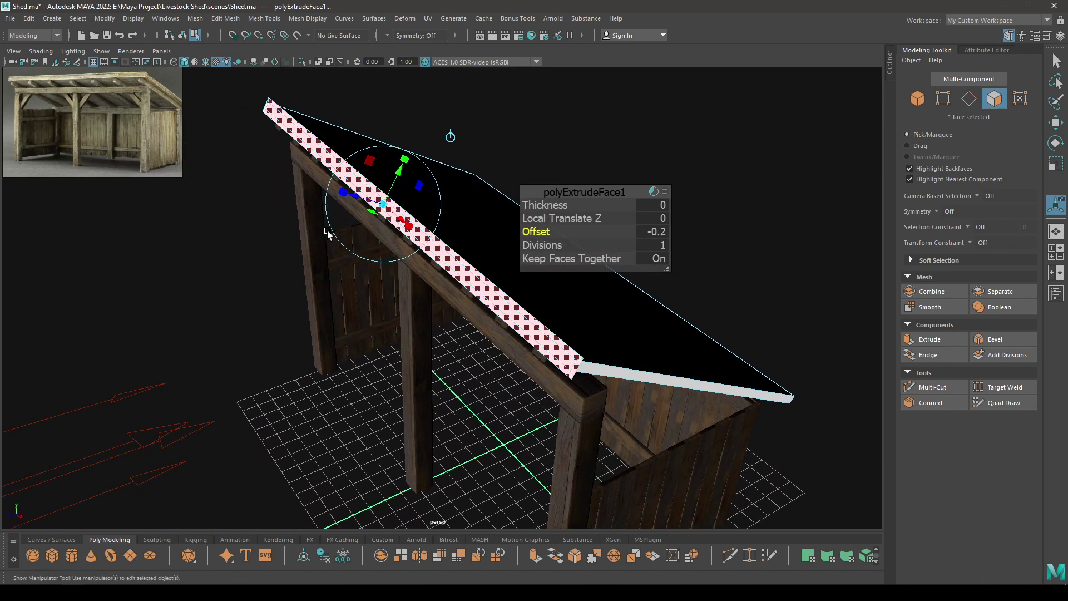
- Extrude the enlarged front face of the roof slab again with a thickness of 0.4
{"action": "key", "text": "ctrl+e"}
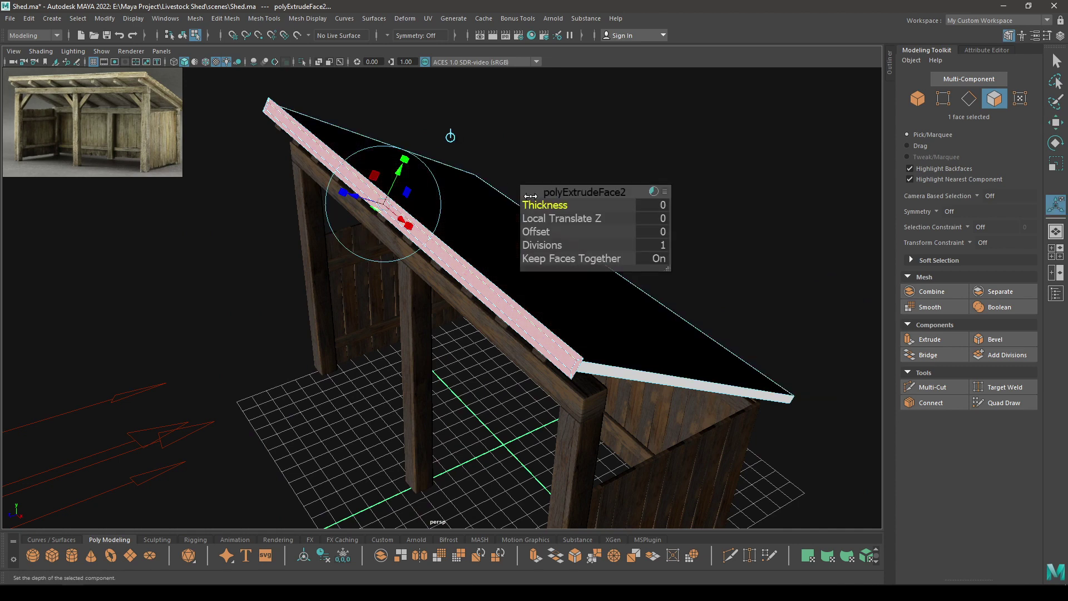
{"action": "left_click_drag", "start_coordinate": [531, 205], "coordinate": [558, 203]}
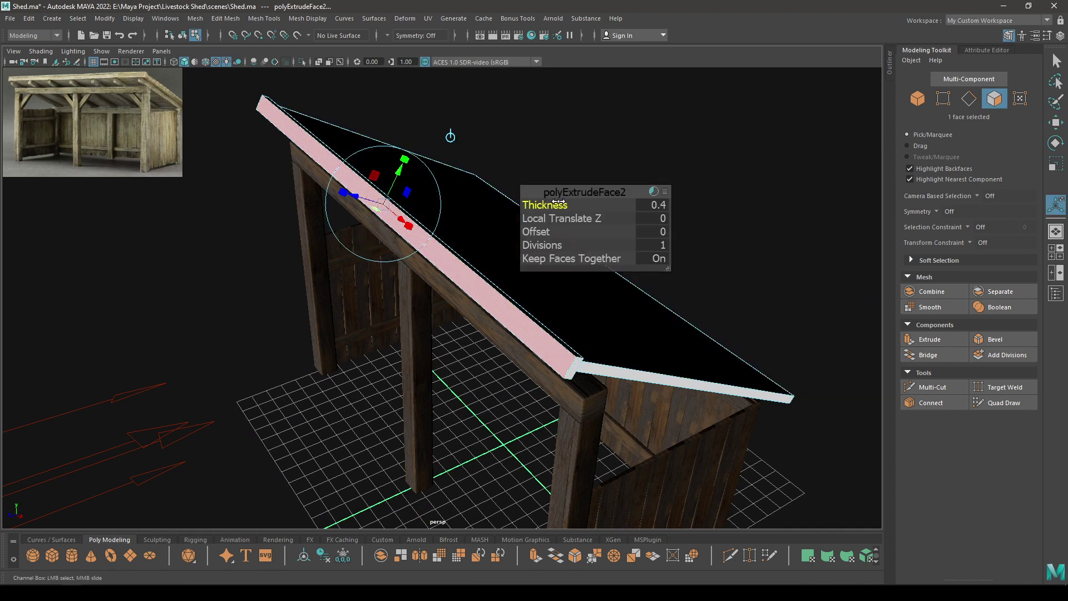
{"action": "left_click_drag", "start_coordinate": [334, 250], "coordinate": [282, 234], "text": "alt"}
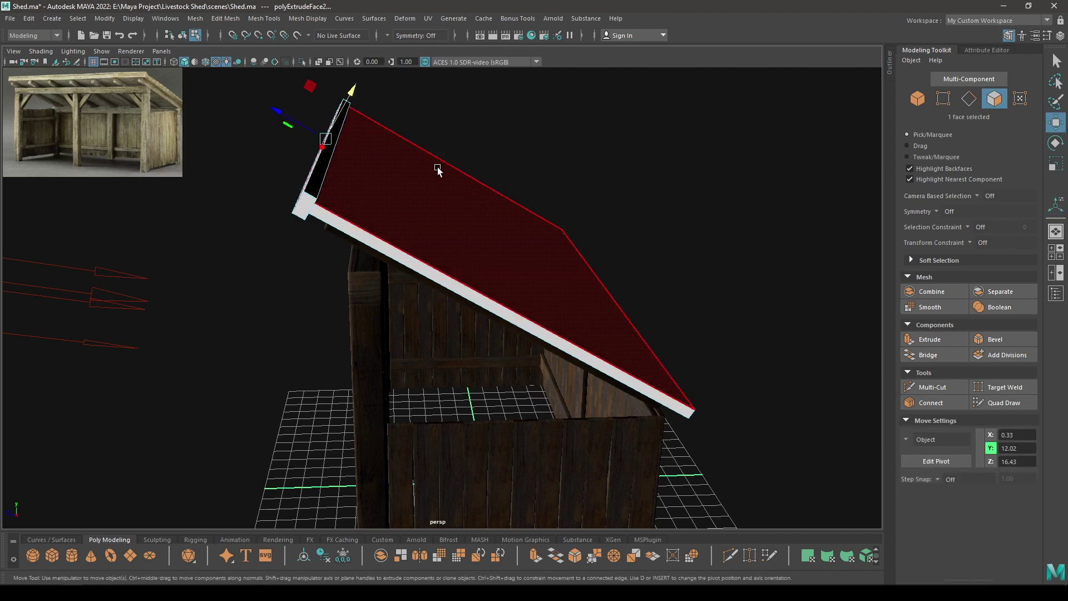
- Hide everything except the roof slab and select all of its edges
{"action": "right_click_drag", "start_coordinate": [436, 167], "coordinate": [494, 139]}
{"action": "key", "text": "w"}
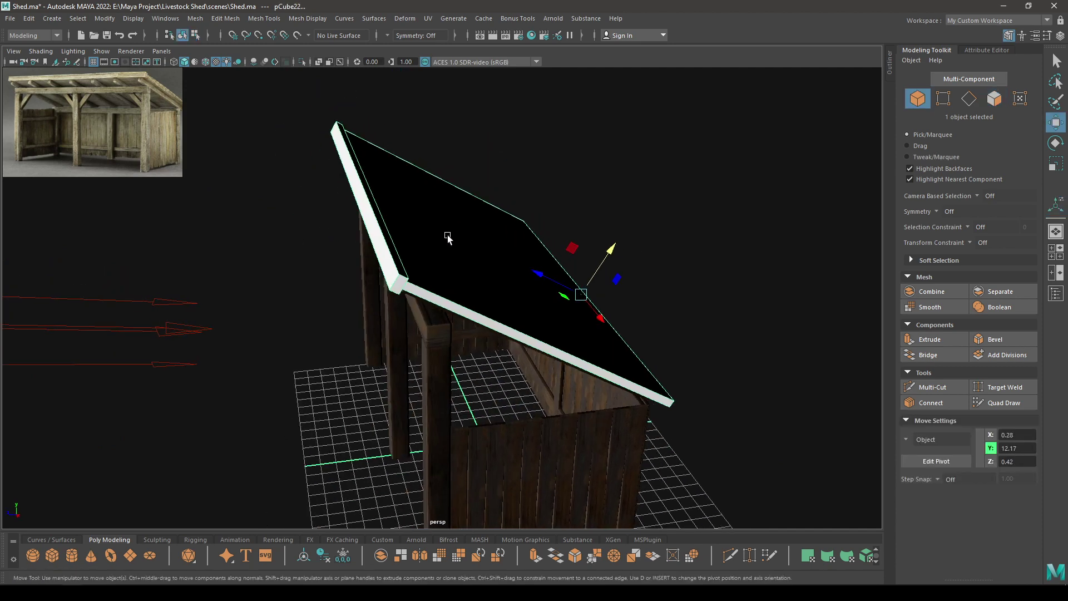
{"action": "key", "text": "alt+h"}
{"action": "right_click_drag", "start_coordinate": [455, 181], "coordinate": [454, 140]}
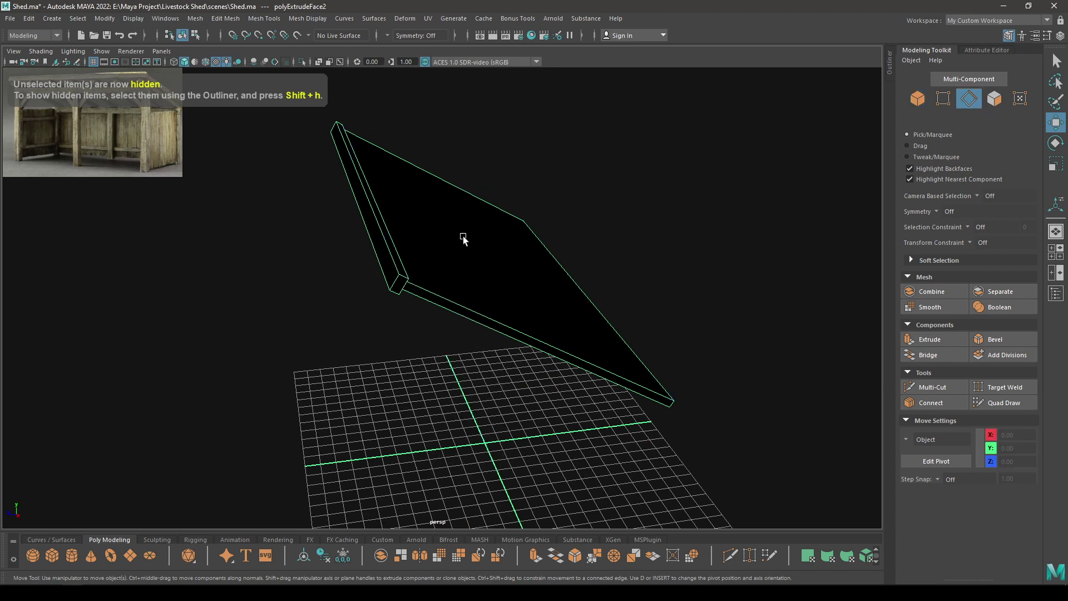
{"action": "scroll", "coordinate": [463, 238], "scroll_direction": "down", "scroll_amount": 4}
{"action": "left_click_drag", "start_coordinate": [350, 134], "coordinate": [612, 410]}
{"action": "scroll", "coordinate": [362, 350], "scroll_direction": "up", "scroll_amount": 7}
{"action": "left_click_drag", "start_coordinate": [362, 350], "coordinate": [336, 348], "text": "alt"}
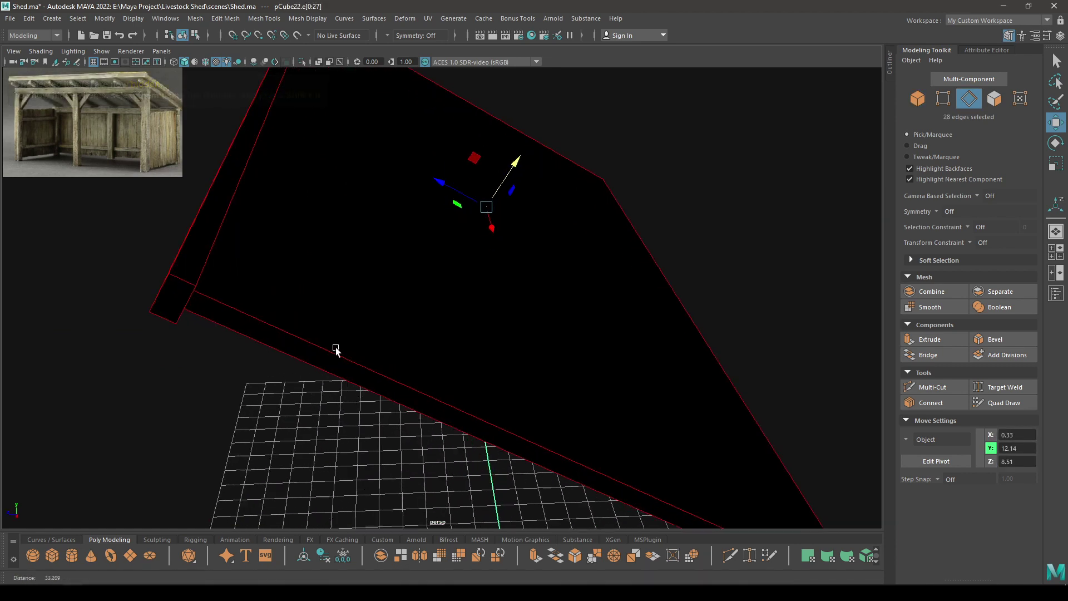
- Bevel the roof slab's edges with fraction 0.5 and 2 segments, then return to object mode
{"action": "right_click_drag", "start_coordinate": [317, 262], "coordinate": [364, 262], "text": "shift"}
{"action": "left_click_drag", "start_coordinate": [362, 262], "coordinate": [468, 295], "text": "alt"}
{"action": "right_click_drag", "start_coordinate": [467, 295], "coordinate": [536, 276], "text": "alt"}
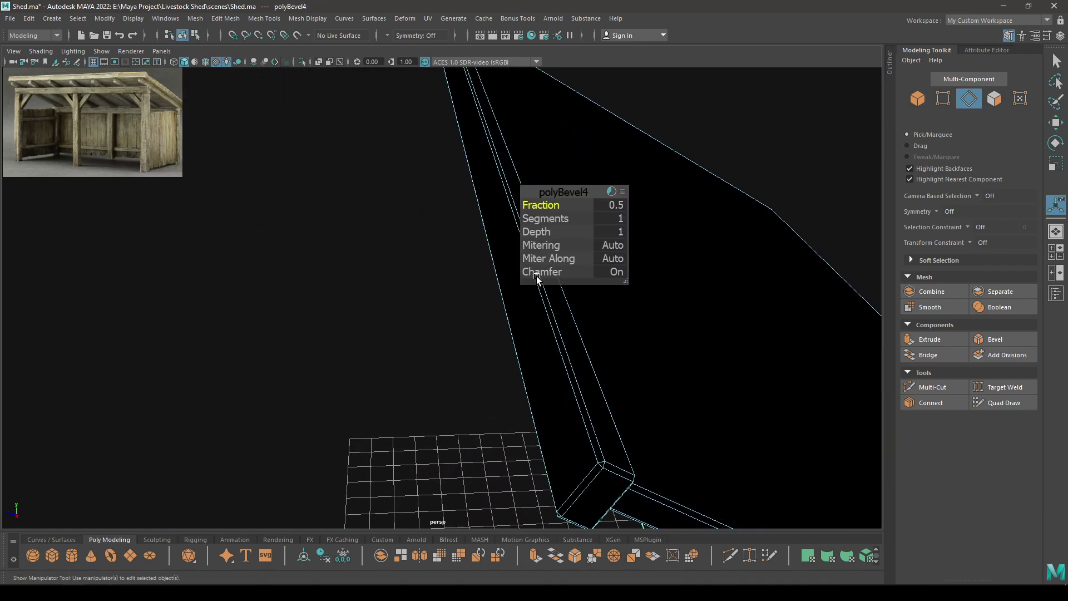
{"action": "left_click_drag", "start_coordinate": [562, 219], "coordinate": [572, 219]}
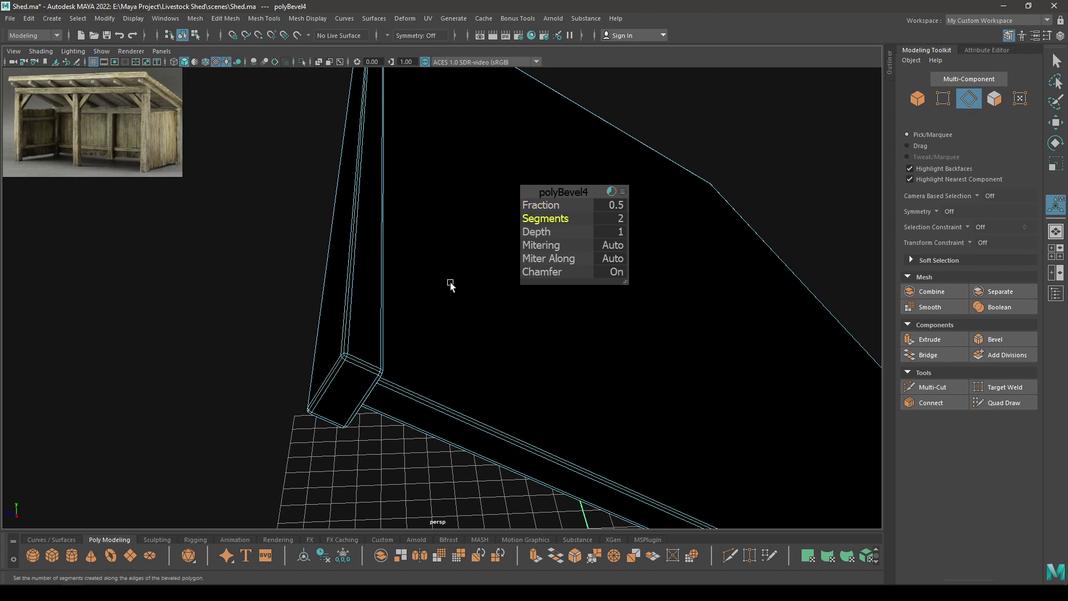
{"action": "right_click_drag", "start_coordinate": [451, 286], "coordinate": [456, 229]}
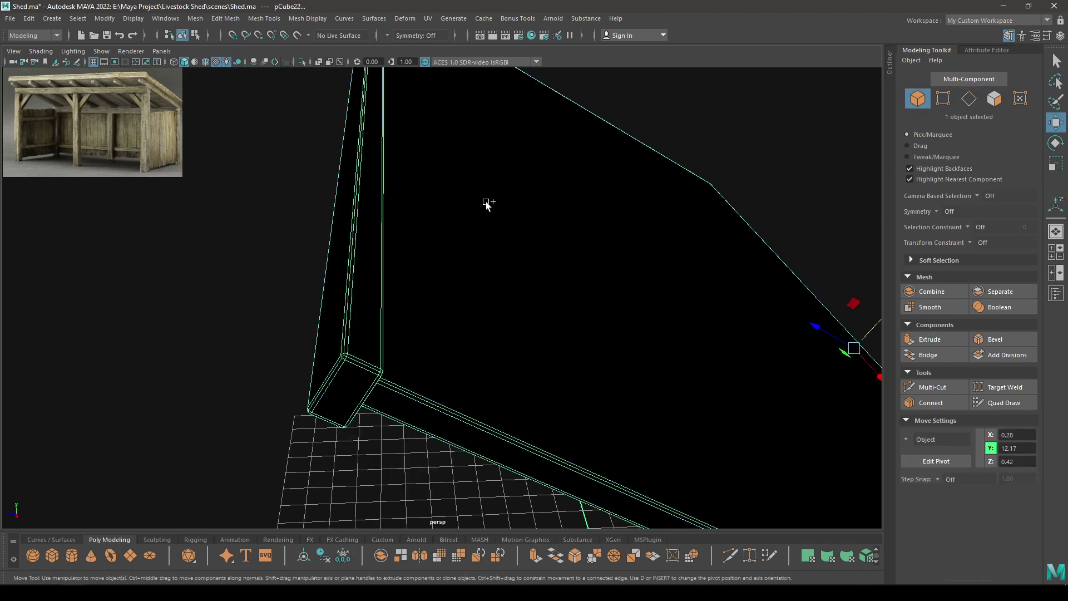
- Show the hidden shed parts again and save the scene
{"action": "key", "text": "ctrl+shift+h"}
{"action": "left_click_drag", "start_coordinate": [476, 368], "coordinate": [544, 215], "text": "alt"}
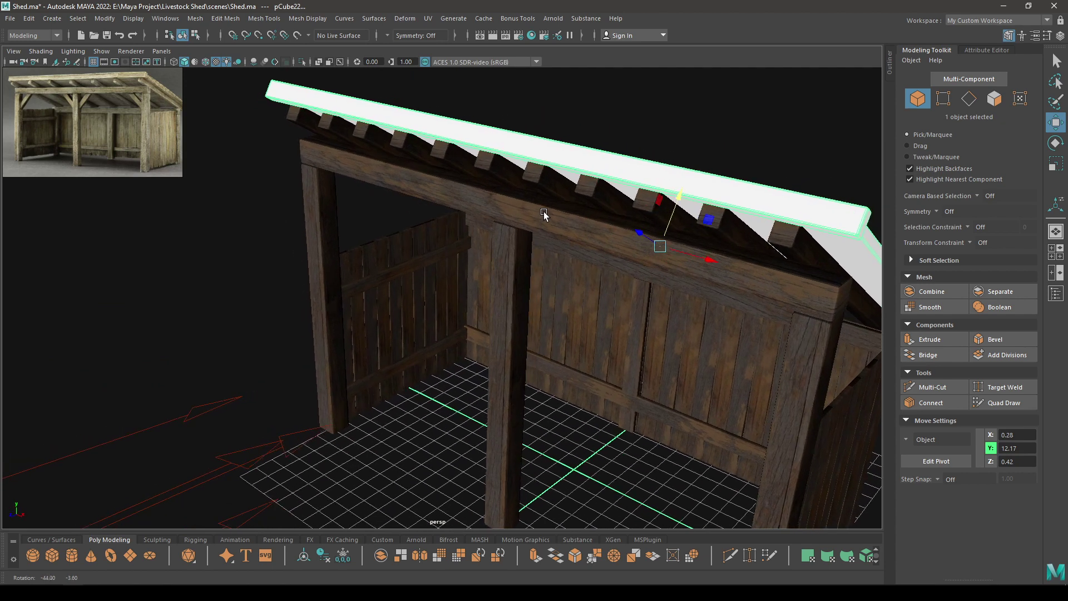
{"action": "key", "text": "ctrl+s"}
- Switch to the UV Editing workspace with the roof slab still selected
{"action": "left_click", "coordinate": [979, 20]}
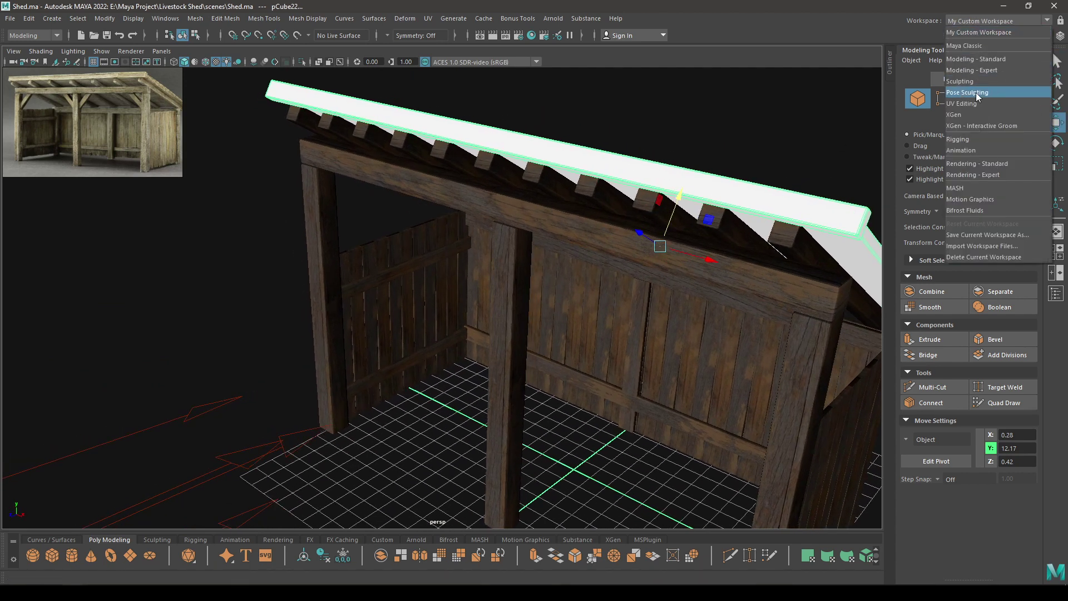
{"action": "left_click", "coordinate": [976, 92]}
{"action": "left_click", "coordinate": [964, 20]}
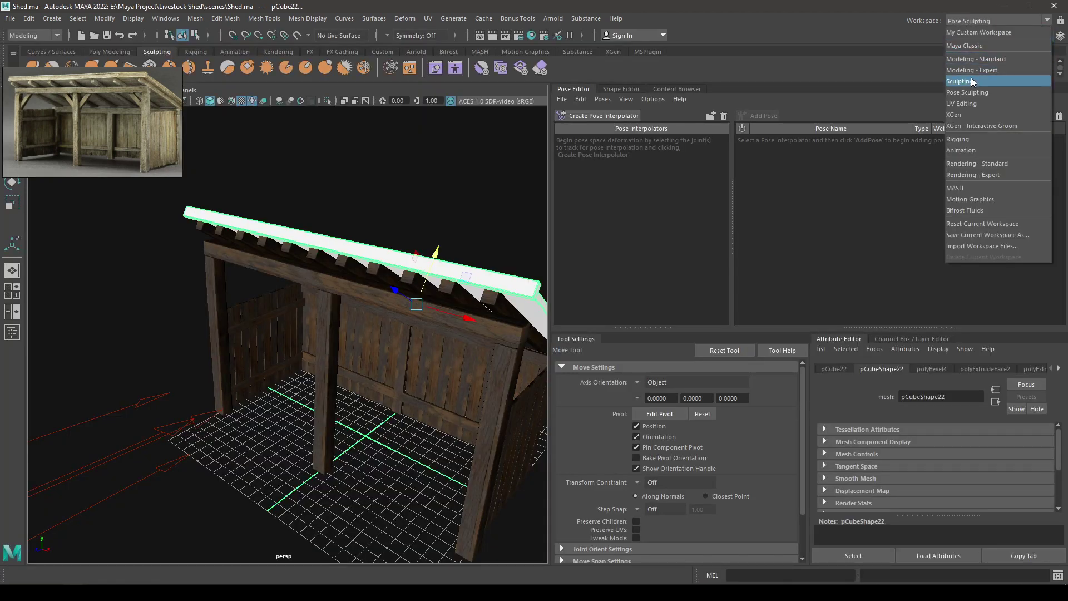
{"action": "left_click", "coordinate": [962, 103]}
{"action": "scroll", "coordinate": [298, 310], "scroll_direction": "down", "scroll_amount": 5}
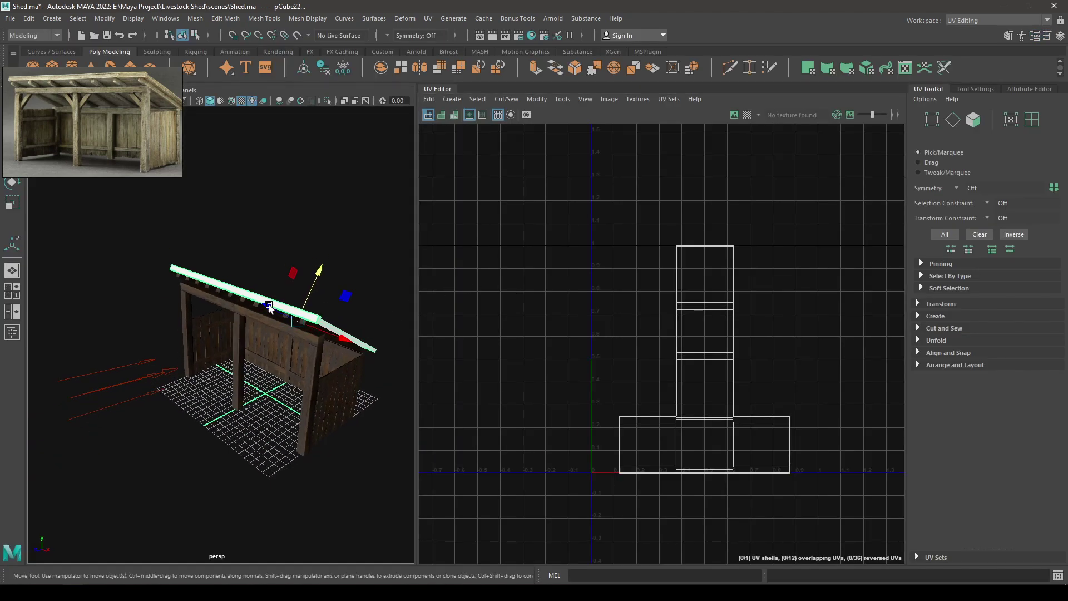
{"action": "left_click_drag", "start_coordinate": [312, 367], "coordinate": [289, 378], "text": "alt"}
{"action": "scroll", "coordinate": [289, 379], "scroll_direction": "up", "scroll_amount": 5}
- Apply automatic UV mapping to the roof slab
{"action": "left_click", "coordinate": [452, 99]}
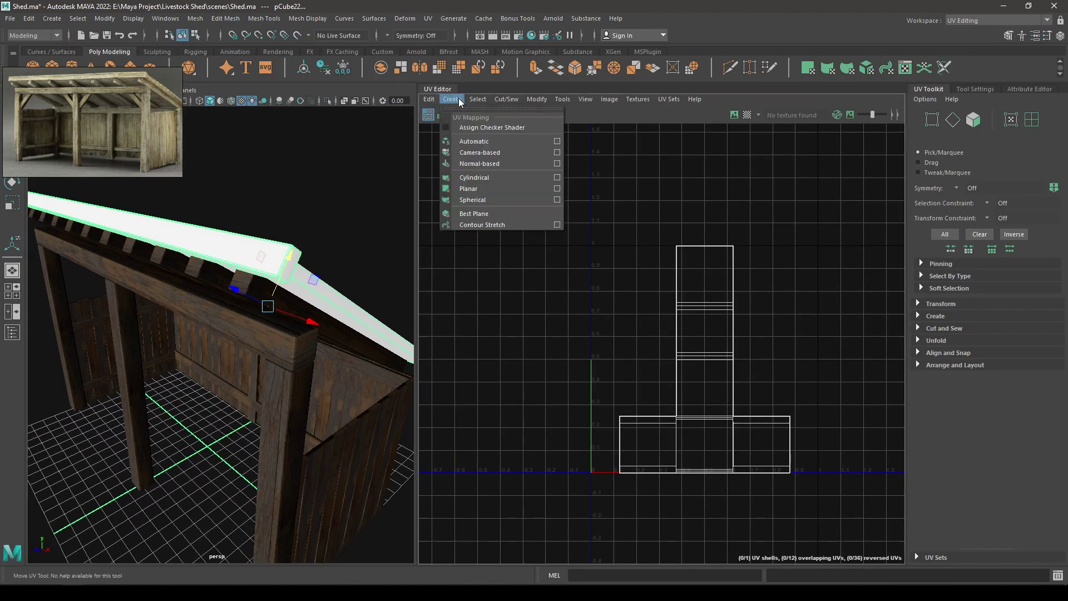
{"action": "left_click", "coordinate": [474, 141]}
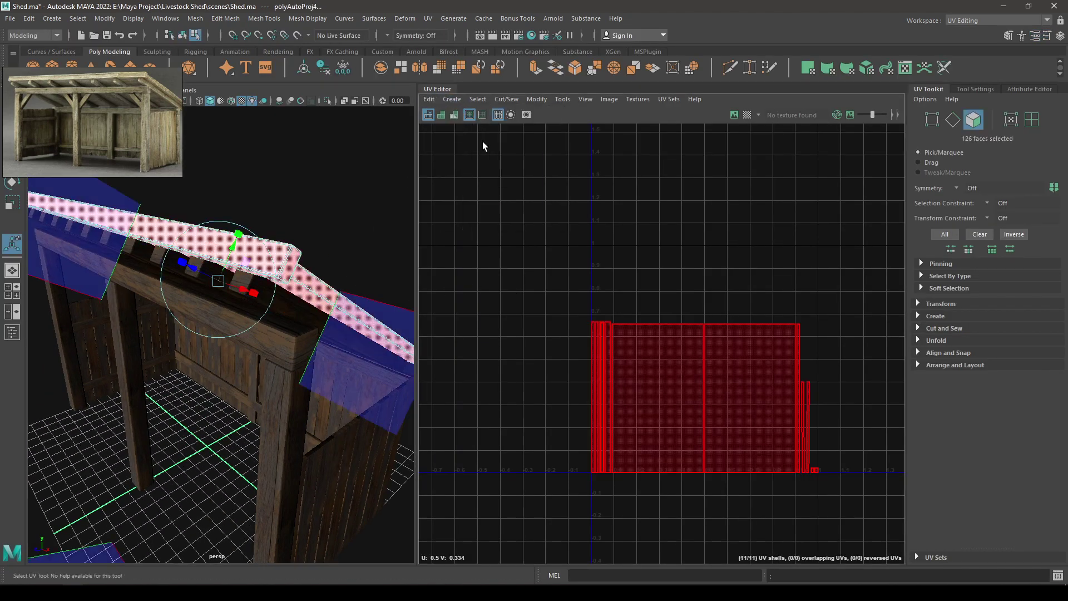
{"action": "left_click", "coordinate": [629, 211]}
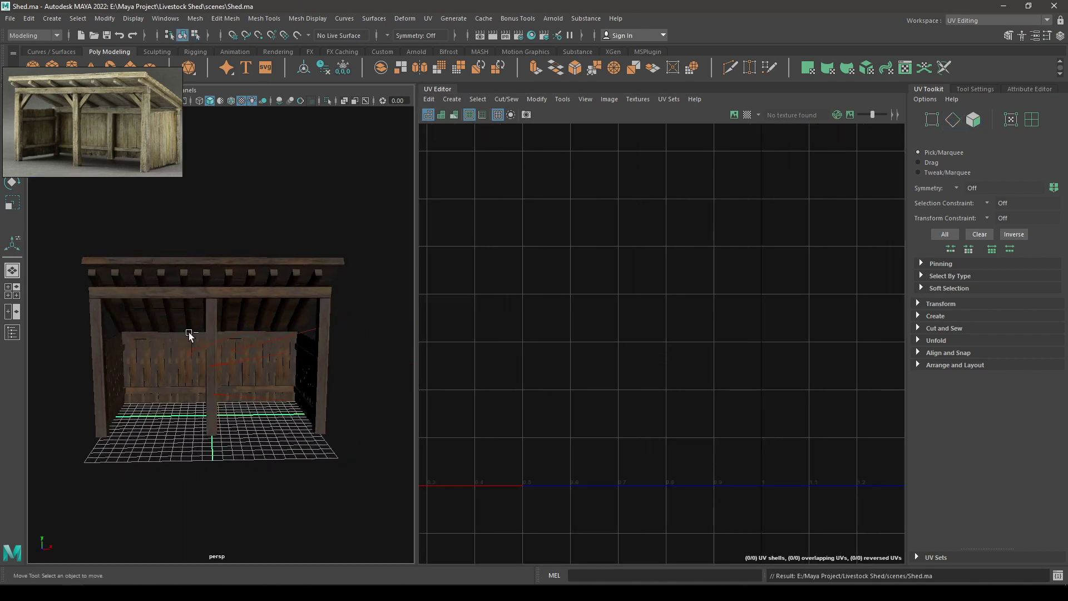
- Select all parts of the shed and select all their UV shells in the UV Editor
{"action": "left_click_drag", "start_coordinate": [191, 333], "coordinate": [152, 369], "text": "alt"}
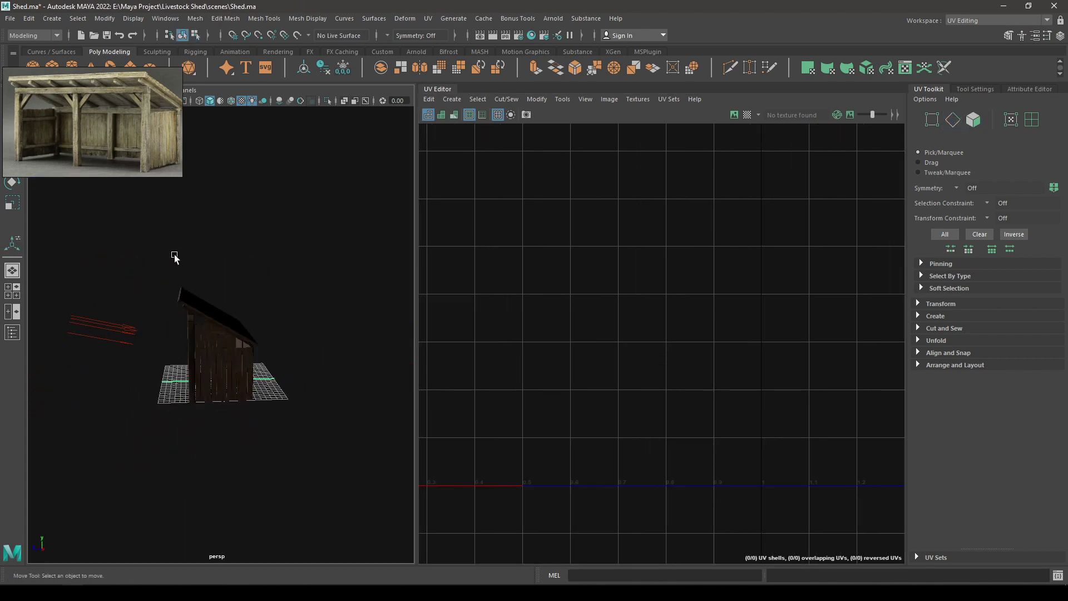
{"action": "left_click_drag", "start_coordinate": [174, 256], "coordinate": [304, 440]}
{"action": "key", "text": "f"}
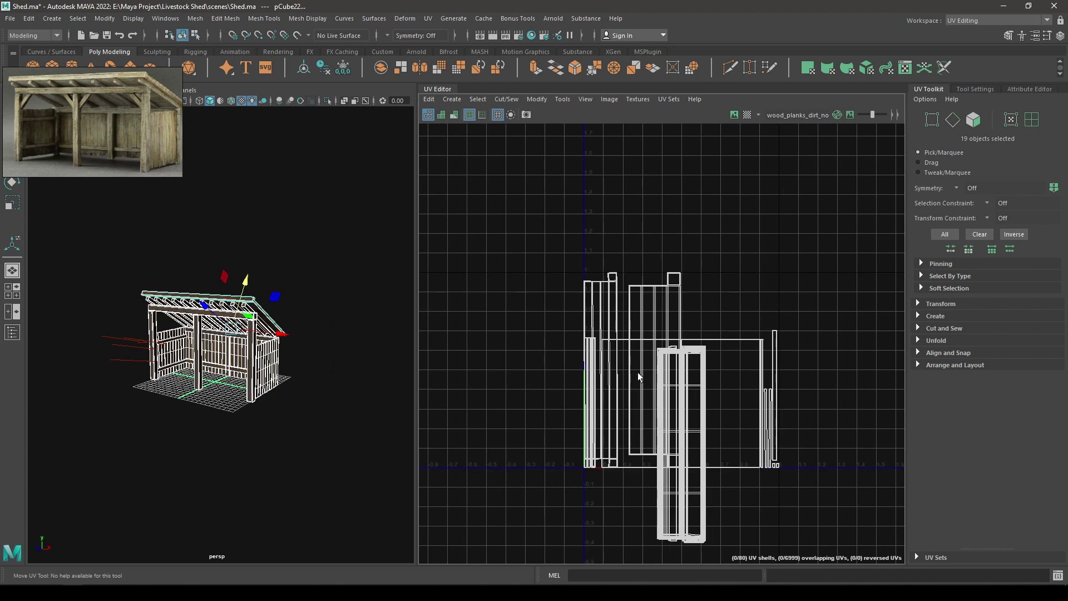
{"action": "scroll", "coordinate": [638, 376], "scroll_direction": "down", "scroll_amount": 2}
{"action": "middle_click_drag", "start_coordinate": [636, 315], "coordinate": [594, 250], "text": "alt"}
{"action": "right_click_drag", "start_coordinate": [604, 194], "coordinate": [543, 167]}
{"action": "left_click_drag", "start_coordinate": [463, 133], "coordinate": [800, 479]}
{"action": "key", "text": "f"}
- Lay out the selected UV shells across 4 tiles in U and 4 in V, then return to object mode and deselect
{"action": "right_click_drag", "start_coordinate": [694, 207], "coordinate": [597, 246], "text": "shift"}
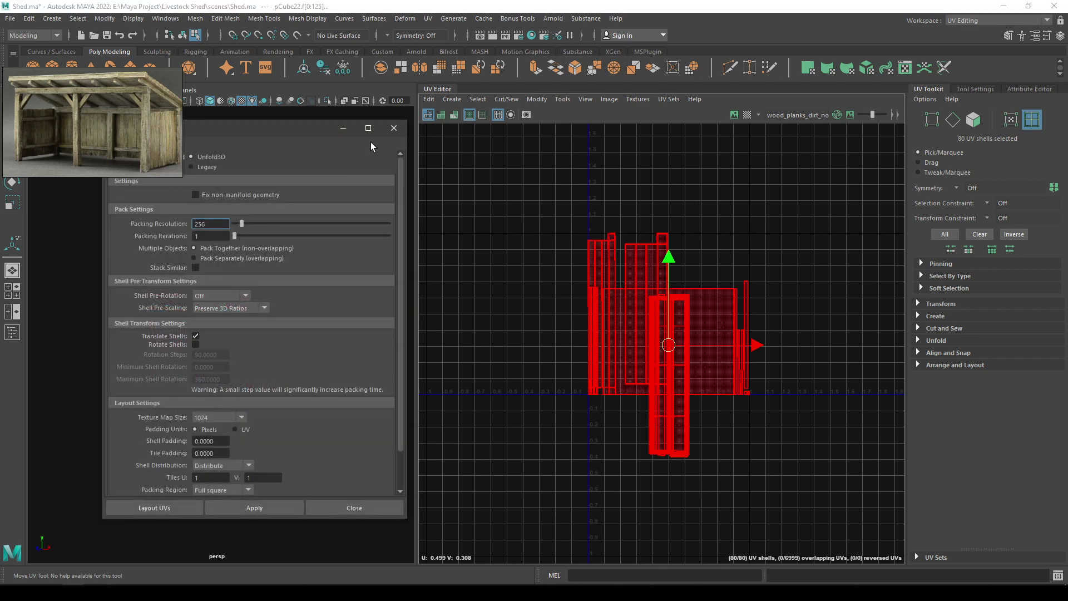
{"action": "left_click_drag", "start_coordinate": [295, 129], "coordinate": [773, 106]}
{"action": "scroll", "coordinate": [768, 395], "scroll_direction": "down", "scroll_amount": 3}
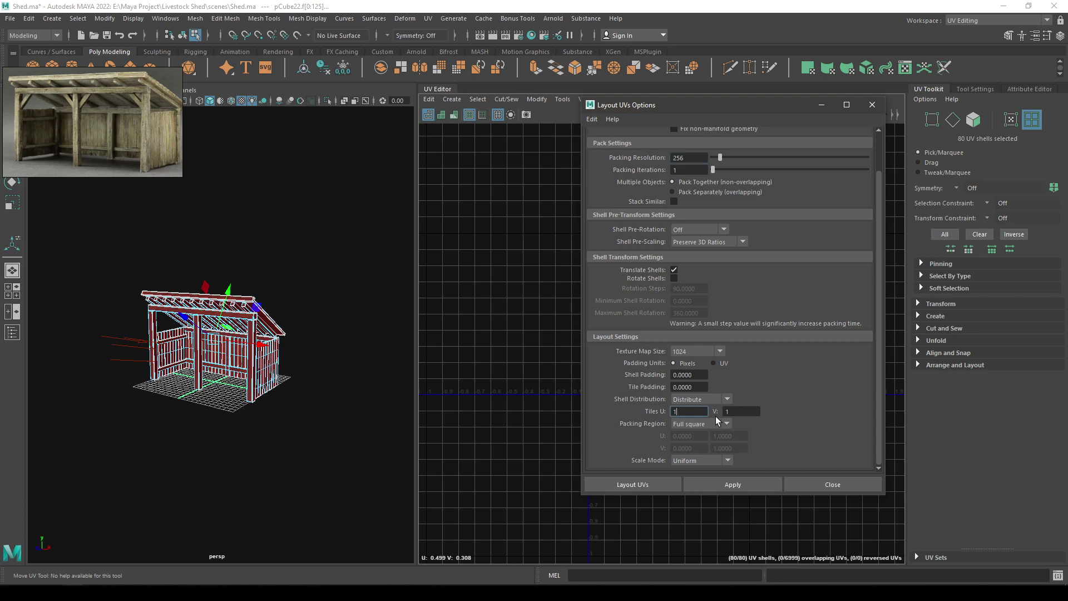
{"action": "key", "text": "BackSpace"}
{"action": "key", "text": "Tab"}
{"action": "type", "text": "4"}
{"action": "left_click", "coordinate": [632, 484]}
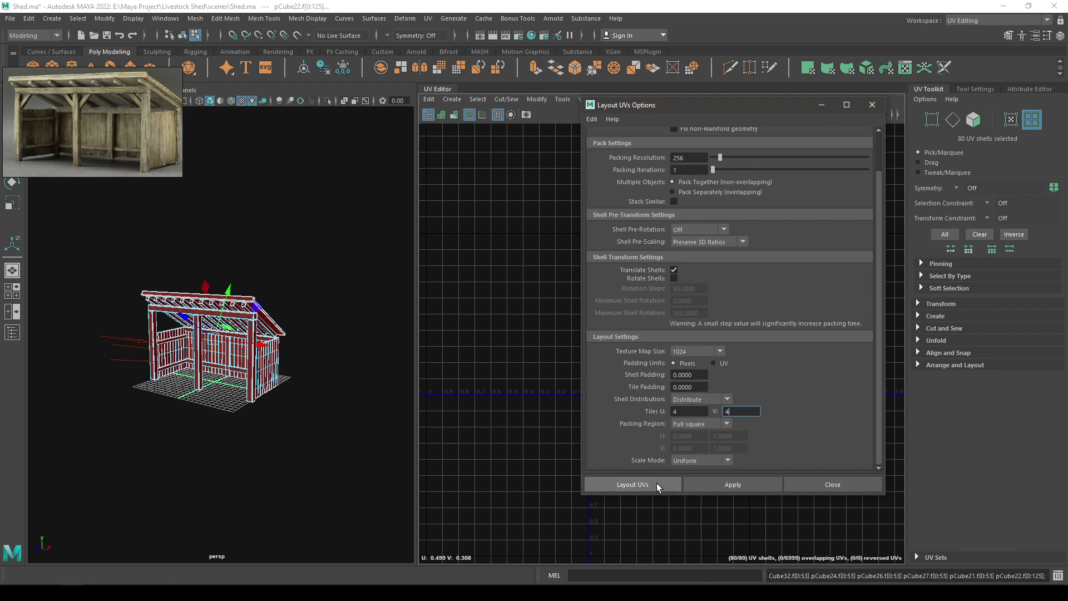
{"action": "scroll", "coordinate": [716, 193], "scroll_direction": "down", "scroll_amount": 5}
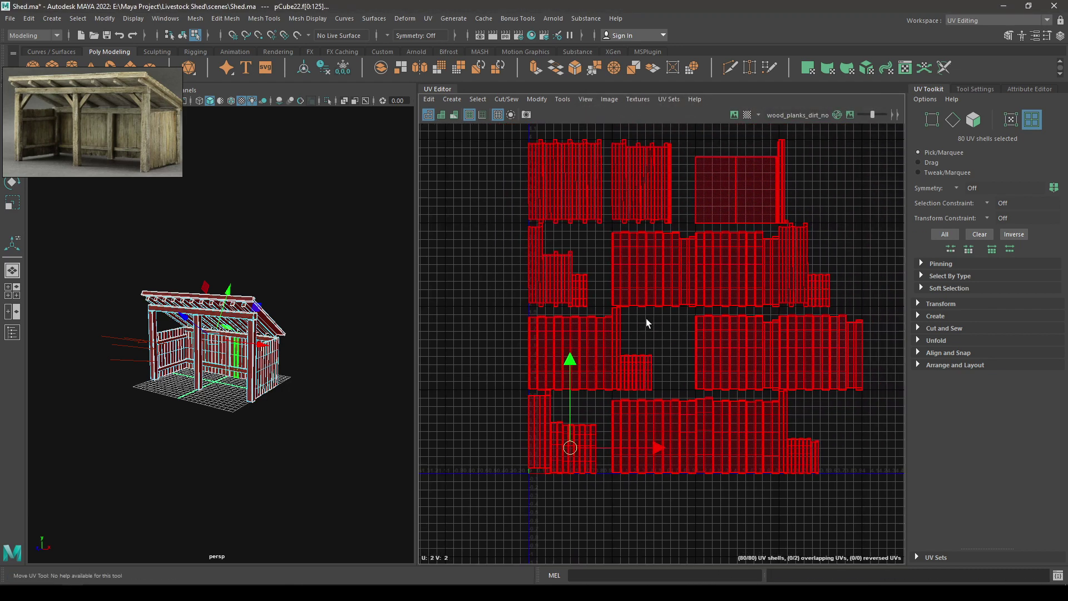
{"action": "right_click_drag", "start_coordinate": [266, 242], "coordinate": [320, 214]}
{"action": "left_click", "coordinate": [313, 226]}
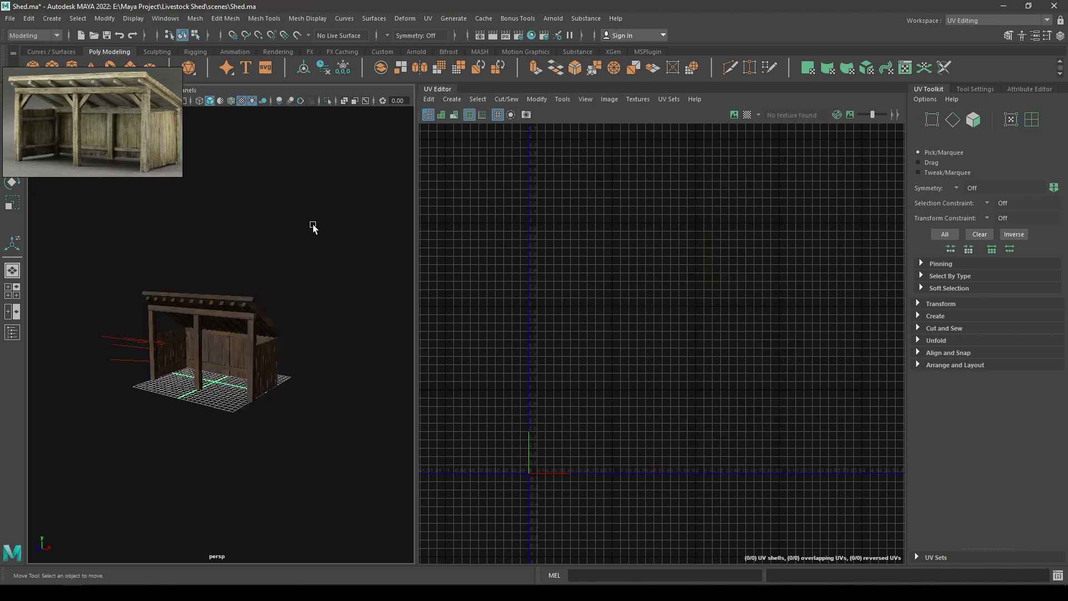
- Examine the wood texture on the shed's roof, rafters, posts and walls from several angles
{"action": "scroll", "coordinate": [312, 300], "scroll_direction": "up", "scroll_amount": 5}
{"action": "left_click_drag", "start_coordinate": [312, 358], "coordinate": [186, 333], "text": "alt"}
{"action": "scroll", "coordinate": [371, 365], "scroll_direction": "up", "scroll_amount": 4}
{"action": "scroll", "coordinate": [307, 369], "scroll_direction": "down", "scroll_amount": 5}
{"action": "scroll", "coordinate": [205, 396], "scroll_direction": "up", "scroll_amount": 5}
{"action": "left_click_drag", "start_coordinate": [206, 411], "coordinate": [205, 395], "text": "alt"}
{"action": "right_click_drag", "start_coordinate": [366, 403], "coordinate": [251, 405], "text": "alt"}
{"action": "left_click_drag", "start_coordinate": [186, 358], "coordinate": [253, 457], "text": "alt"}
{"action": "right_click_drag", "start_coordinate": [253, 456], "coordinate": [247, 410], "text": "alt"}
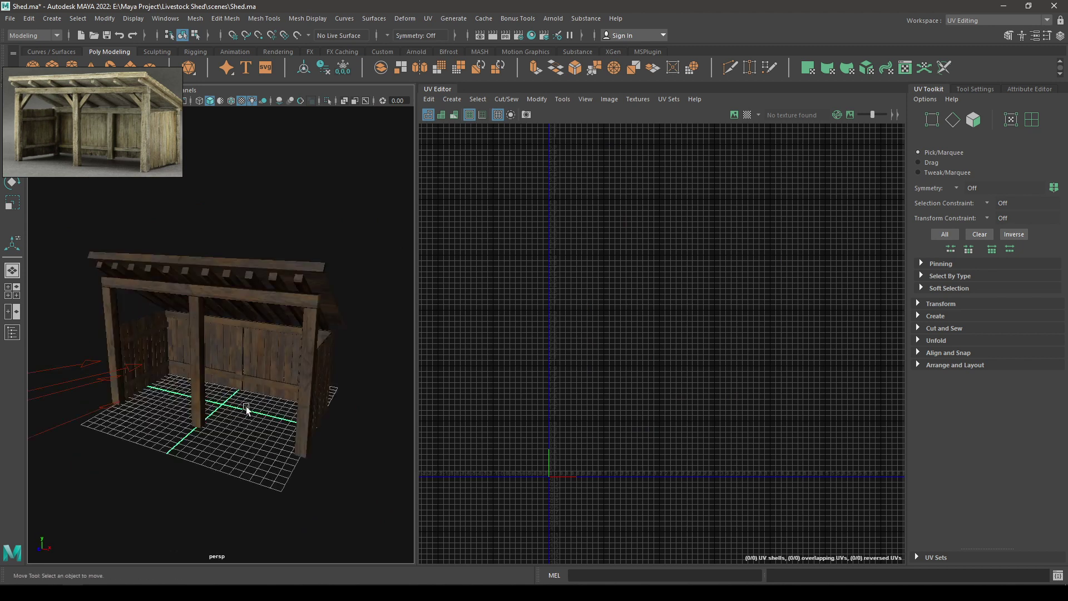
- Switch back to the My Custom Workspace layout
{"action": "left_click", "coordinate": [980, 18]}
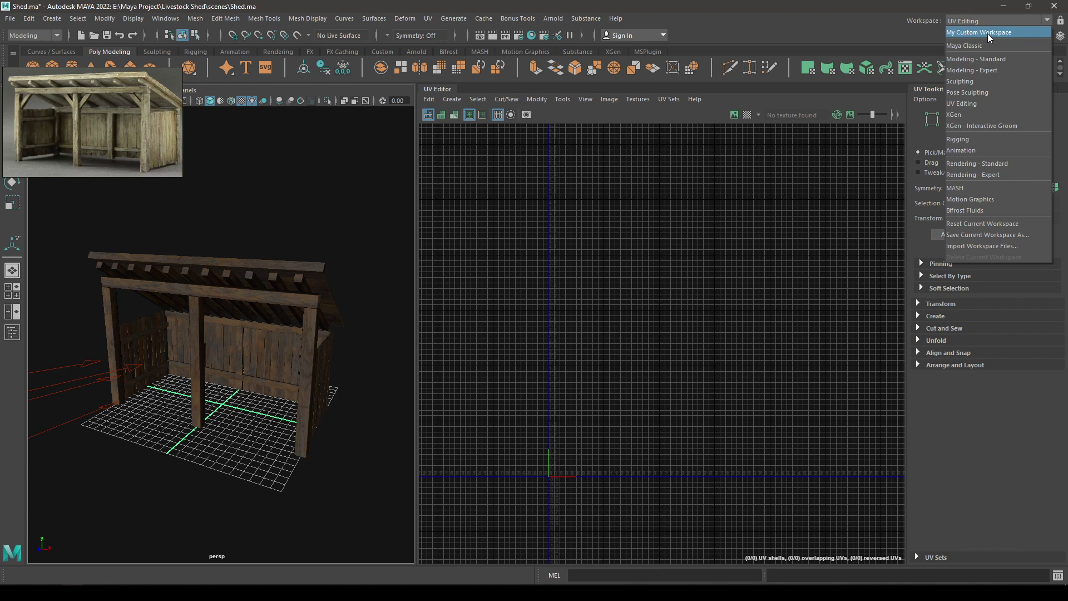
{"action": "left_click", "coordinate": [987, 33]}
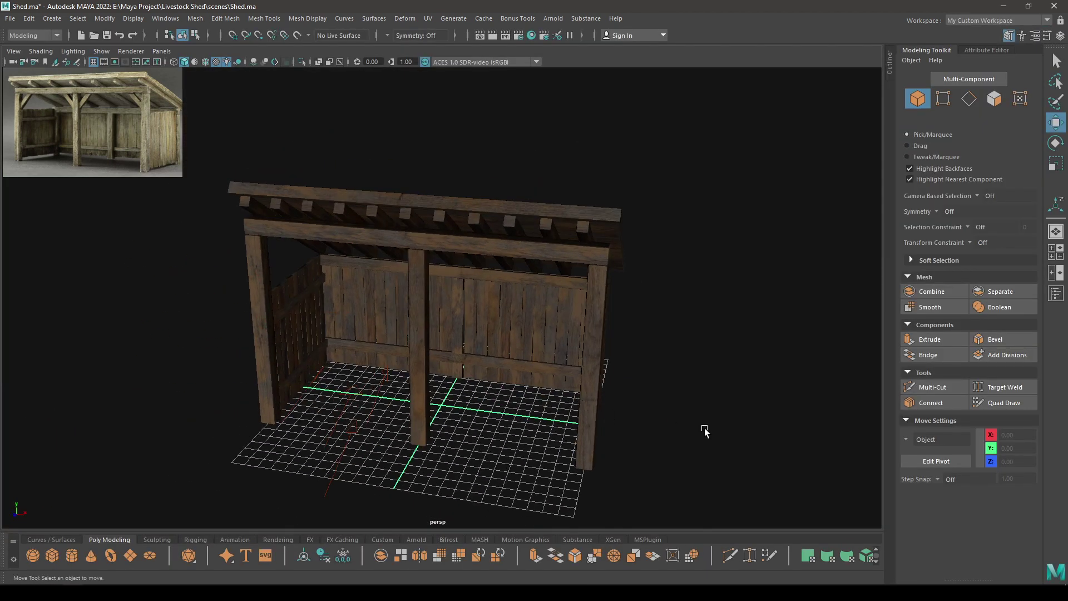